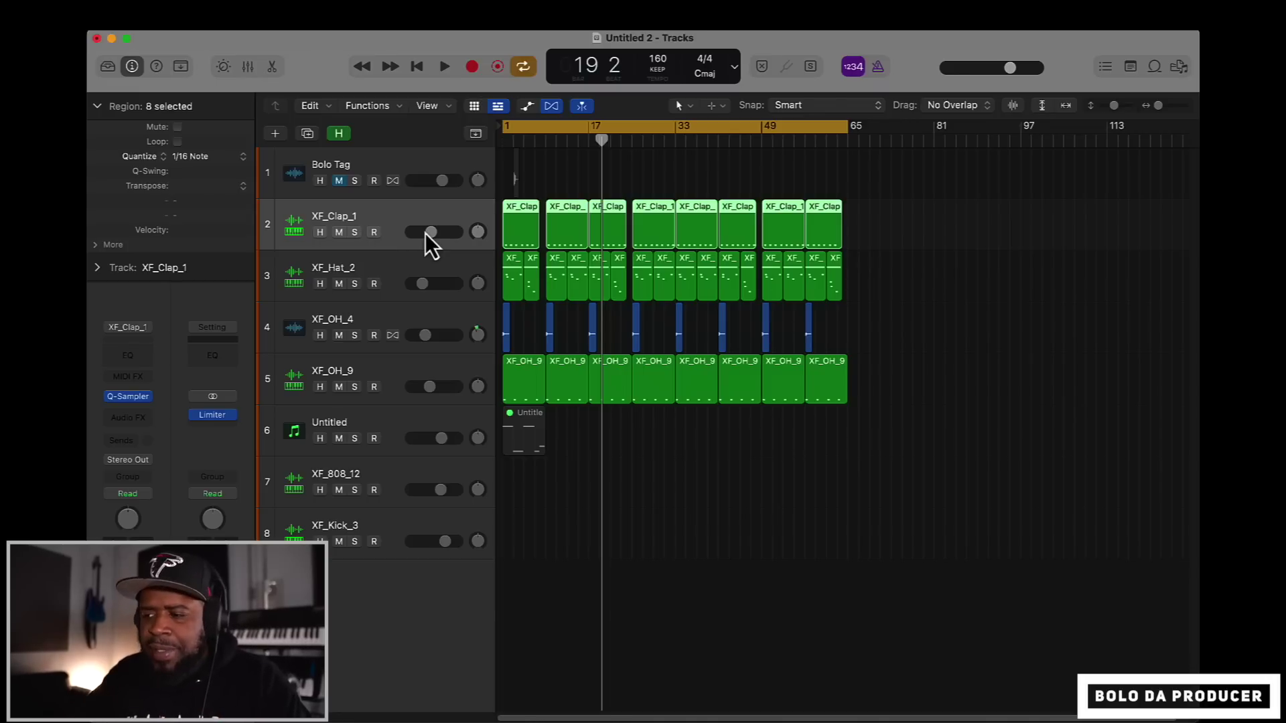
Step: Play the drum arrangement from the start of the project, stop it and return to the beginning
key(Return)
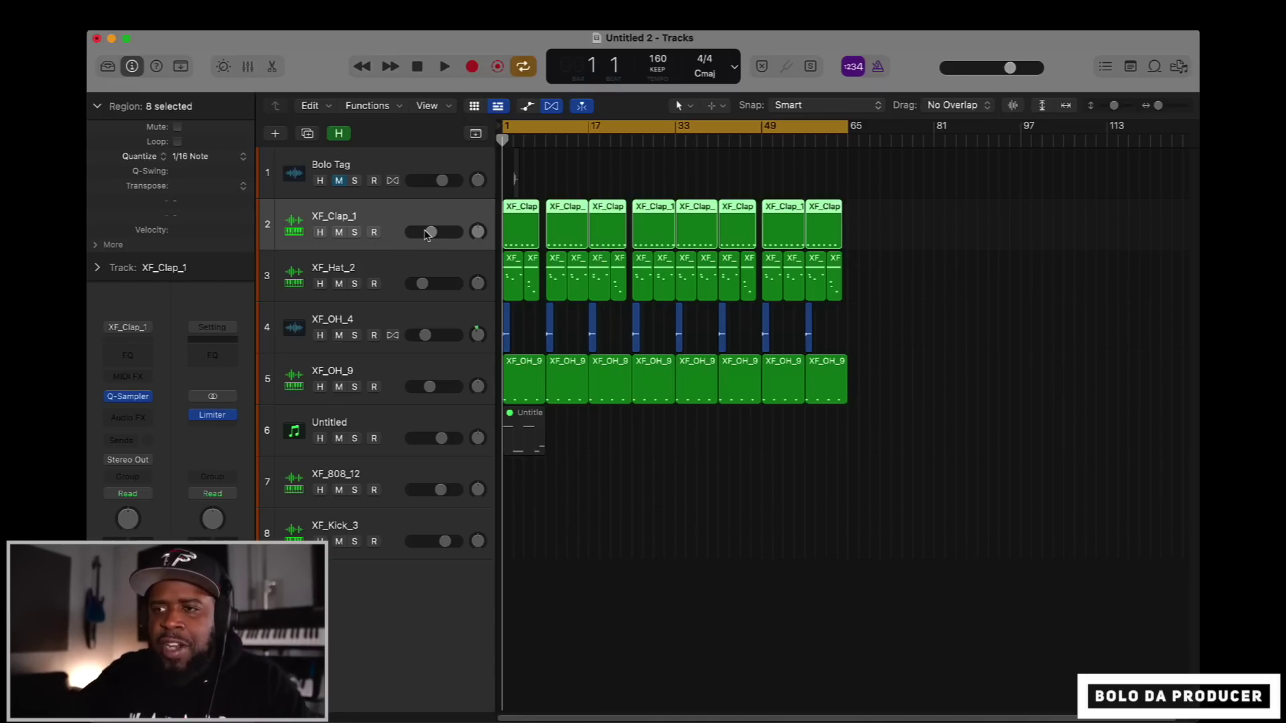
key(space)
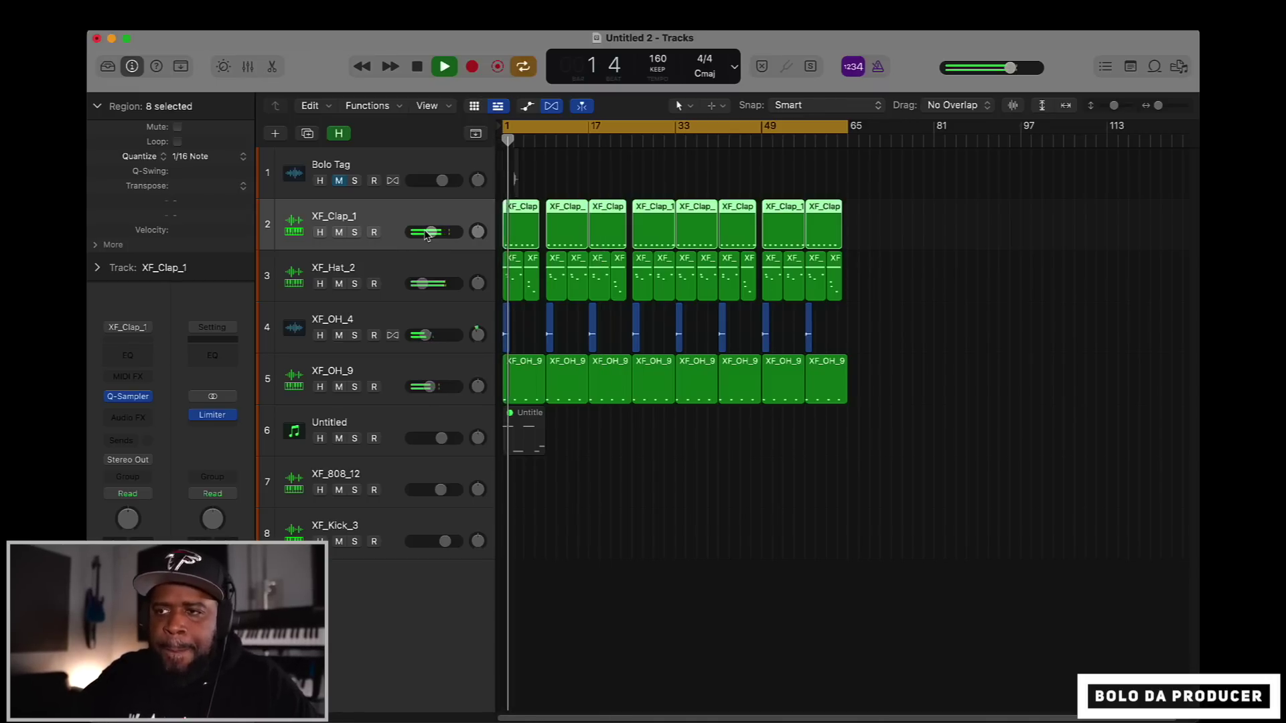
key(space)
key(Return)
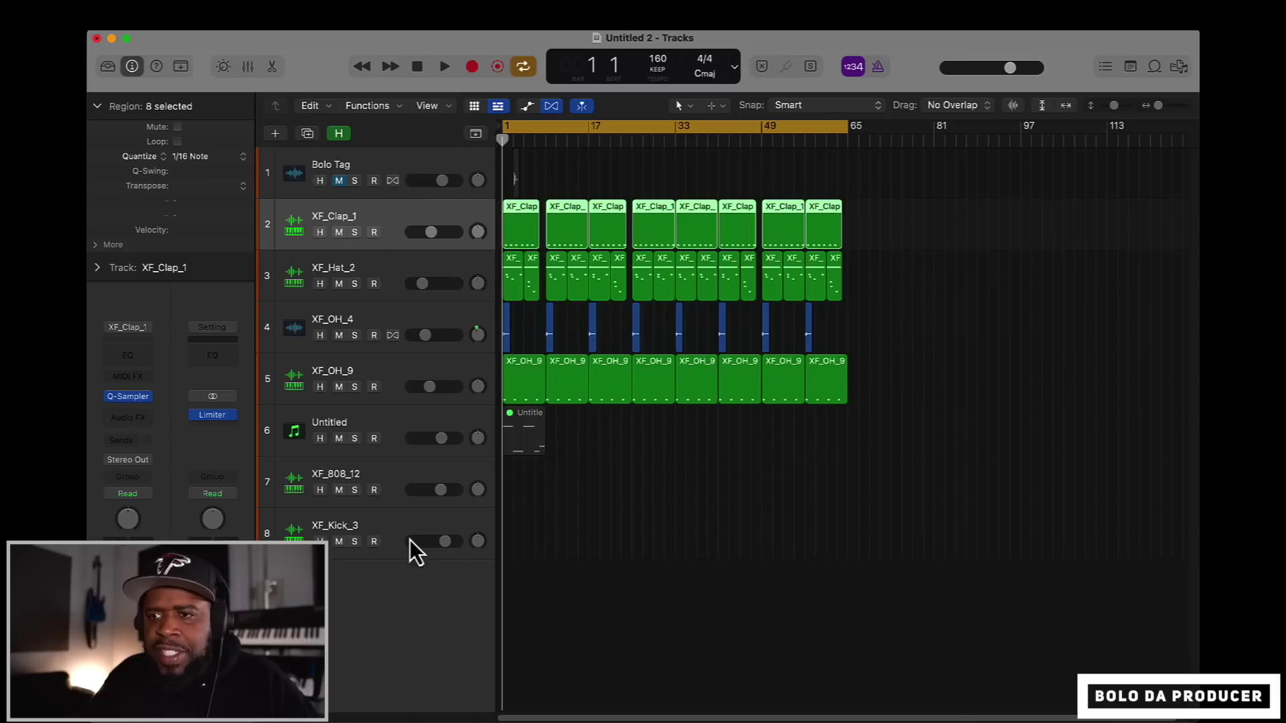
Step: Add one software instrument track with Arcade below the Untitled track and move its plug-in window fully into view
click(389, 429)
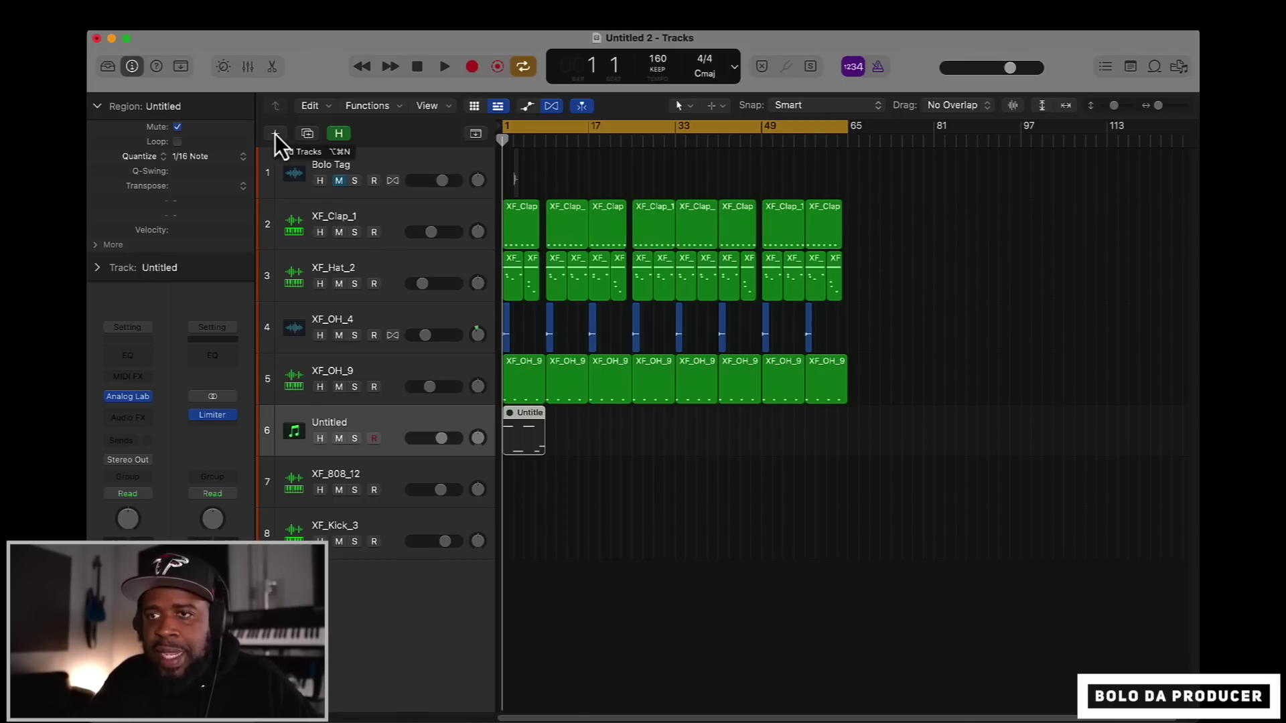
click(275, 134)
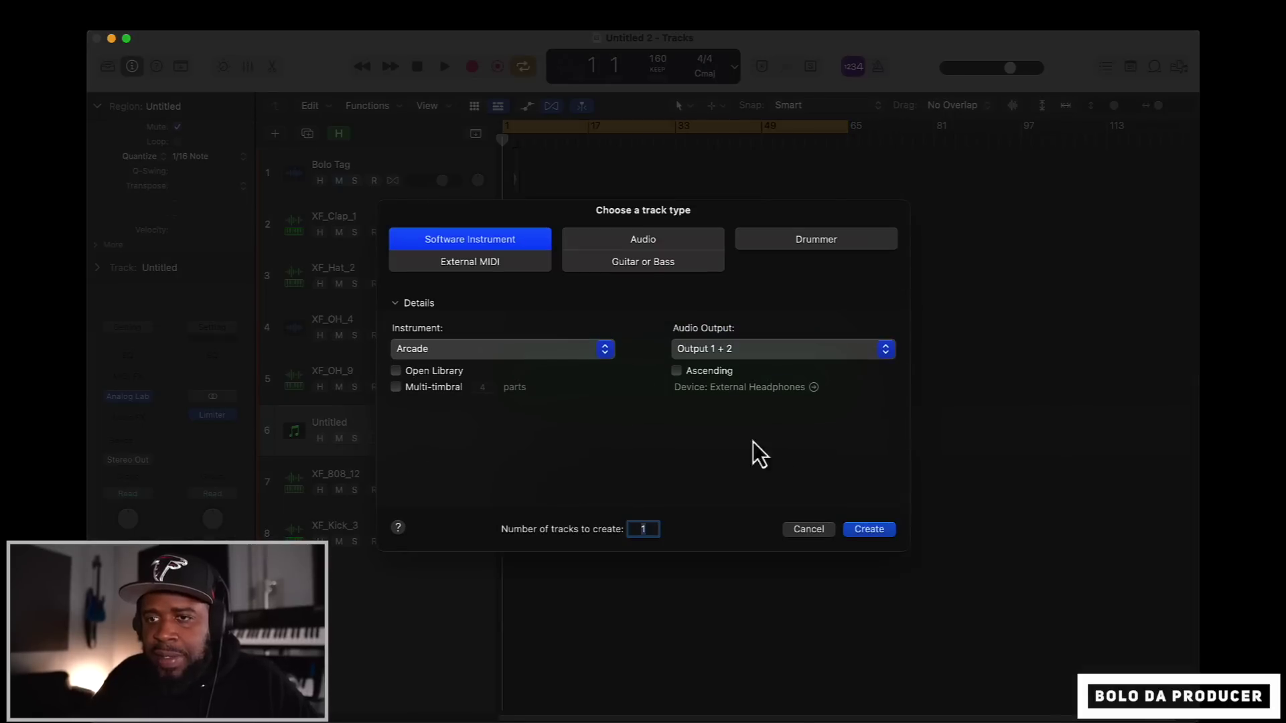
click(870, 530)
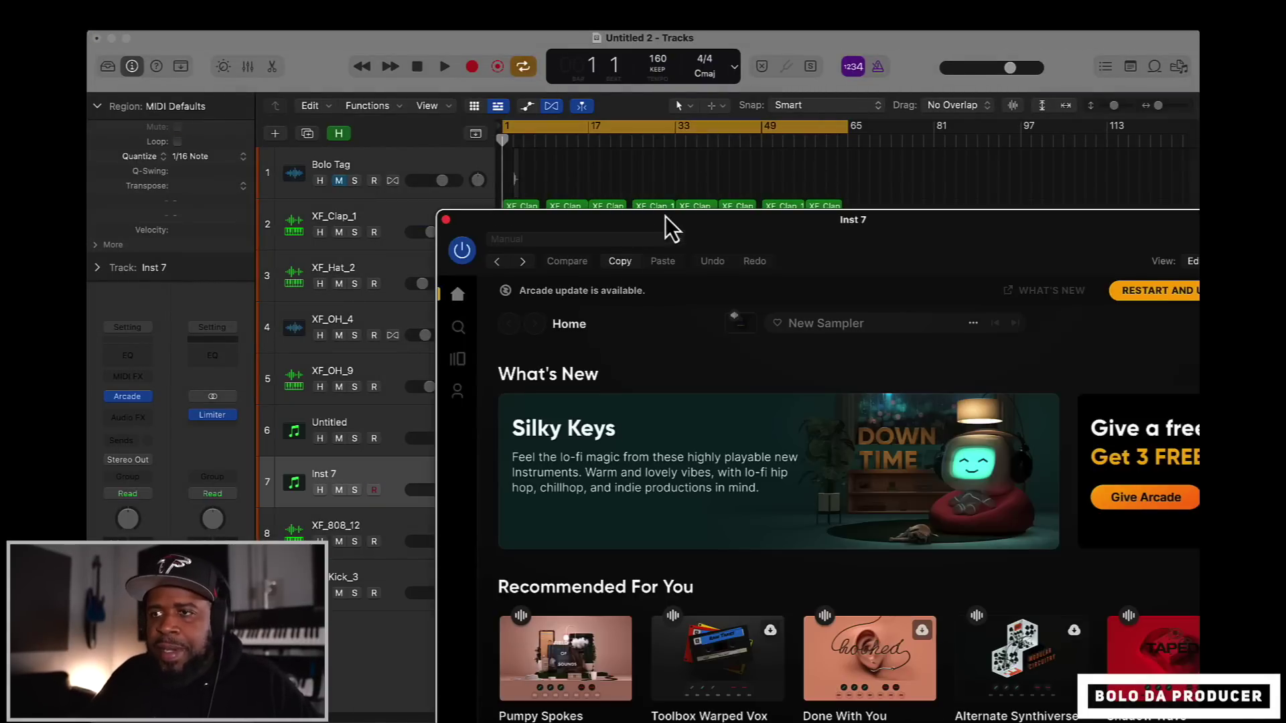
drag(663, 225, 429, 97)
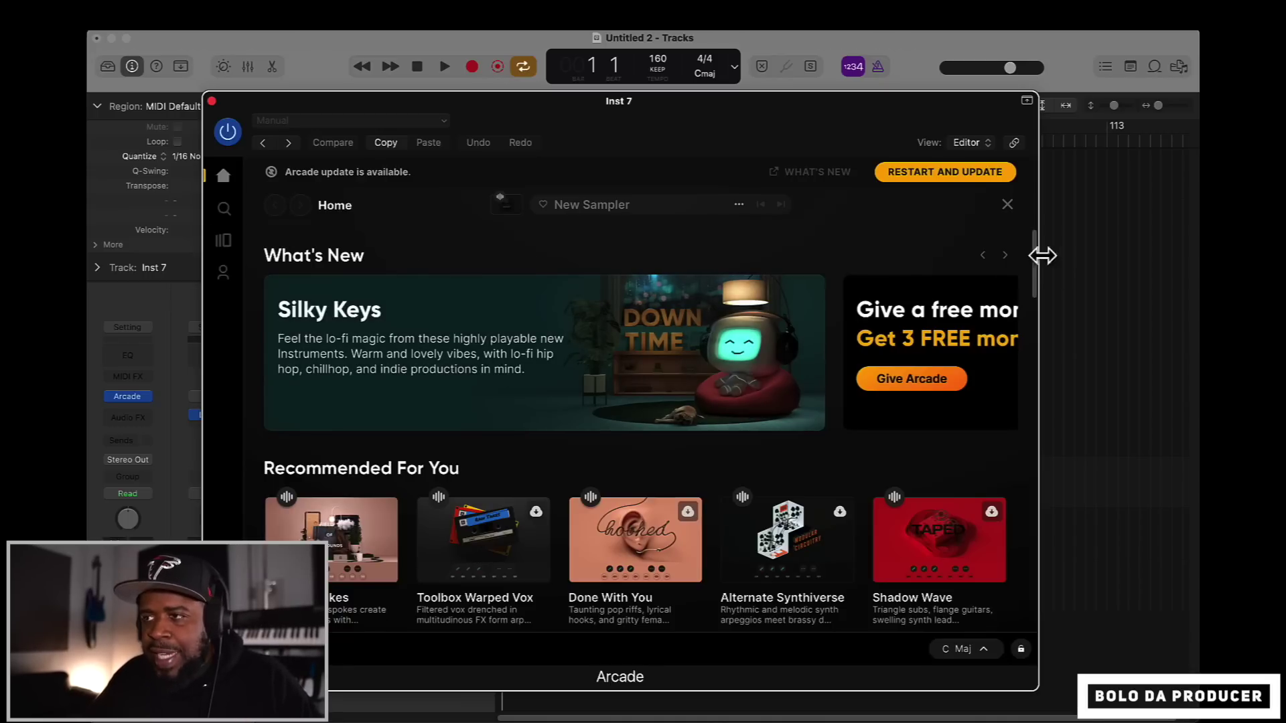
Step: Browse Arcade's home, search and Lines pages and open the Memento line
mouse_move(1034, 256)
mouse_down()
mouse_move(1038, 320)
mouse_move(1032, 230)
mouse_up()
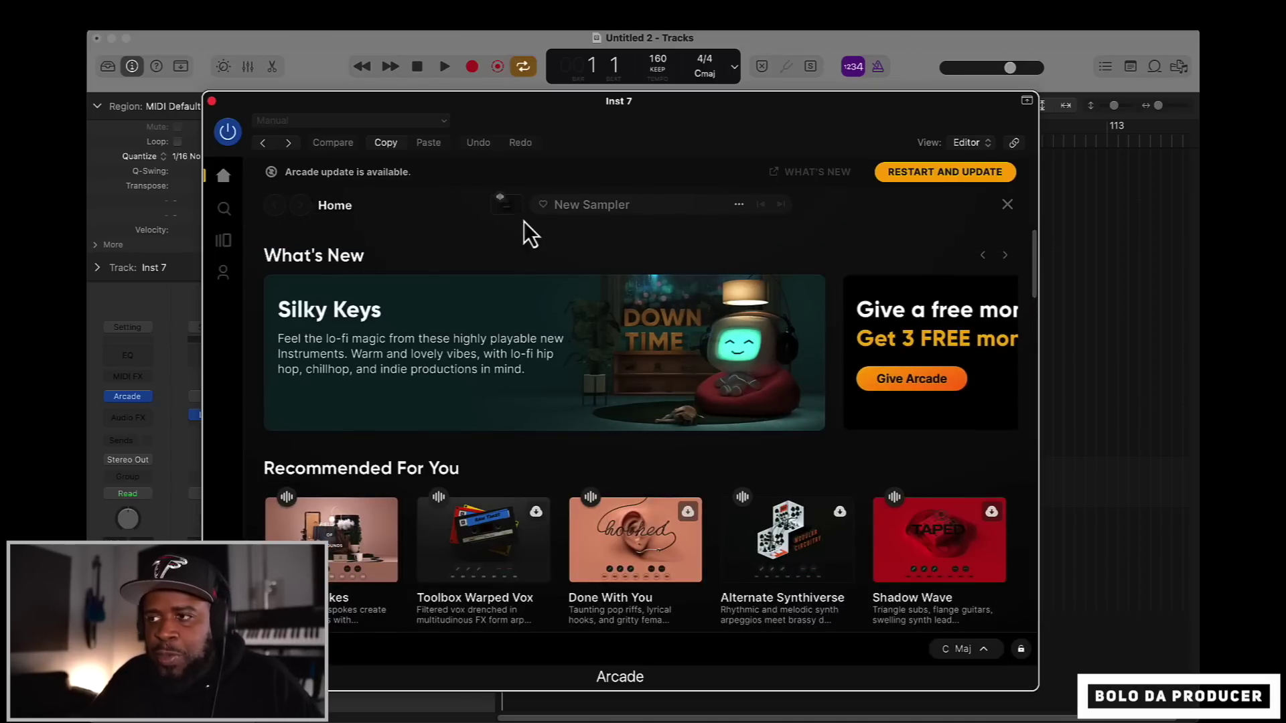
drag(1032, 238, 1036, 203)
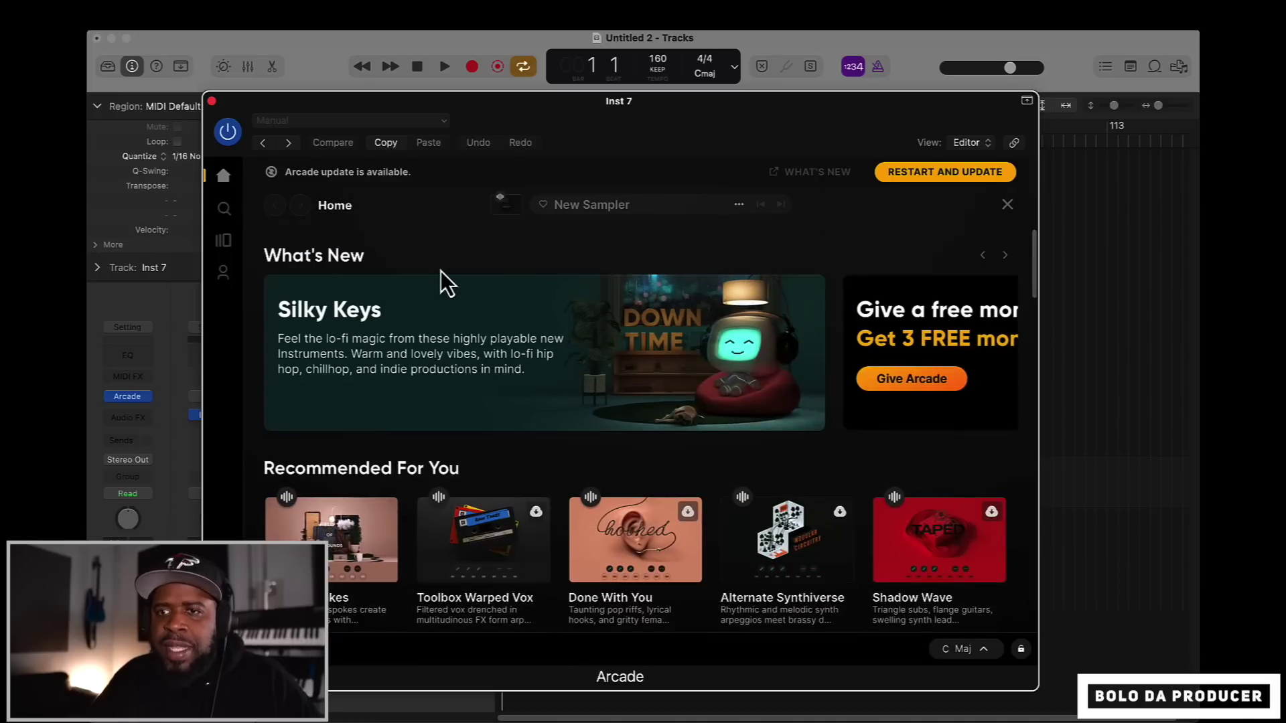
click(223, 209)
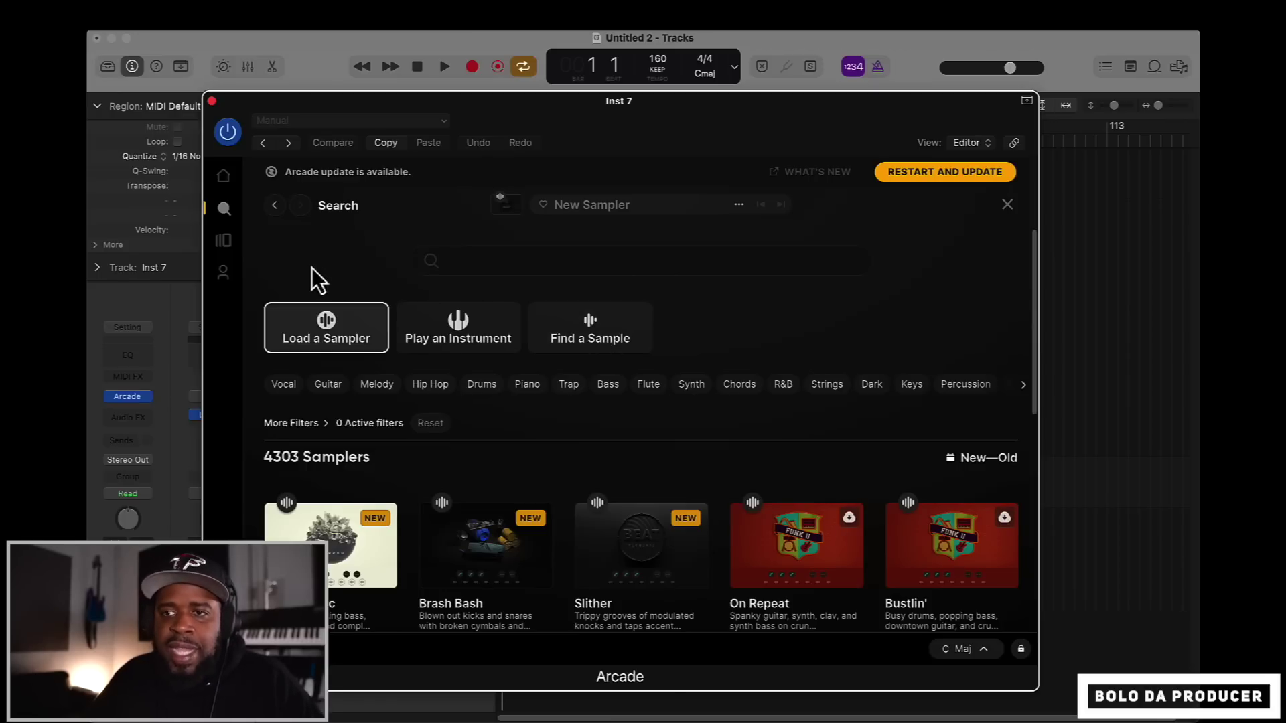
click(223, 243)
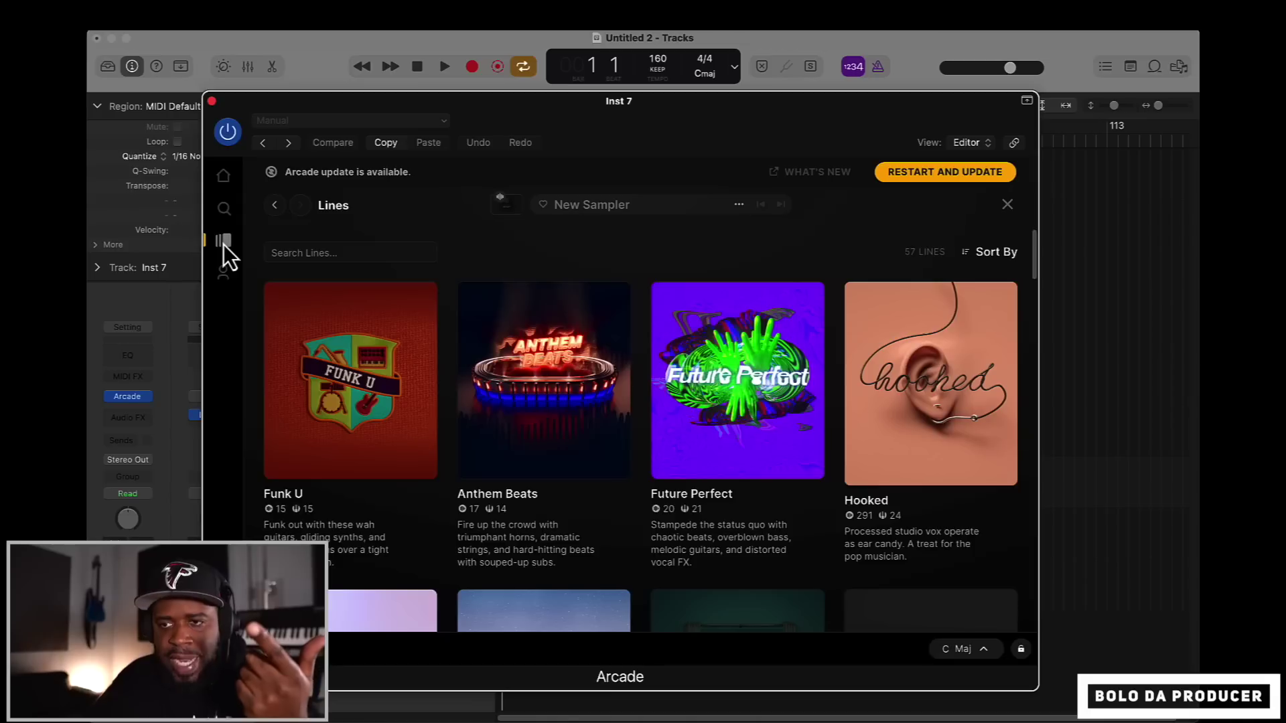
mouse_move(379, 386)
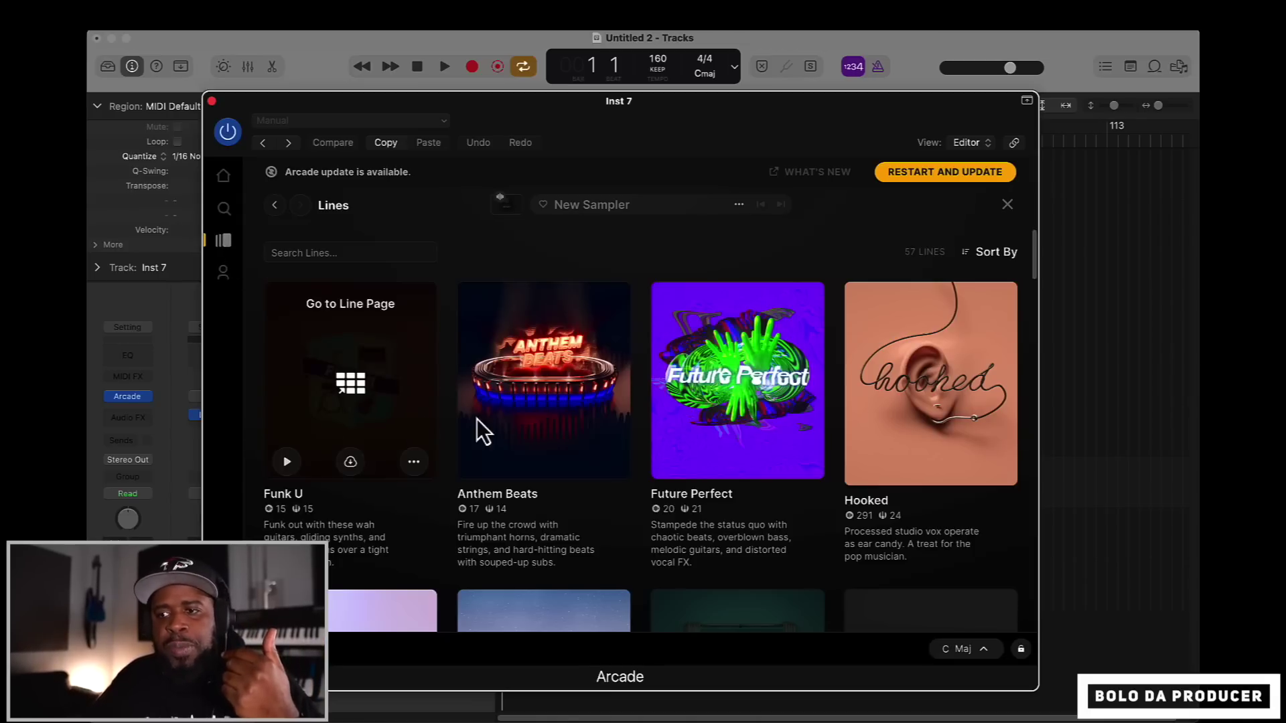
mouse_move(525, 412)
mouse_move(702, 419)
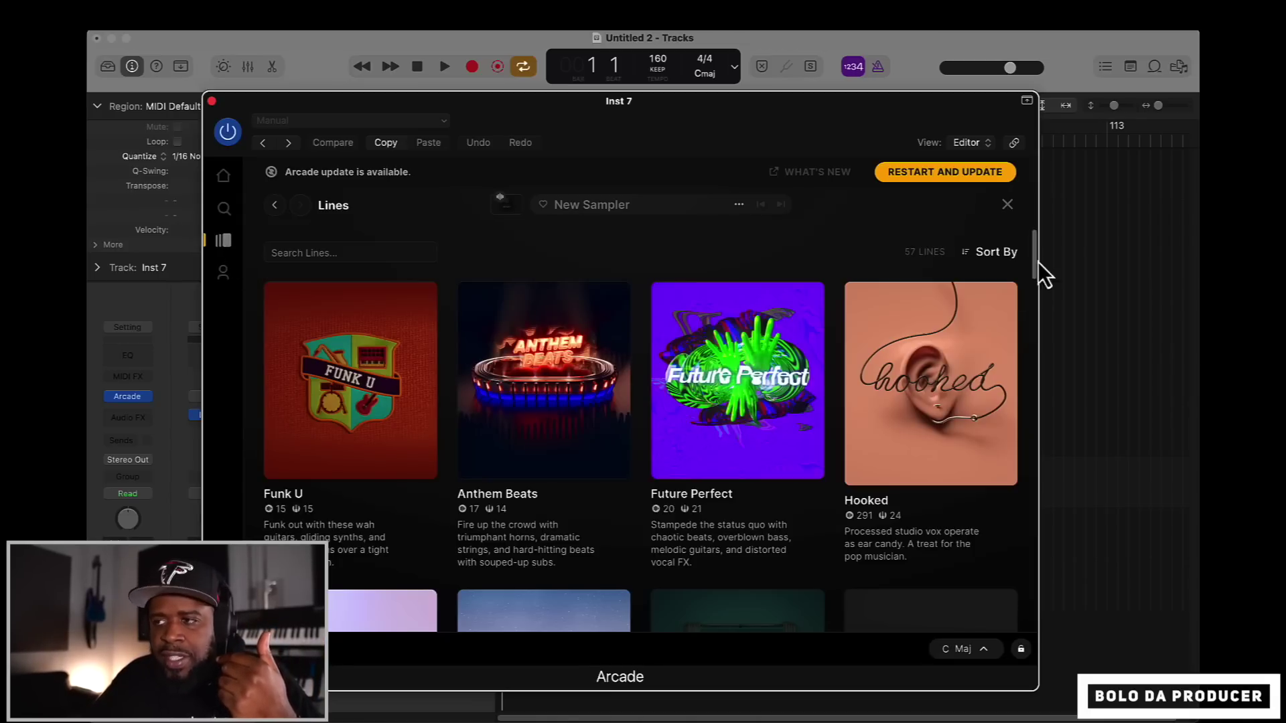
drag(1034, 262, 1034, 319)
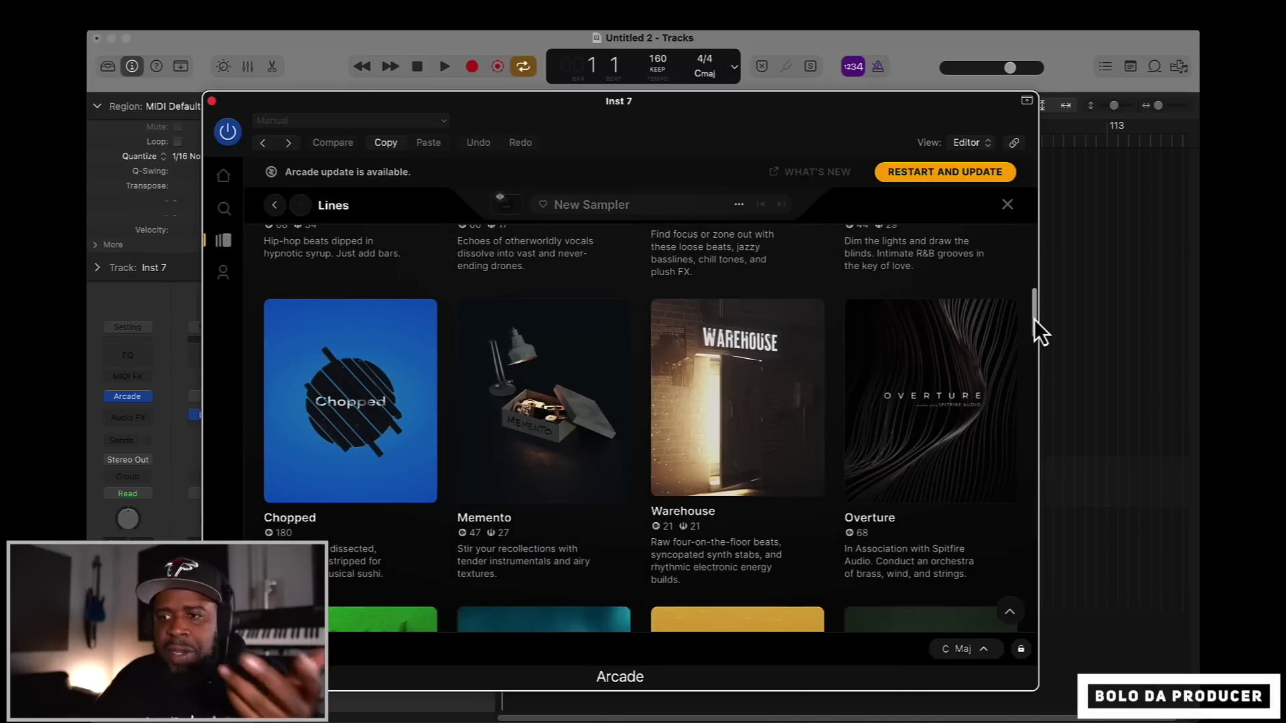
mouse_move(625, 358)
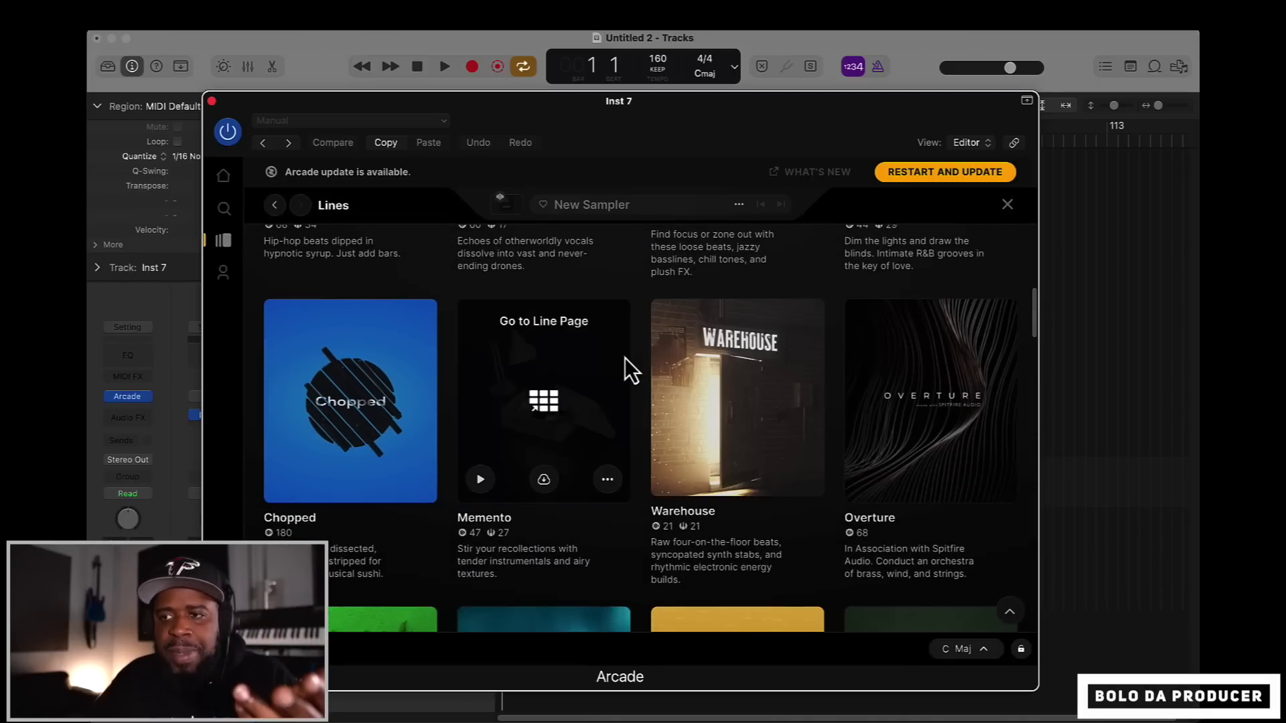
click(569, 357)
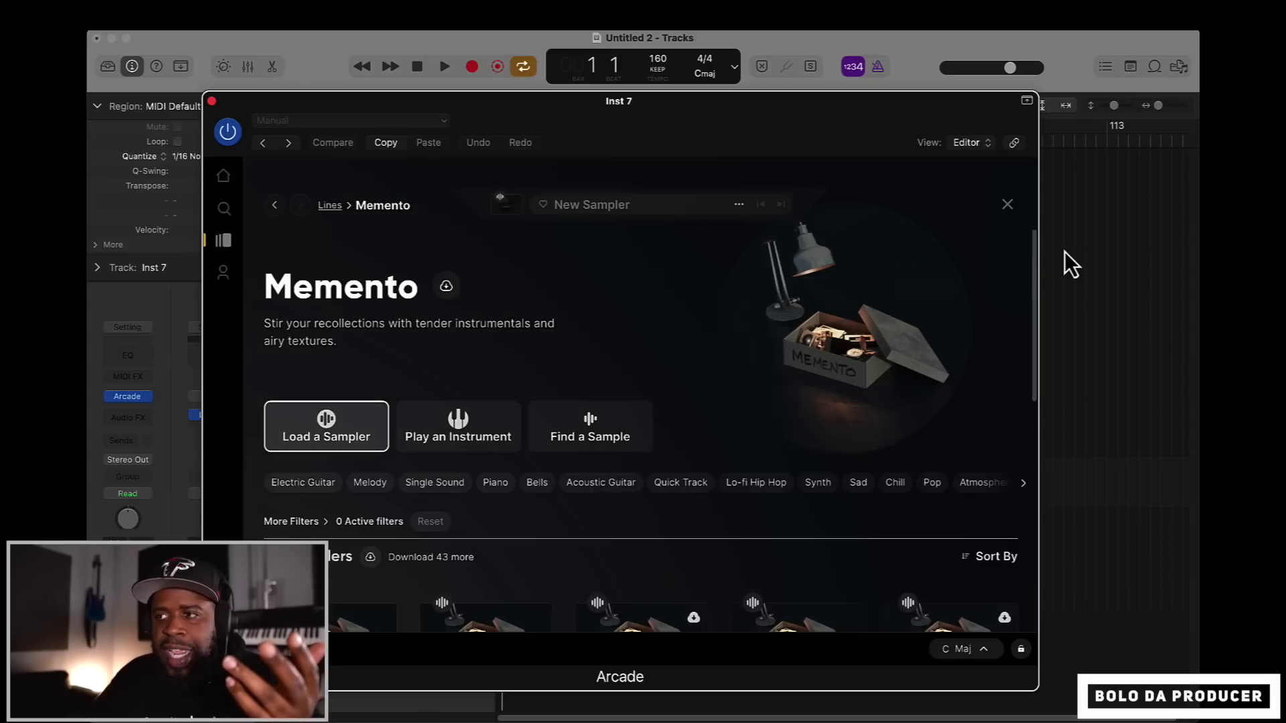
Step: Look at the Memento line's playable instruments and return to its samplers
mouse_move(1034, 250)
mouse_down()
mouse_move(1043, 371)
mouse_move(1035, 264)
mouse_up()
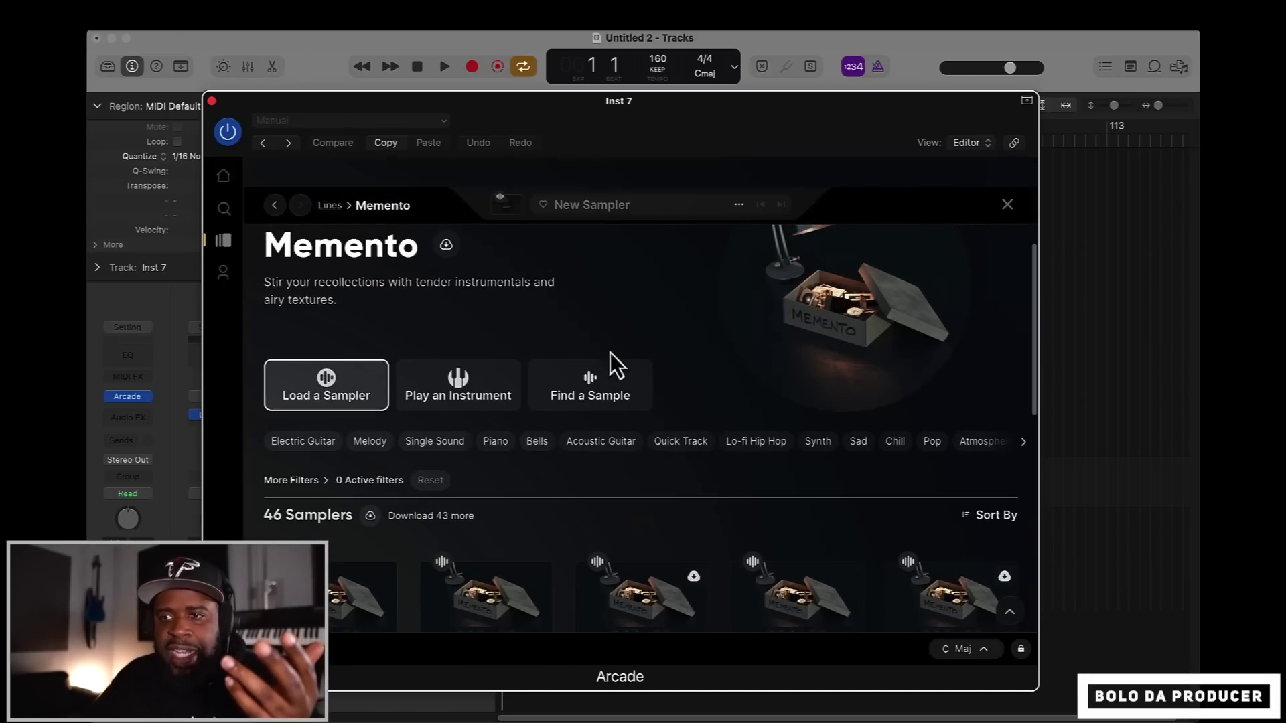
click(473, 385)
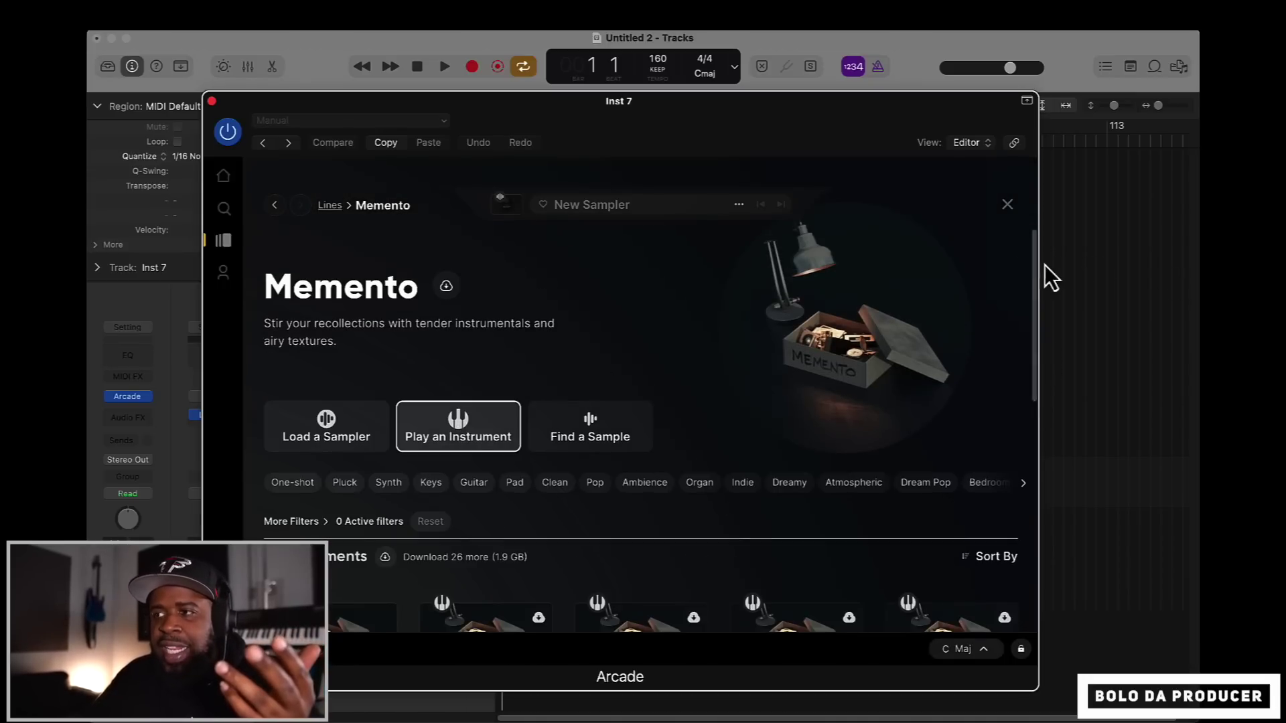
mouse_move(1037, 276)
mouse_down()
mouse_move(1043, 397)
mouse_move(1038, 266)
mouse_up()
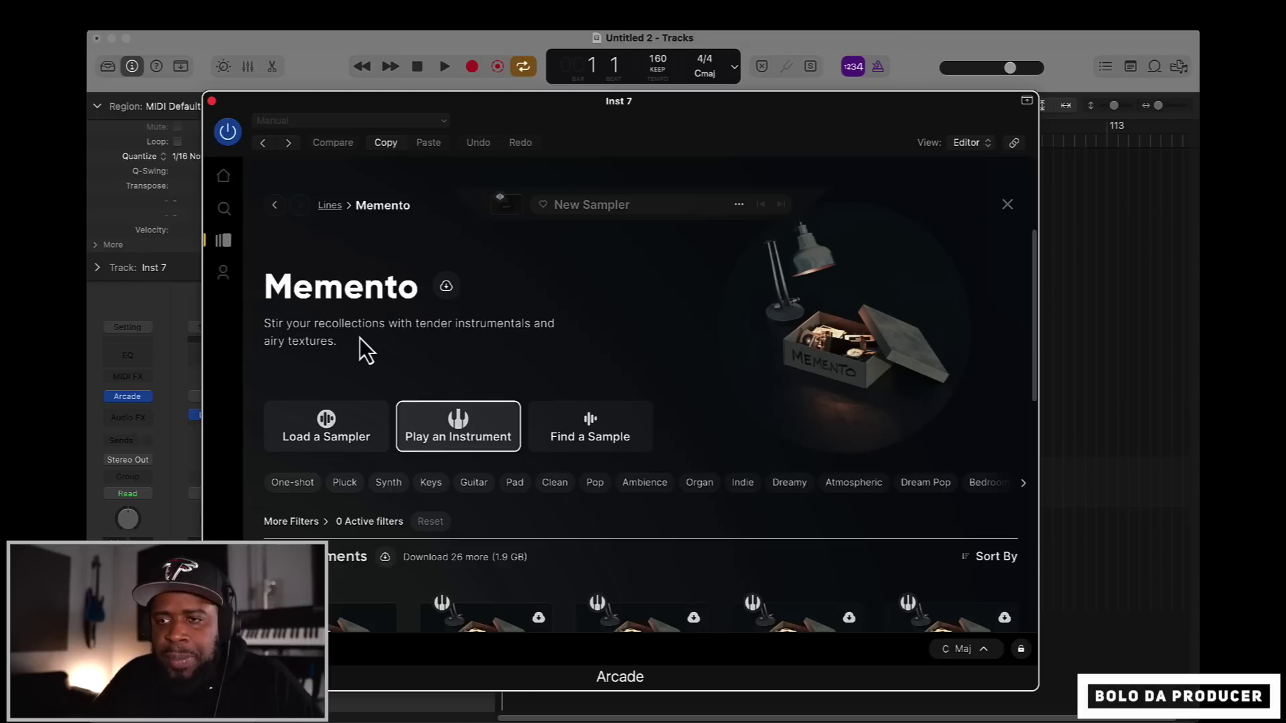
click(355, 417)
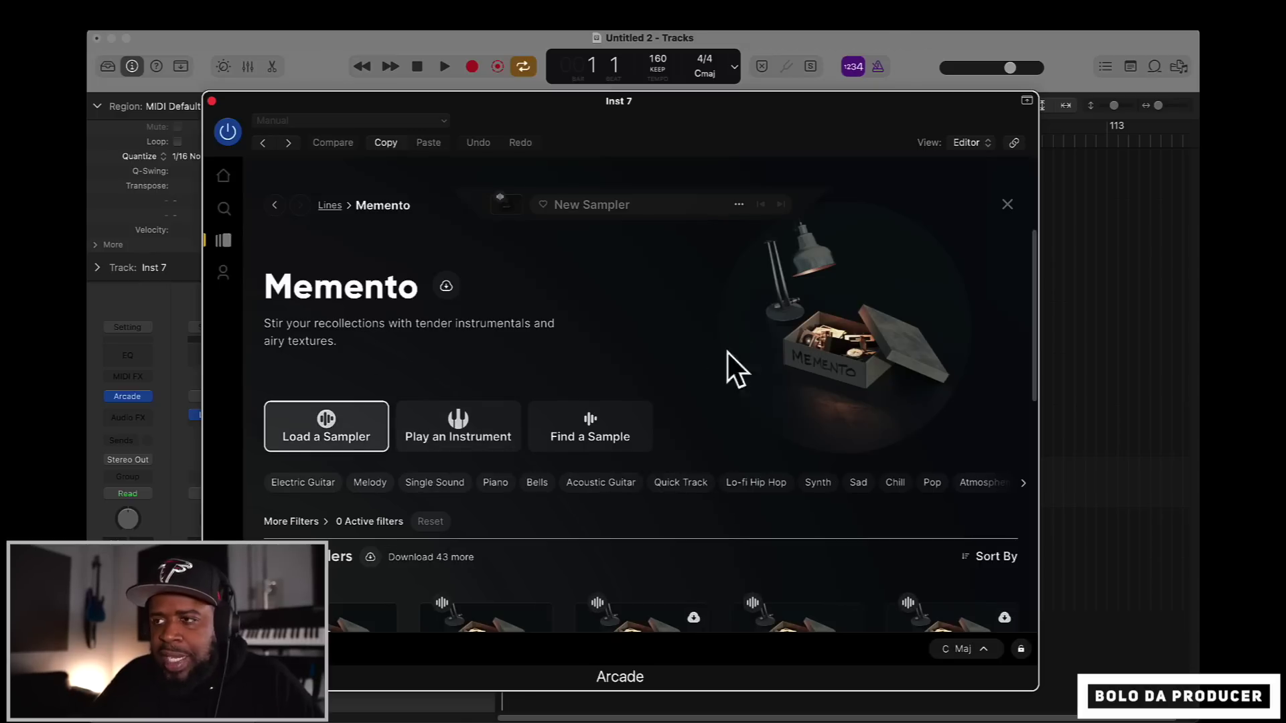
Step: Load the A Flood of Memories sampler from the Memento line
drag(1036, 286, 1041, 335)
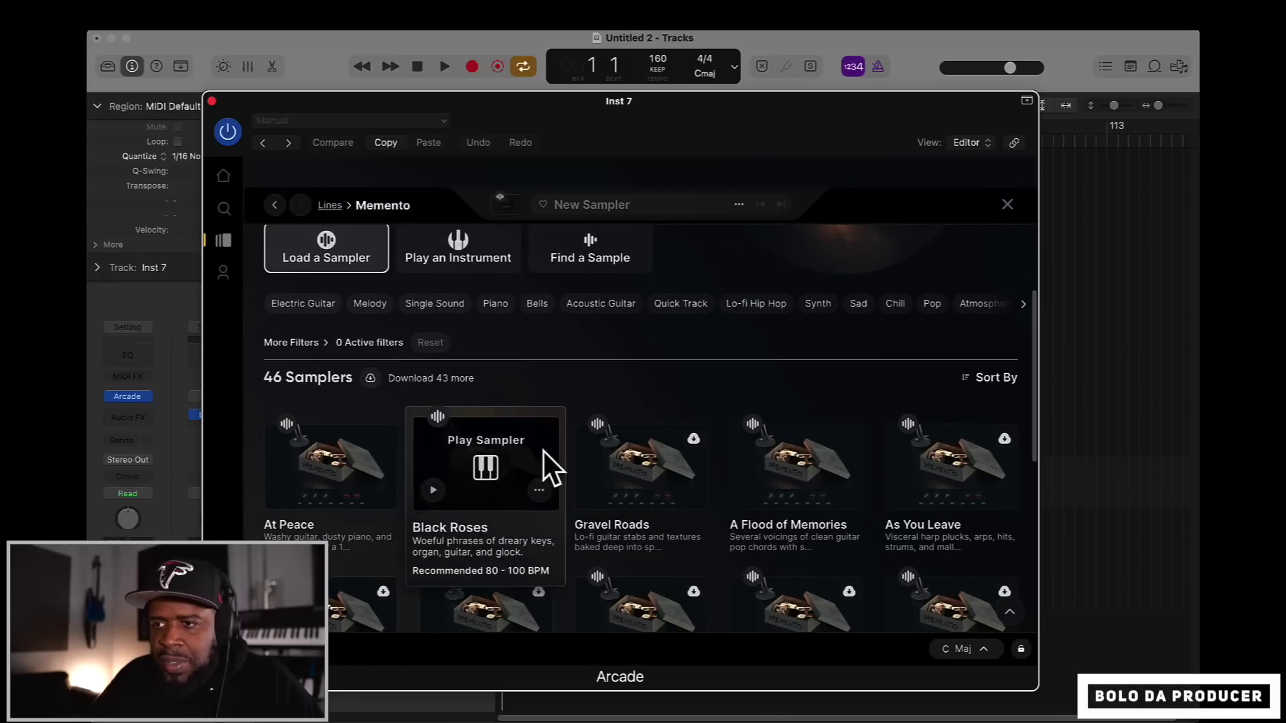
mouse_move(648, 446)
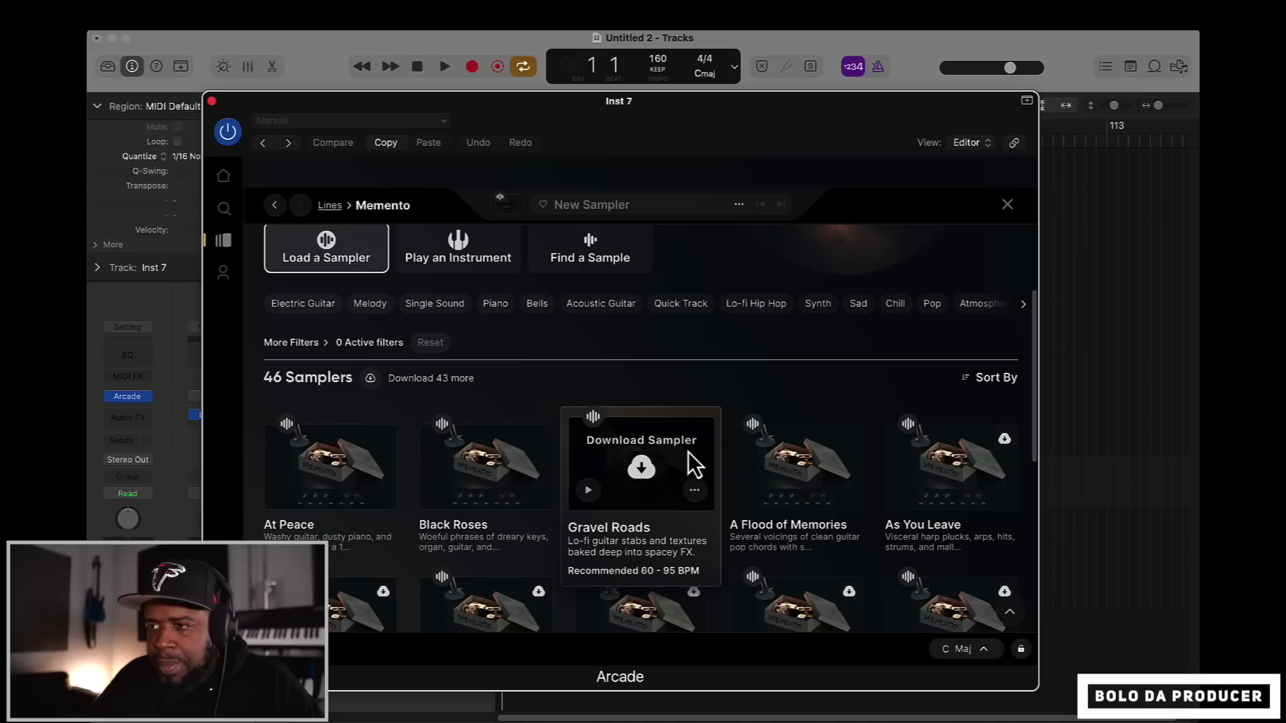
mouse_move(855, 446)
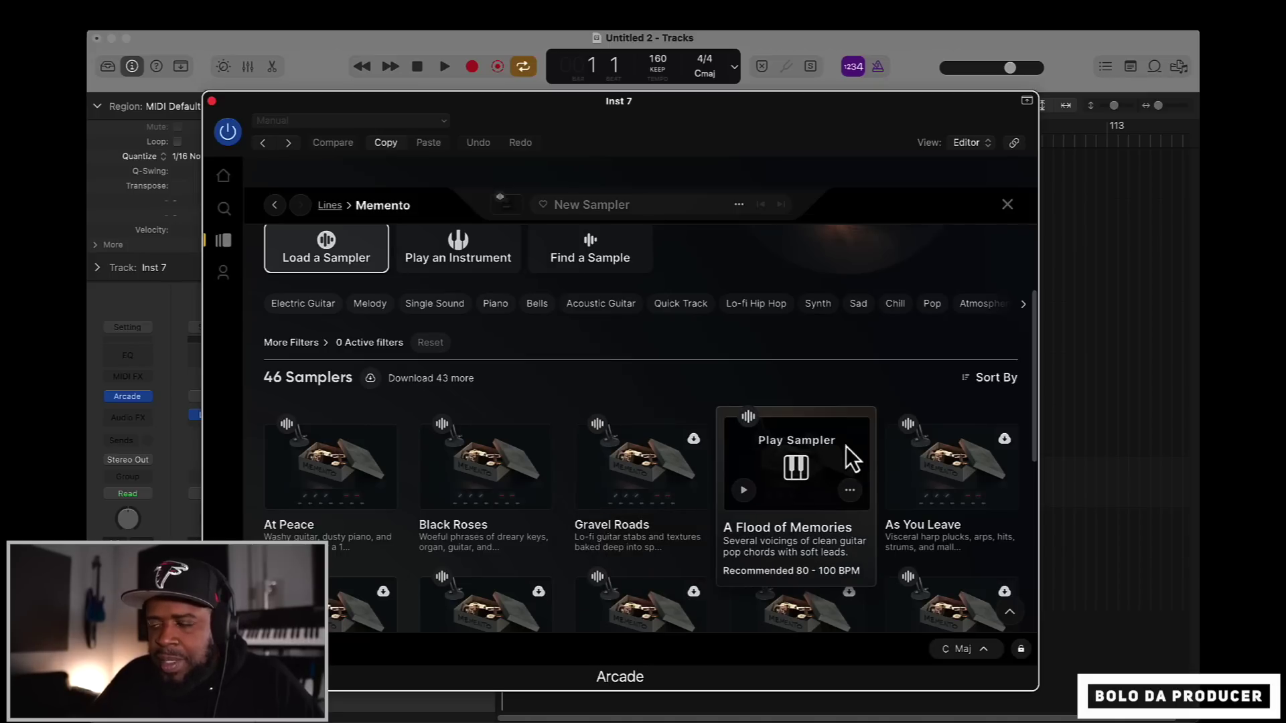
click(795, 468)
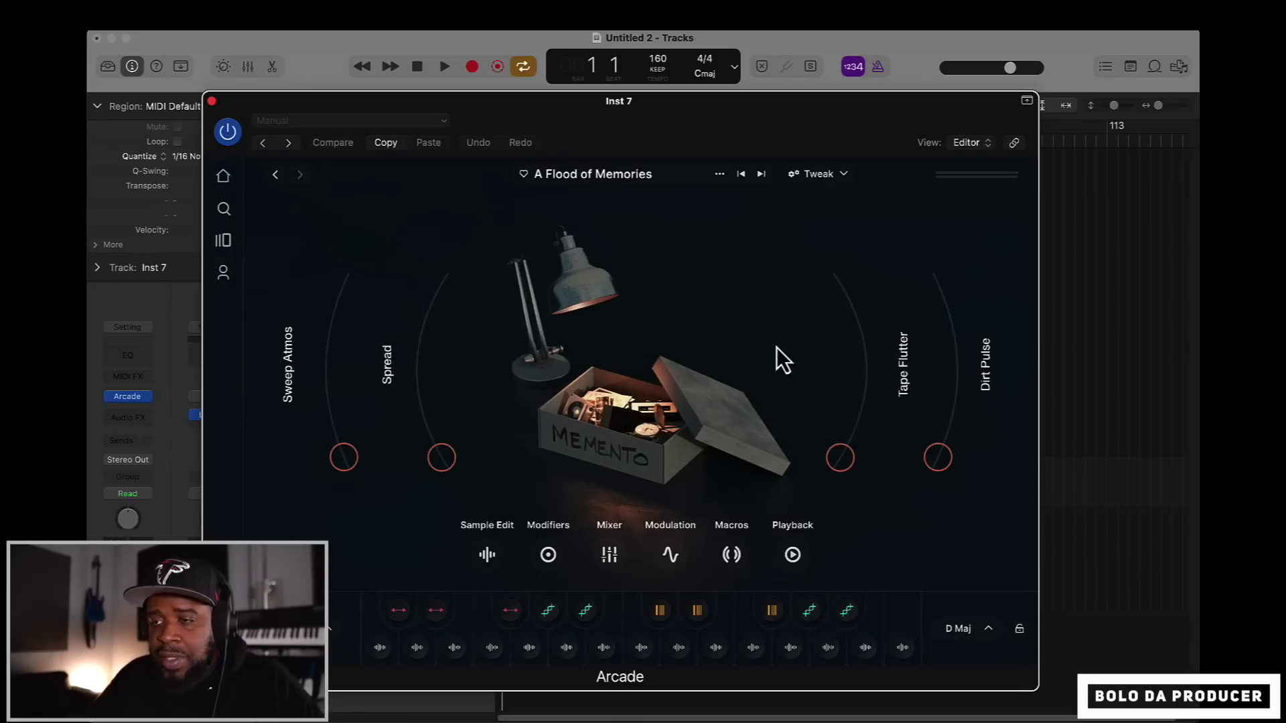
Step: Download the Wandering Mind sampler from the Memento line, load it and close the Arcade window
click(276, 175)
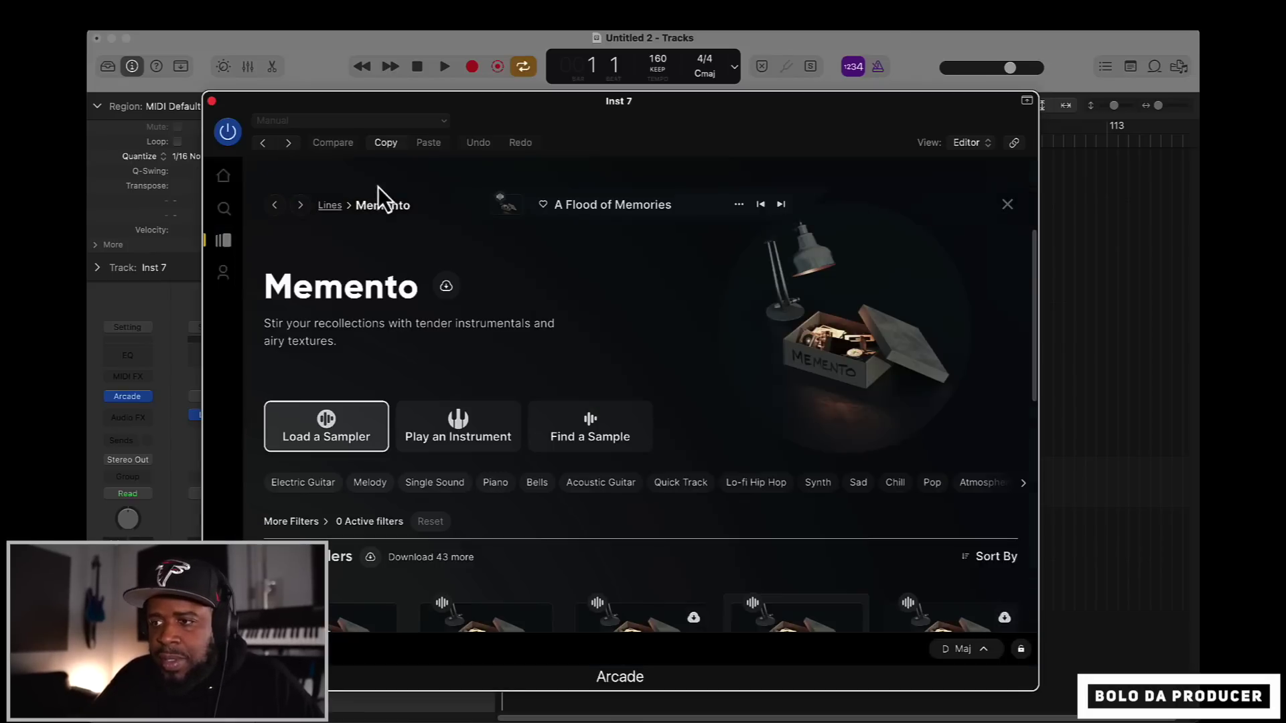
drag(1036, 323, 1038, 385)
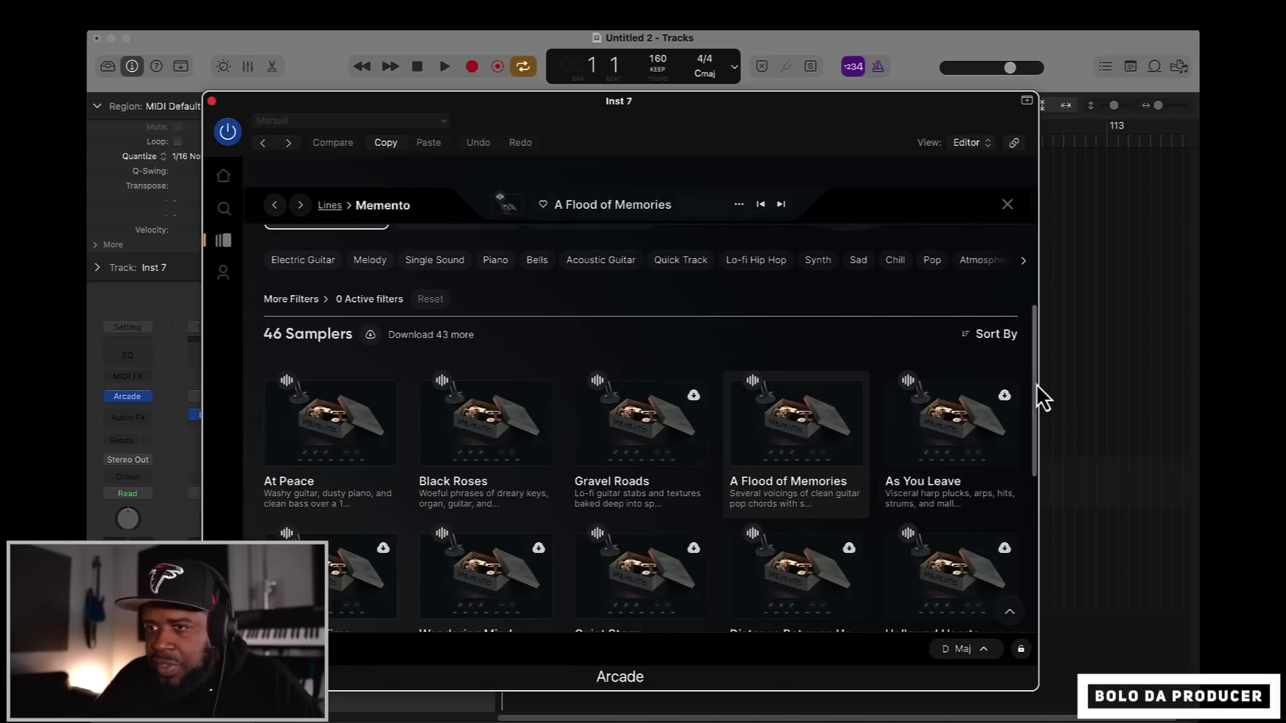
drag(1036, 385, 1034, 421)
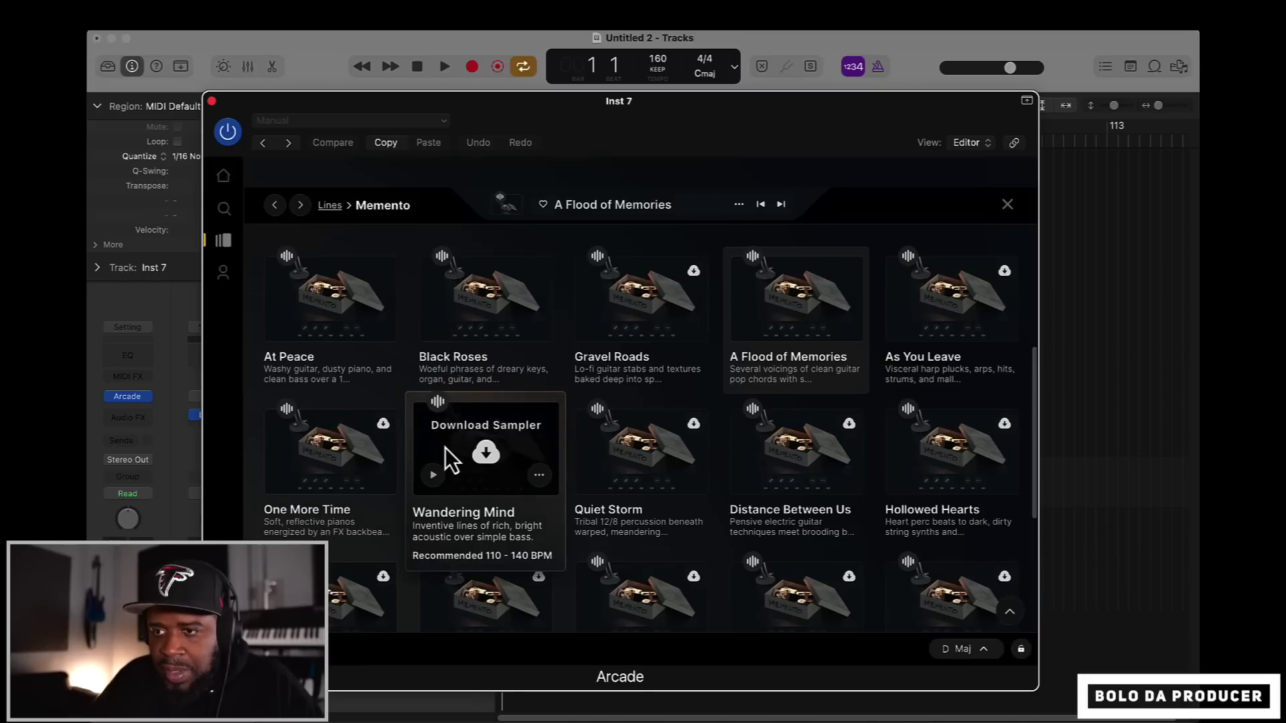
click(486, 454)
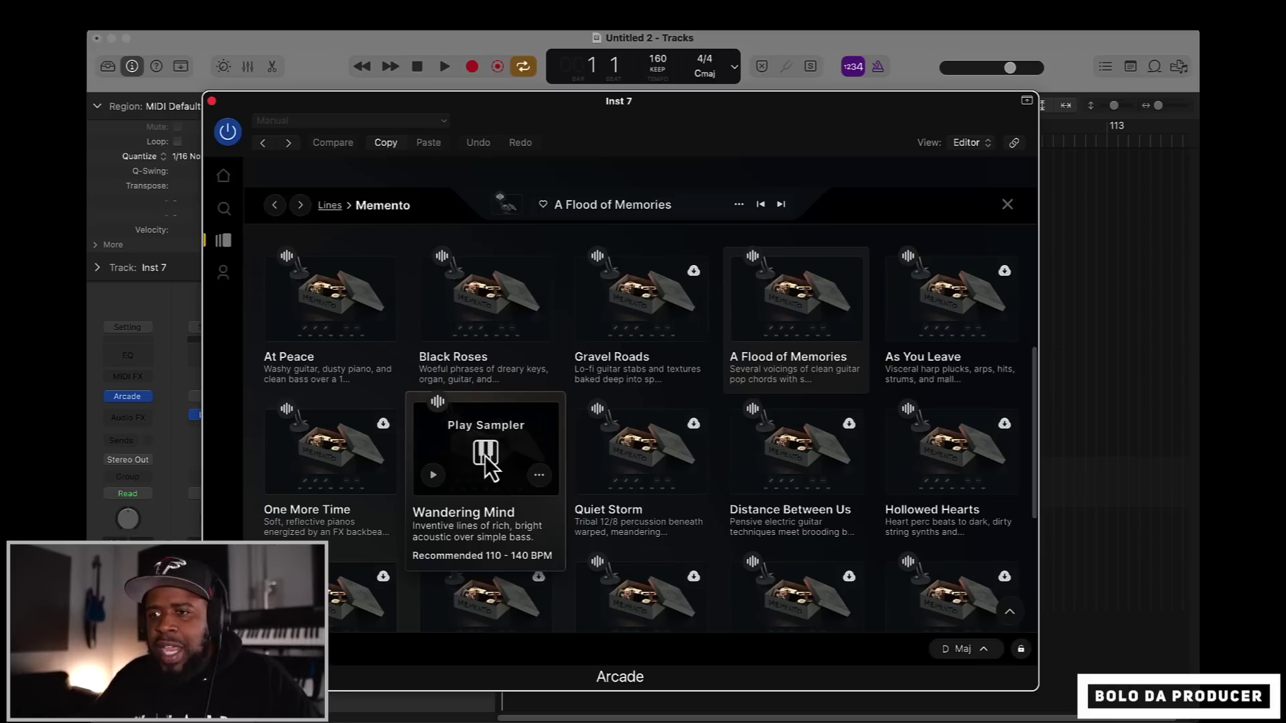
click(485, 457)
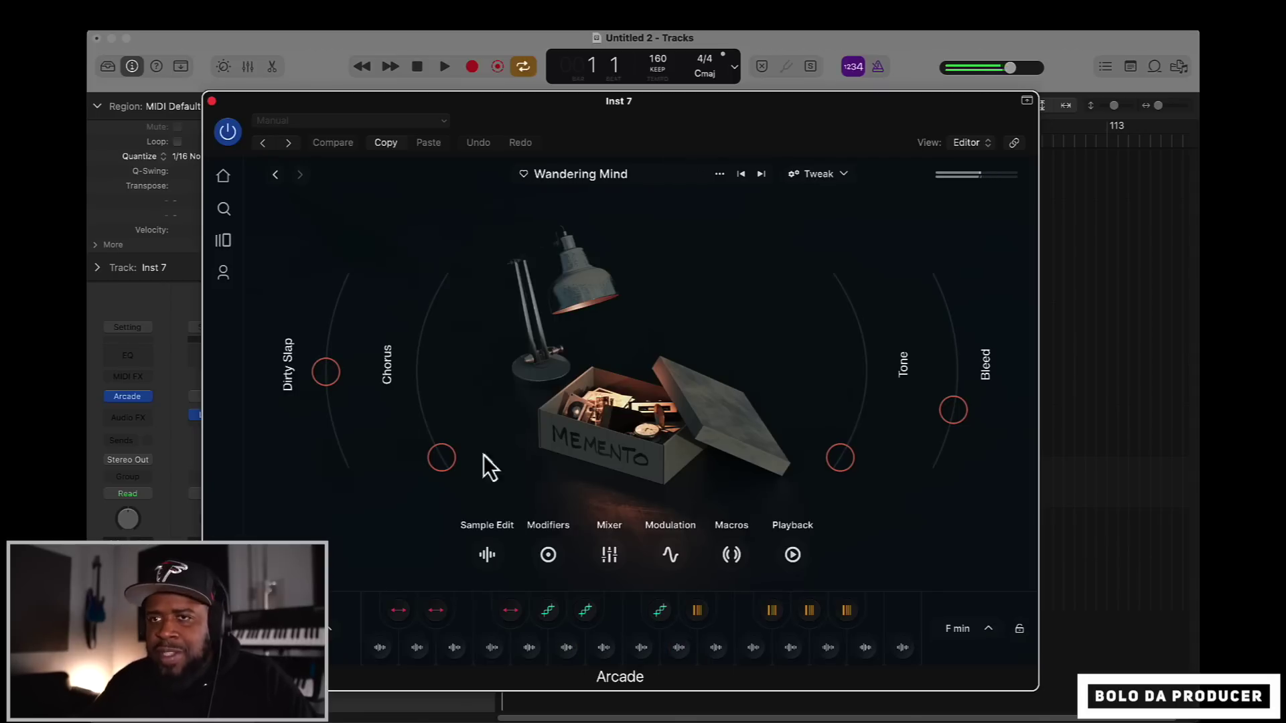
click(212, 101)
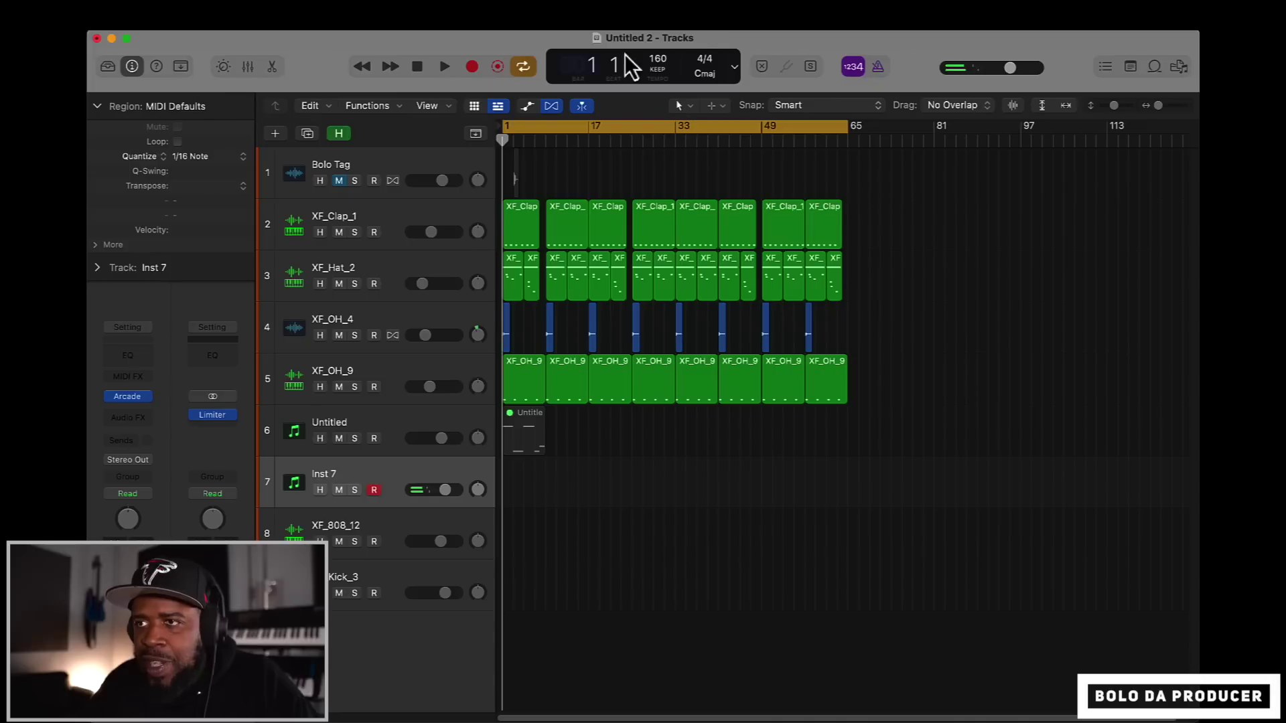
Step: Set the project tempo to 139 and record a part about 8 bars long on the Arcade track from bar 1
drag(658, 59, 657, 108)
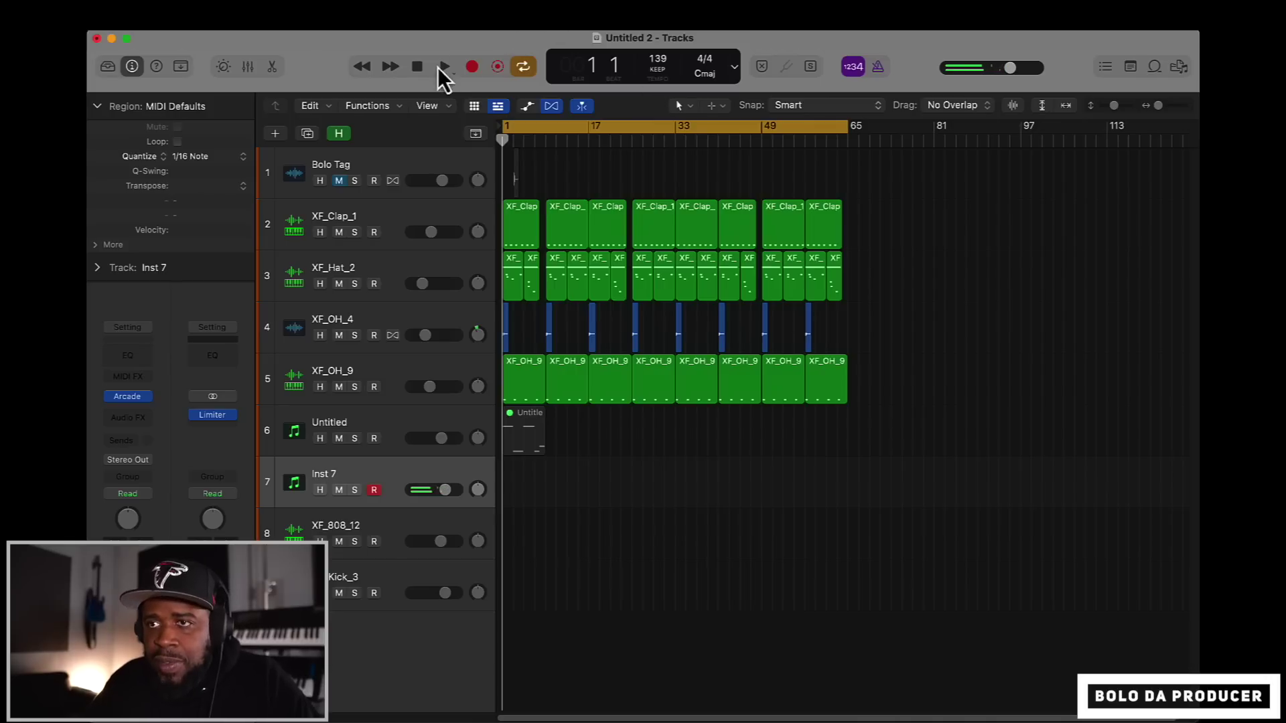
click(472, 67)
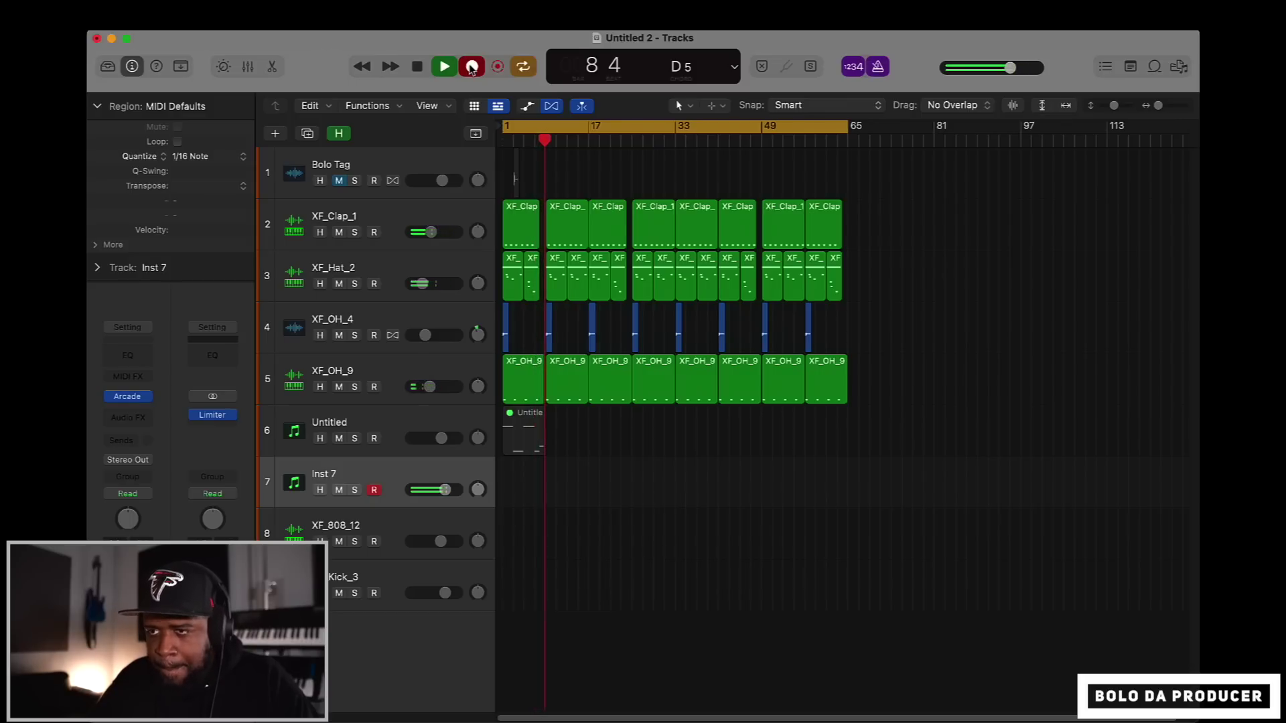
click(472, 67)
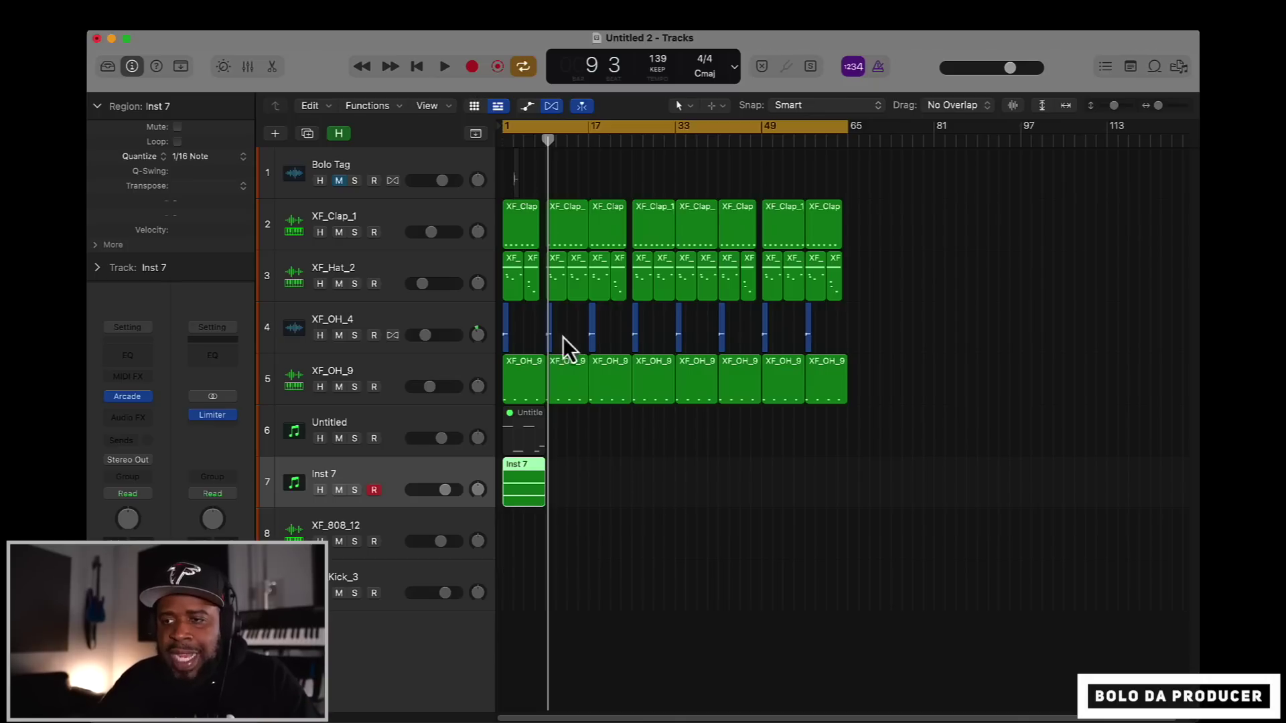
Step: Bounce the recorded Inst 7 region in place to a new track, muting the source and including the audio tail in the file
right_click(536, 492)
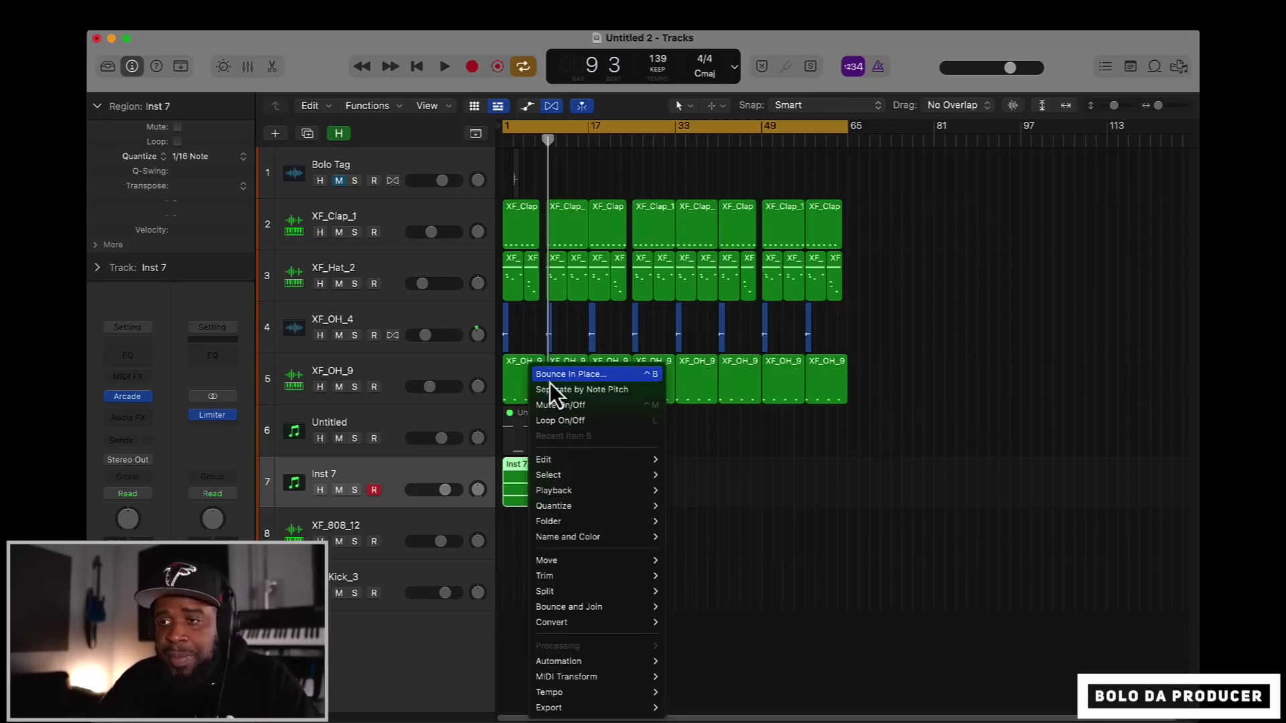
click(569, 375)
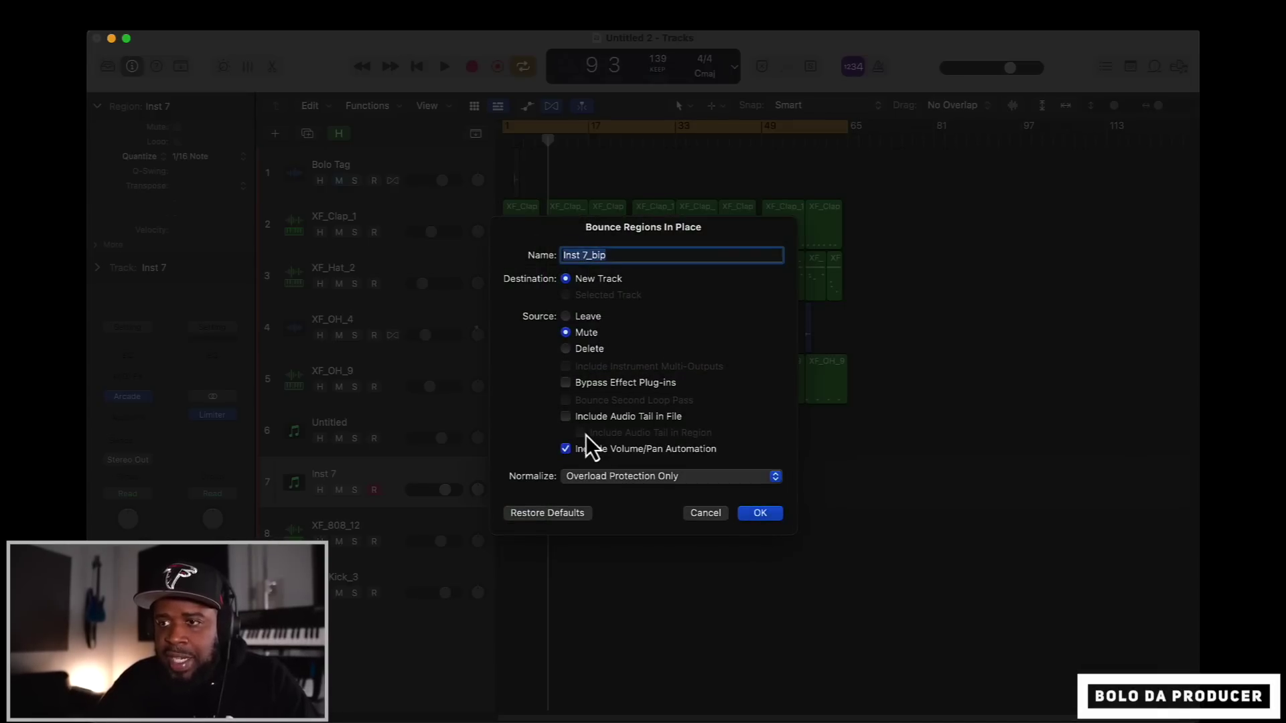
click(566, 417)
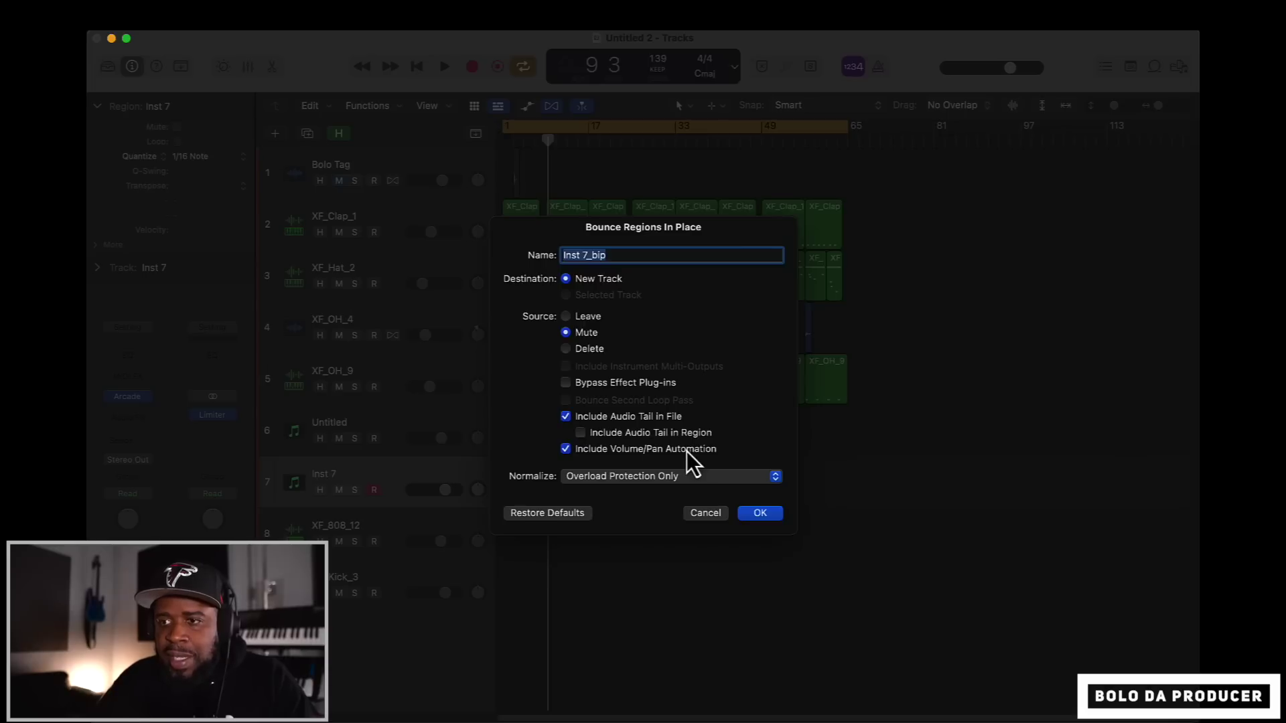
click(759, 513)
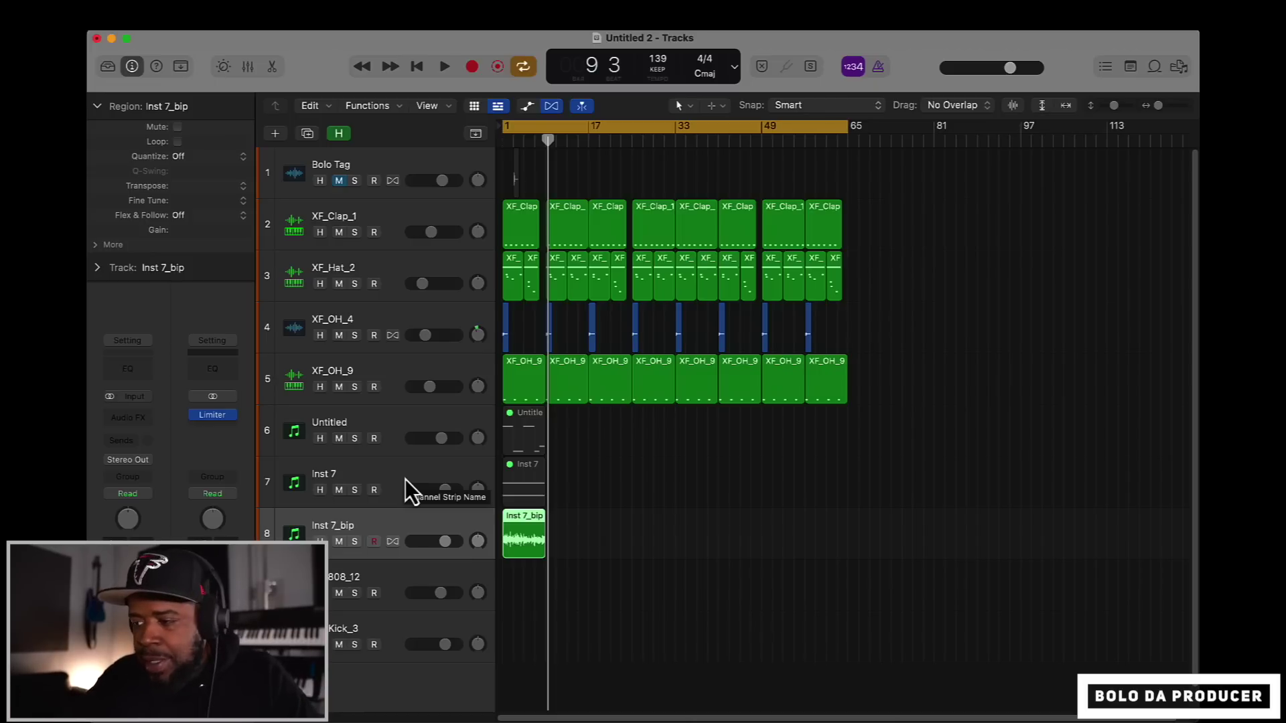
Step: Play the bounced melody together with the drums from bar 1 through its 8 bars
key(Return)
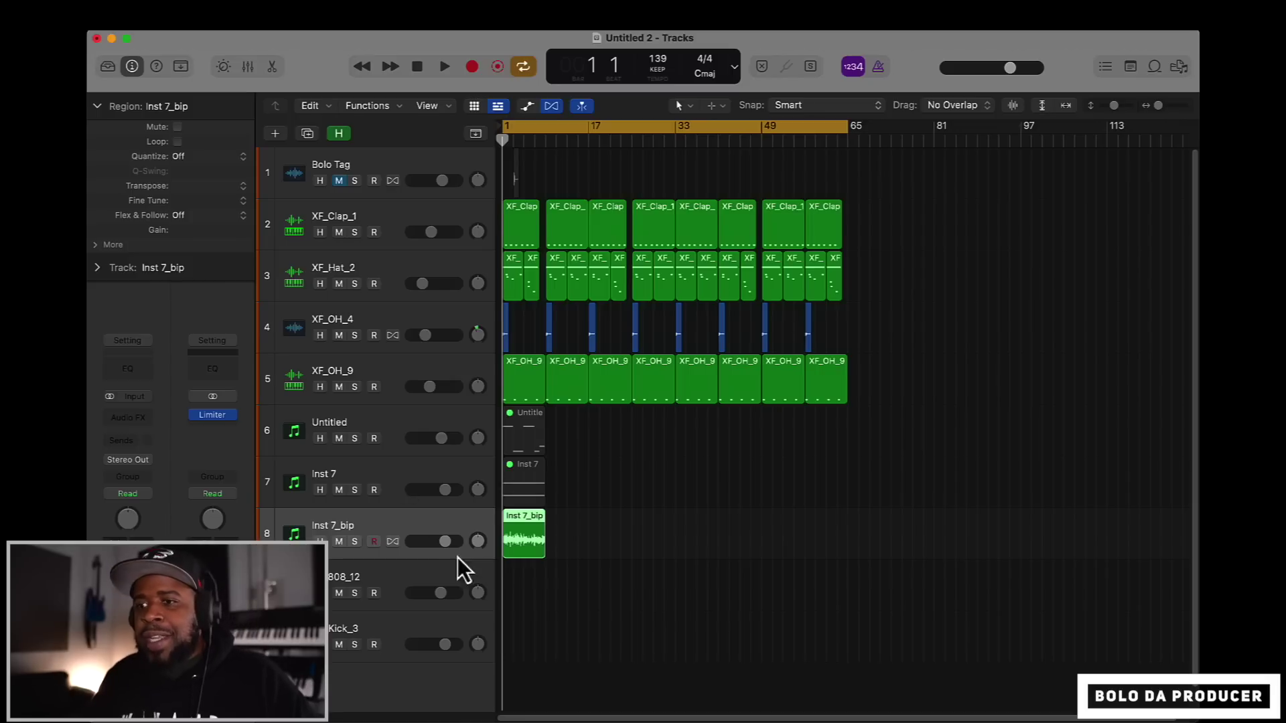
mouse_move(540, 536)
mouse_down()
mouse_move(529, 544)
mouse_move(541, 544)
mouse_up()
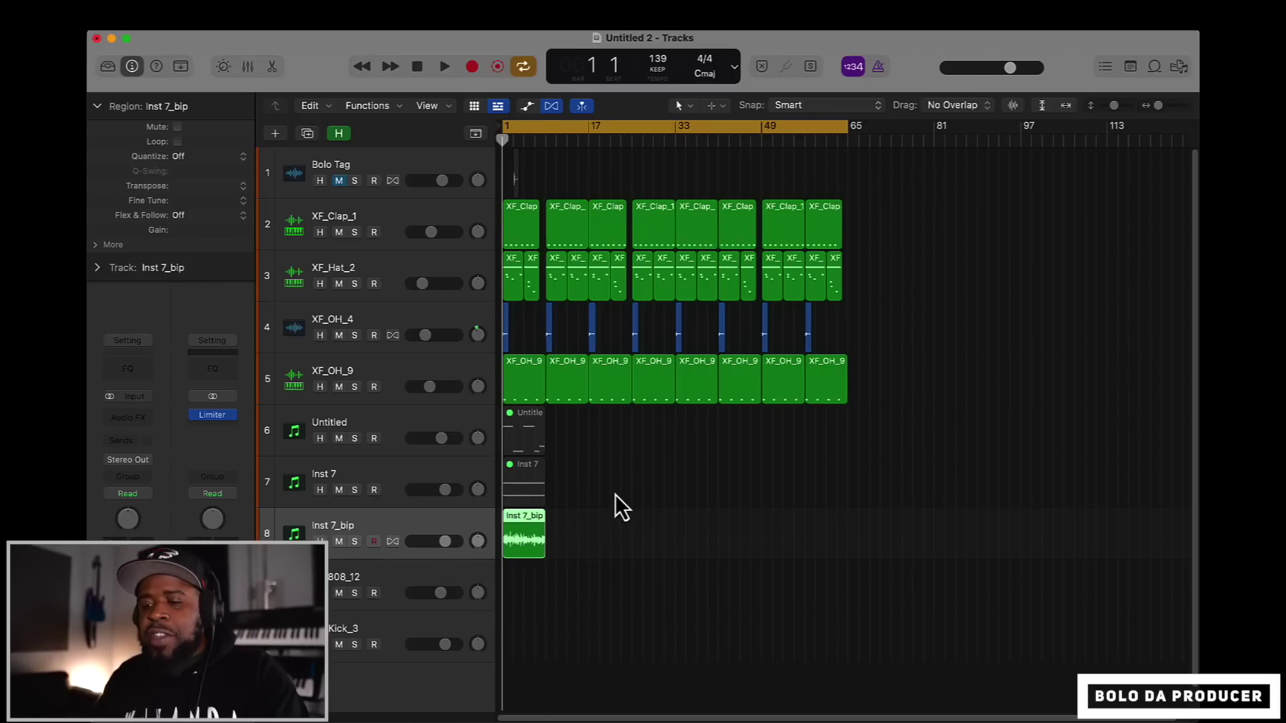
key(space)
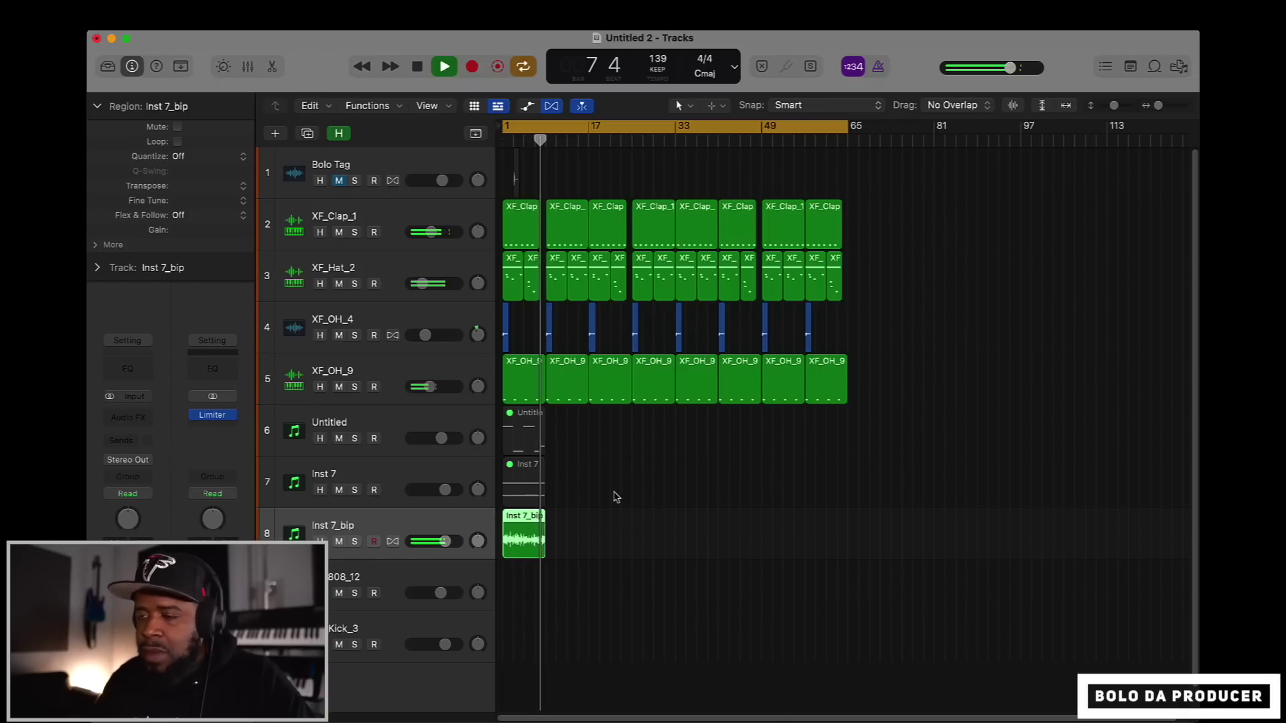
key(space)
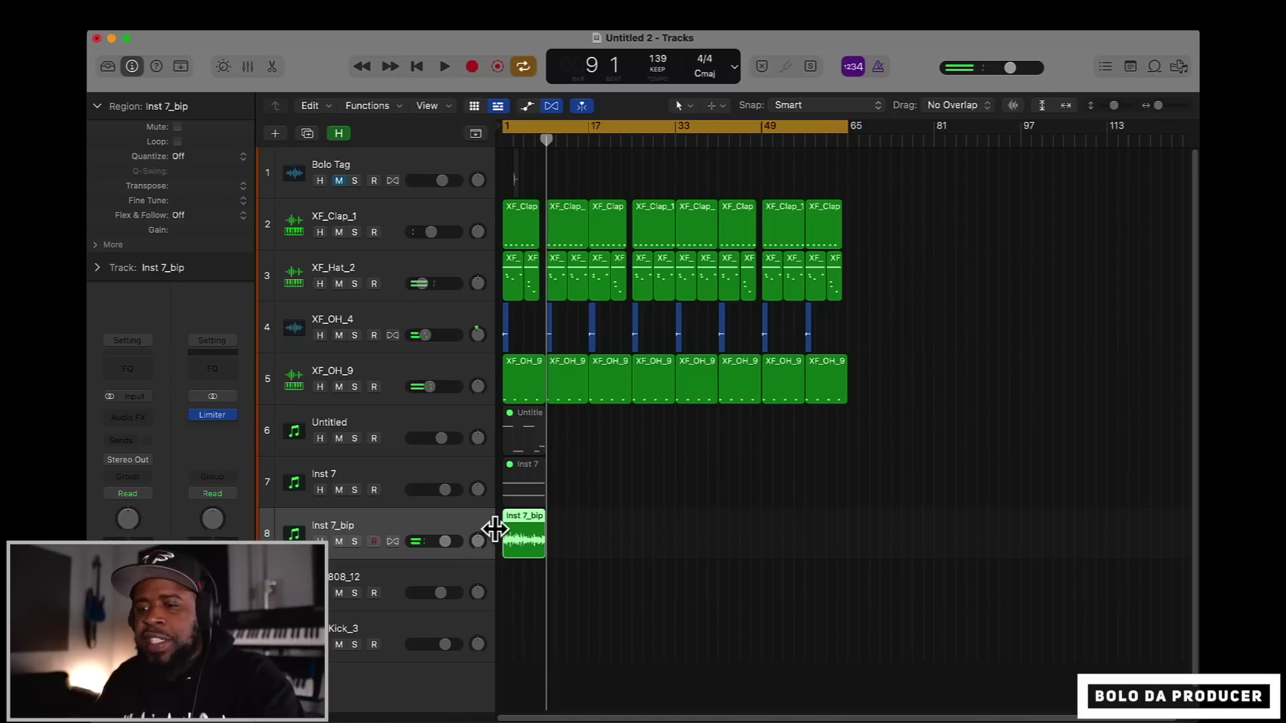
Step: Repeat the bounced melody region seven times to fill the arrangement up to bar 65
key(super+r)
key(super+r)
key(super+r)
key(super+r)
key(super+r)
key(super+r)
key(super+r)
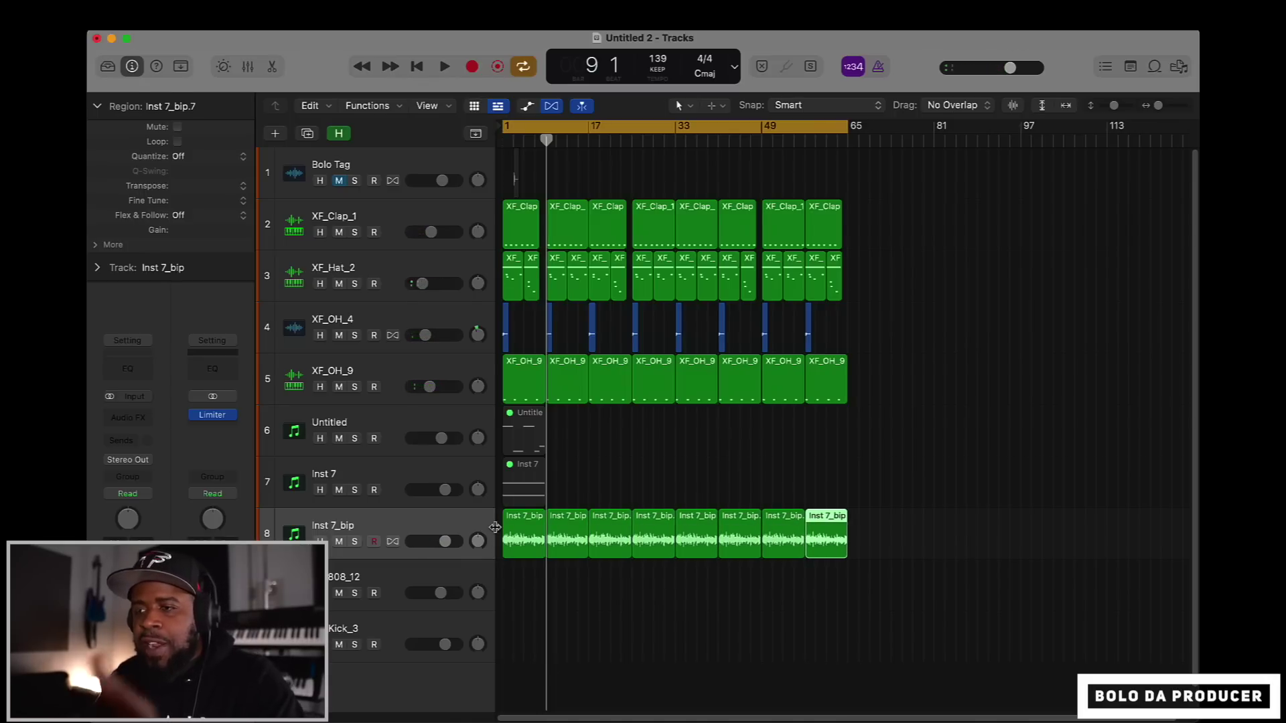
Step: Delete the muted MIDI region from the Inst 7 Arcade track
click(395, 482)
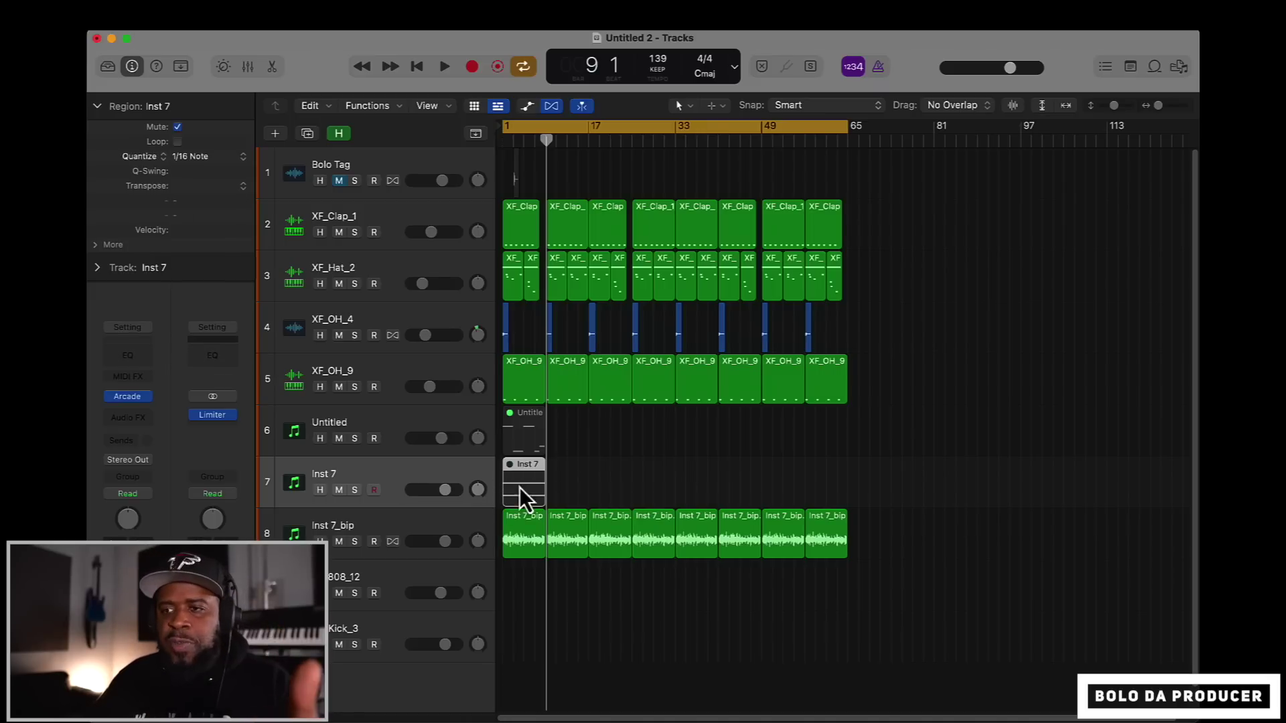
click(602, 502)
click(519, 494)
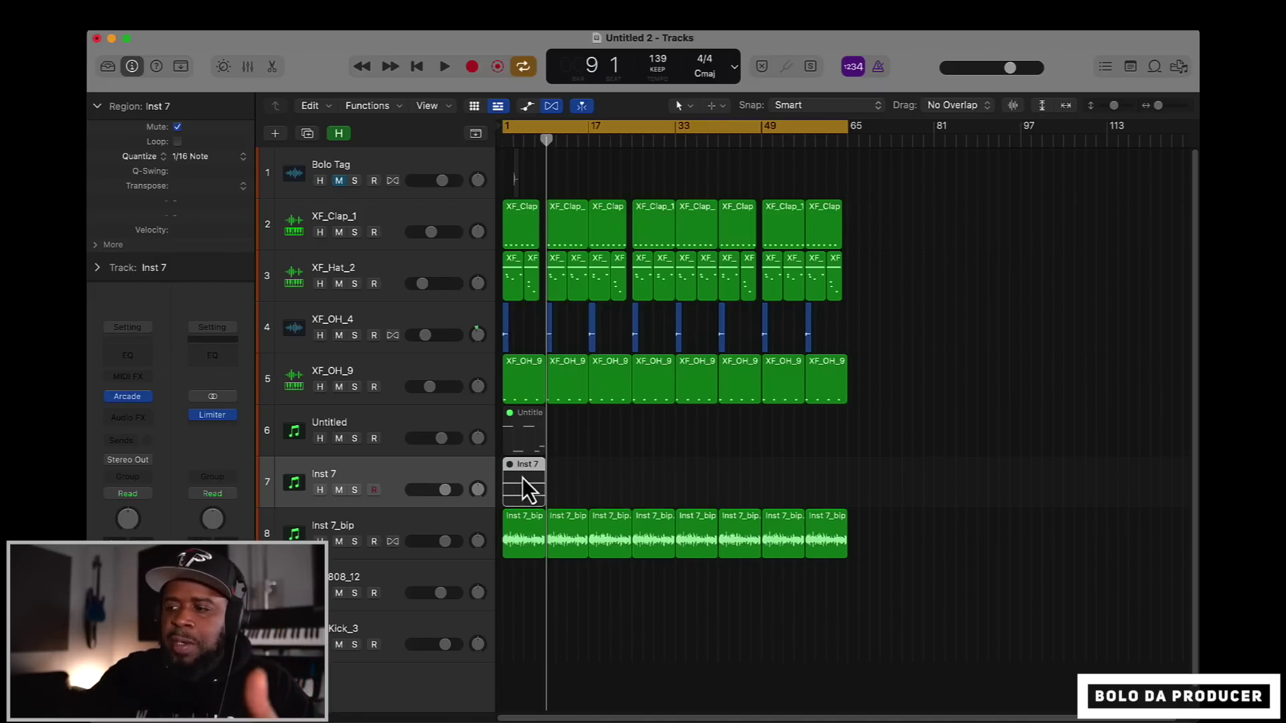
key(Delete)
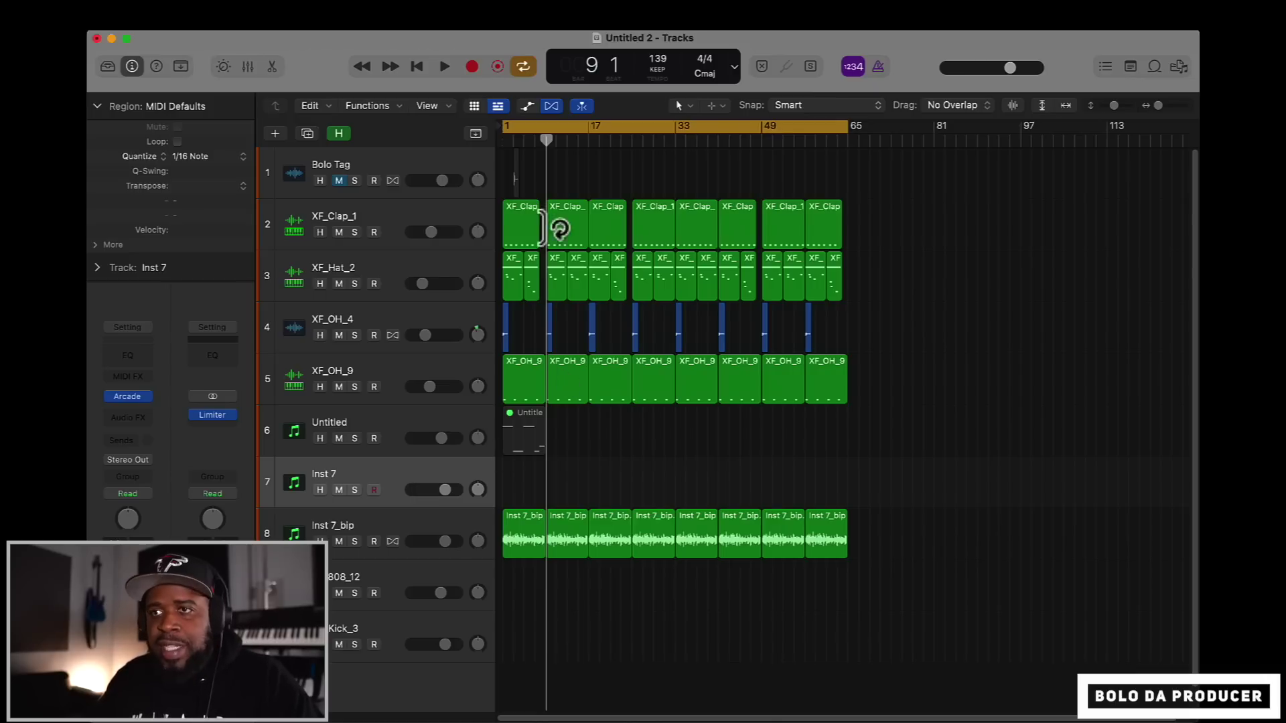
Step: Rehearse a second Arcade part over playback from bar 1 and record it for about 8 bars on the Inst 7 track
click(416, 66)
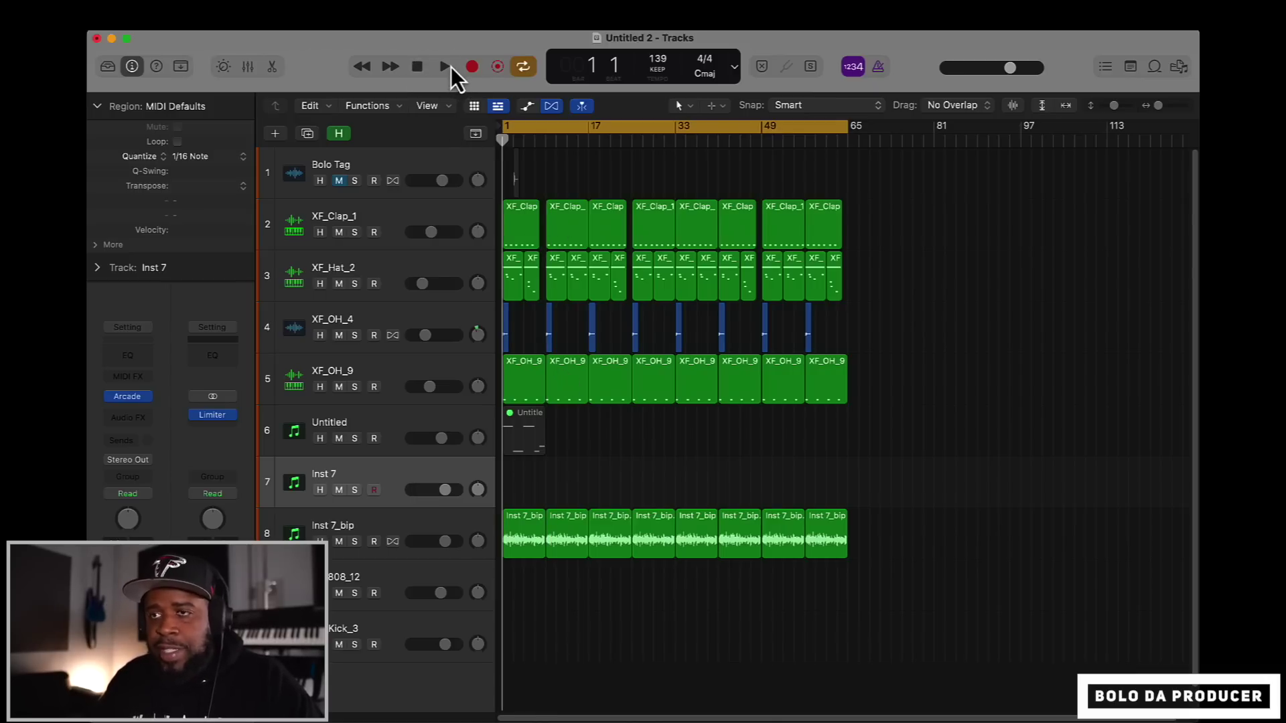
click(445, 67)
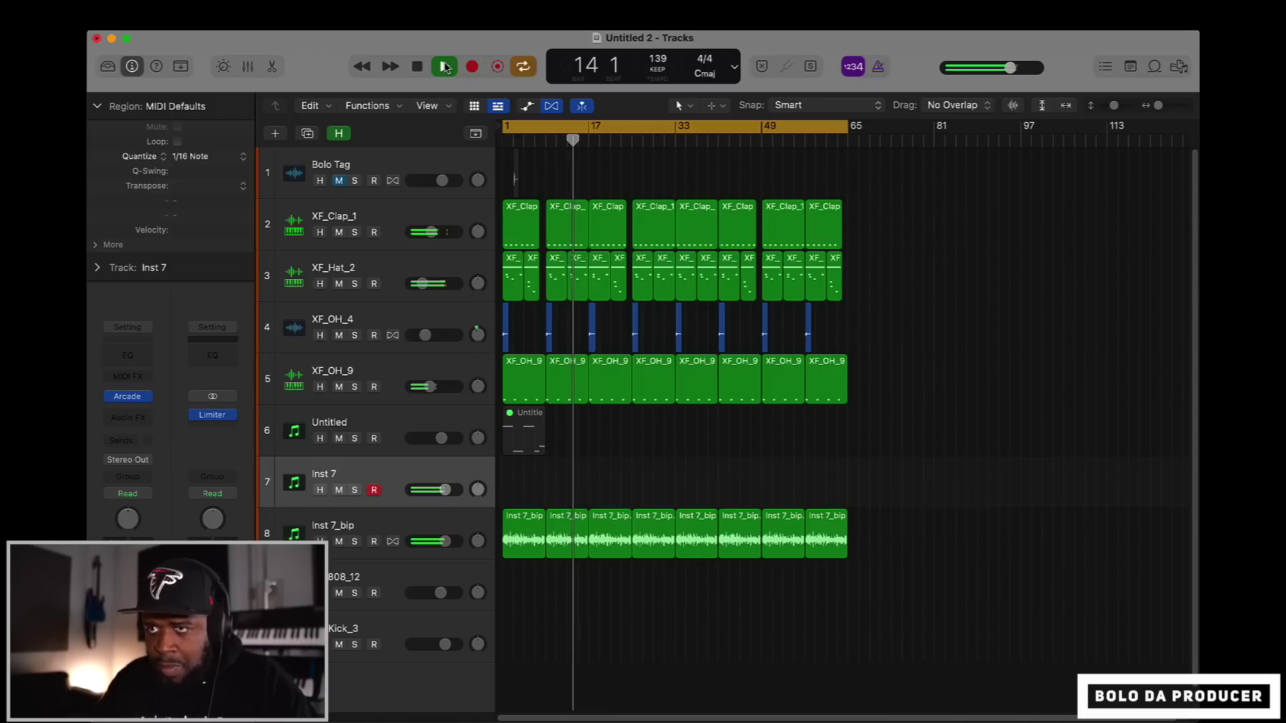
click(416, 66)
click(416, 67)
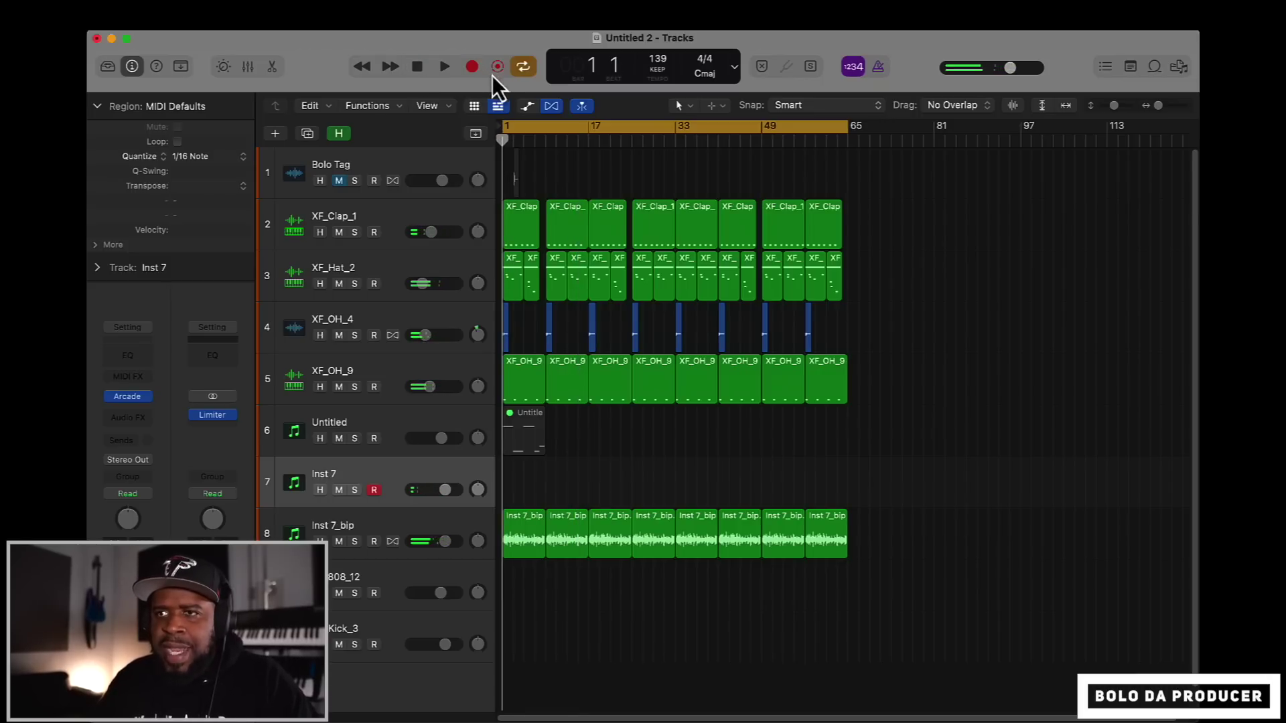
click(472, 67)
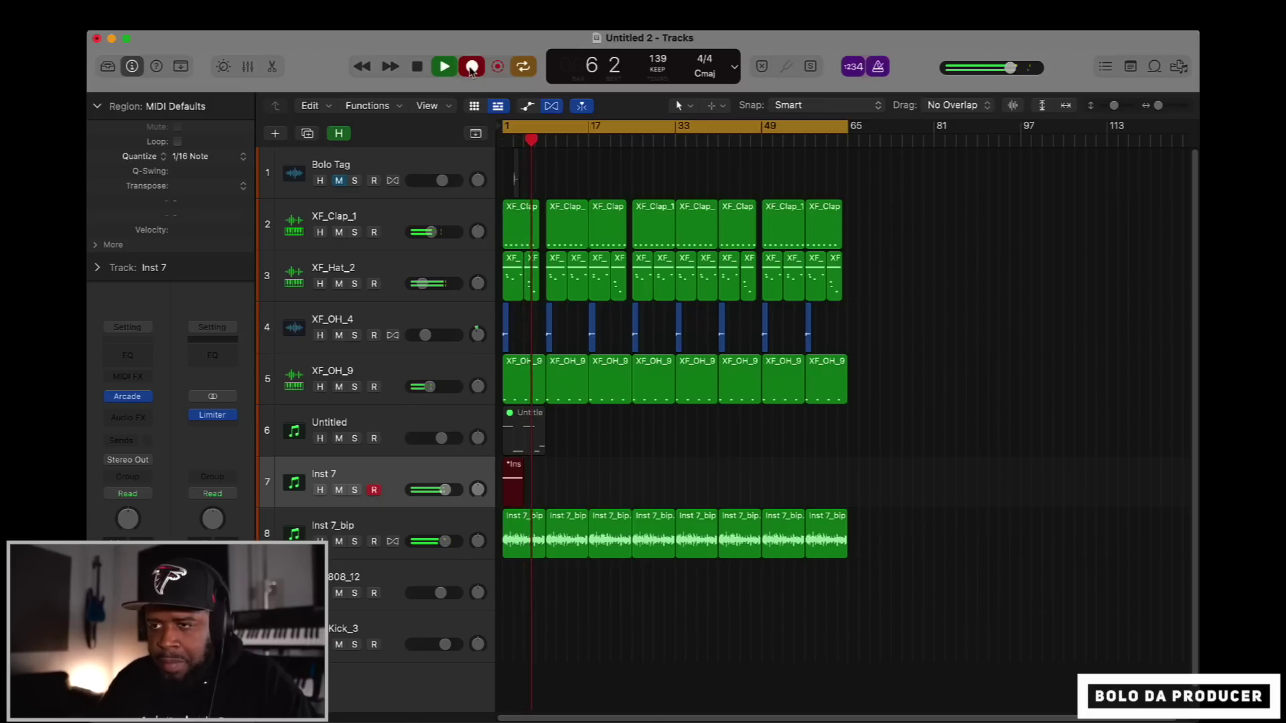
click(416, 67)
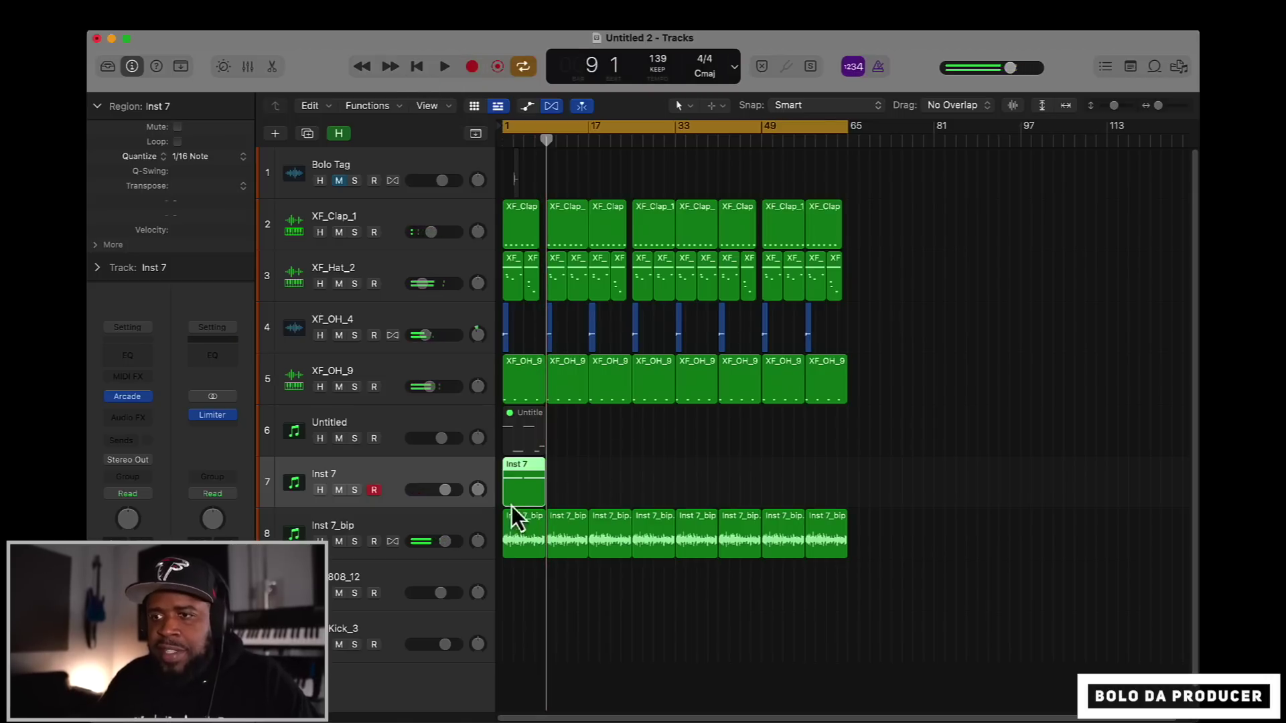
Step: Bounce the second Arcade part in place to a new track and delete its muted MIDI source region
right_click(518, 480)
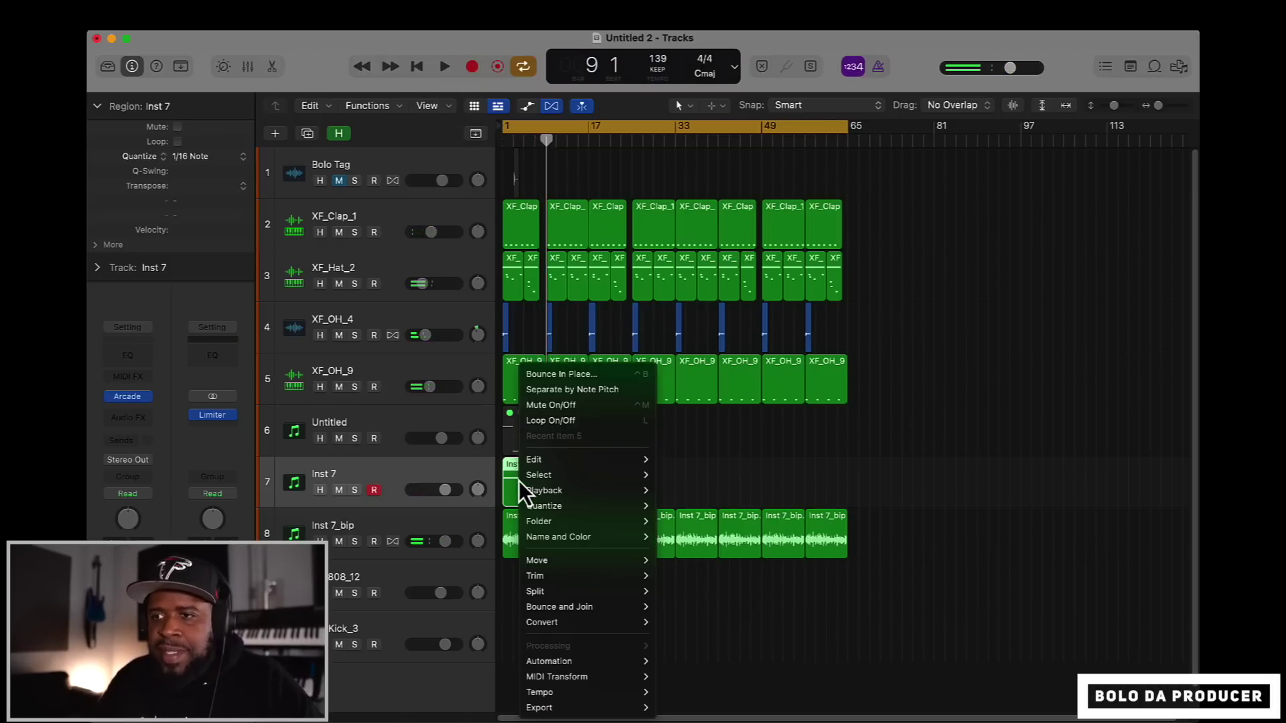
click(568, 378)
click(767, 516)
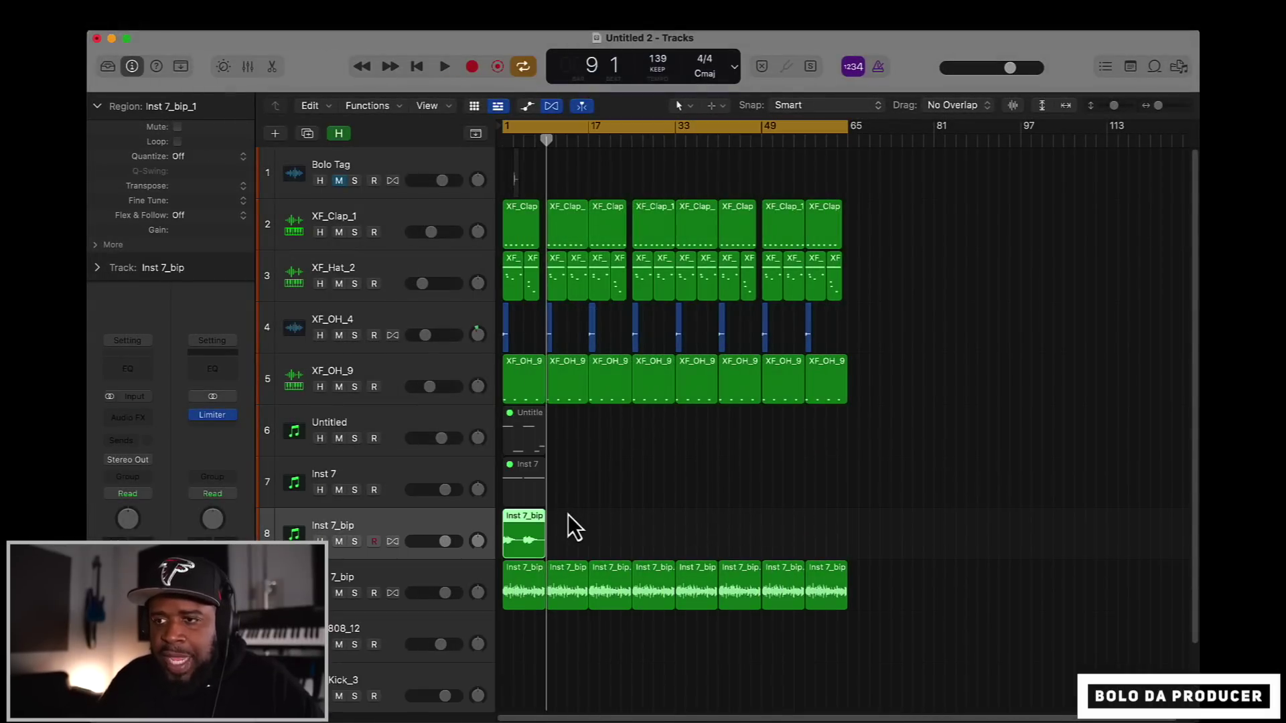
click(532, 496)
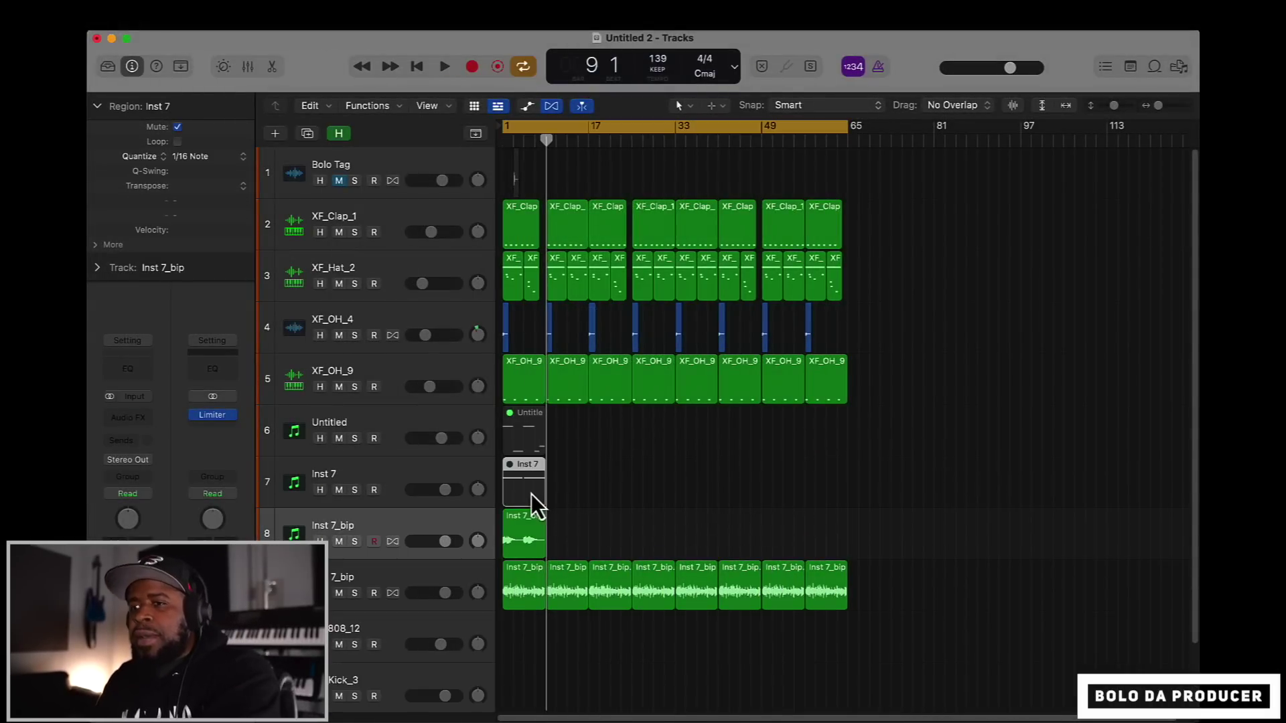
key(Delete)
Step: Repeat the second bounced region seven times to fill the arrangement up to bar 65
click(524, 546)
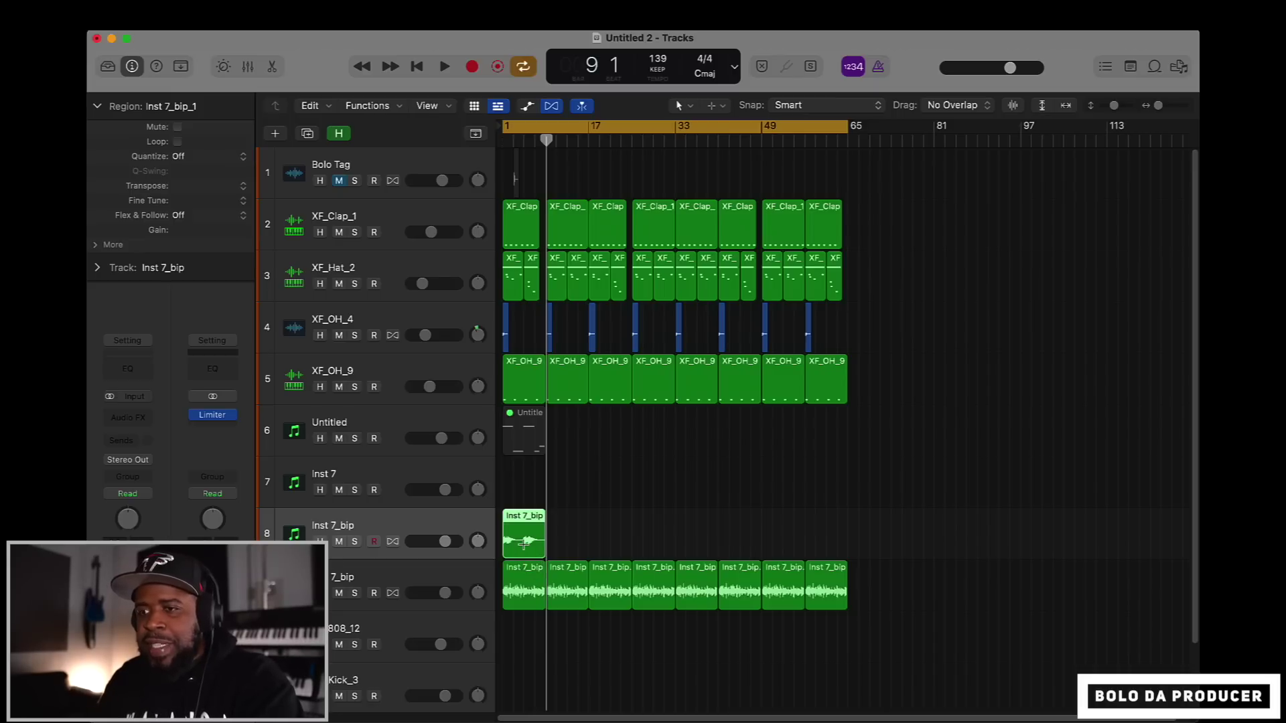
key(super+r)
key(super+r)
key(super+r)
key(super+r)
key(super+r)
key(super+r)
key(super+r)
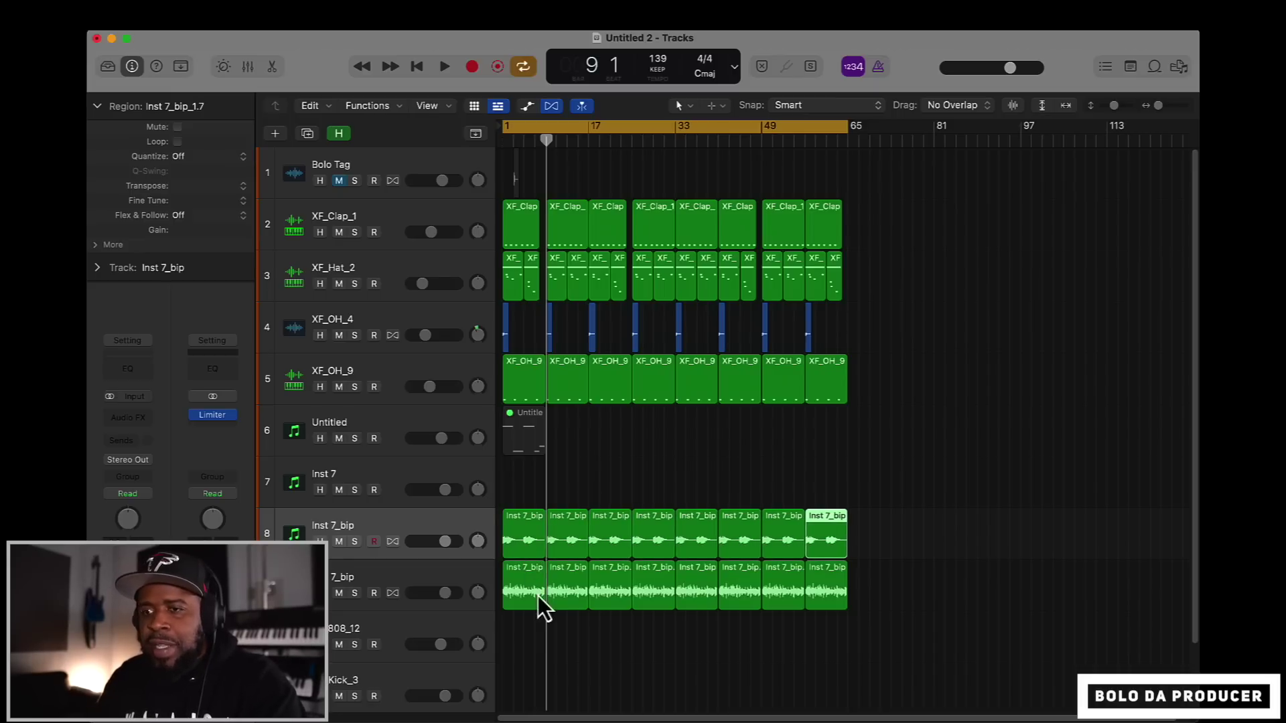
Step: Lower the volume of both bounced melody tracks during playback, setting the first melody's track to about -3.4 dB
key(space)
drag(446, 540, 434, 541)
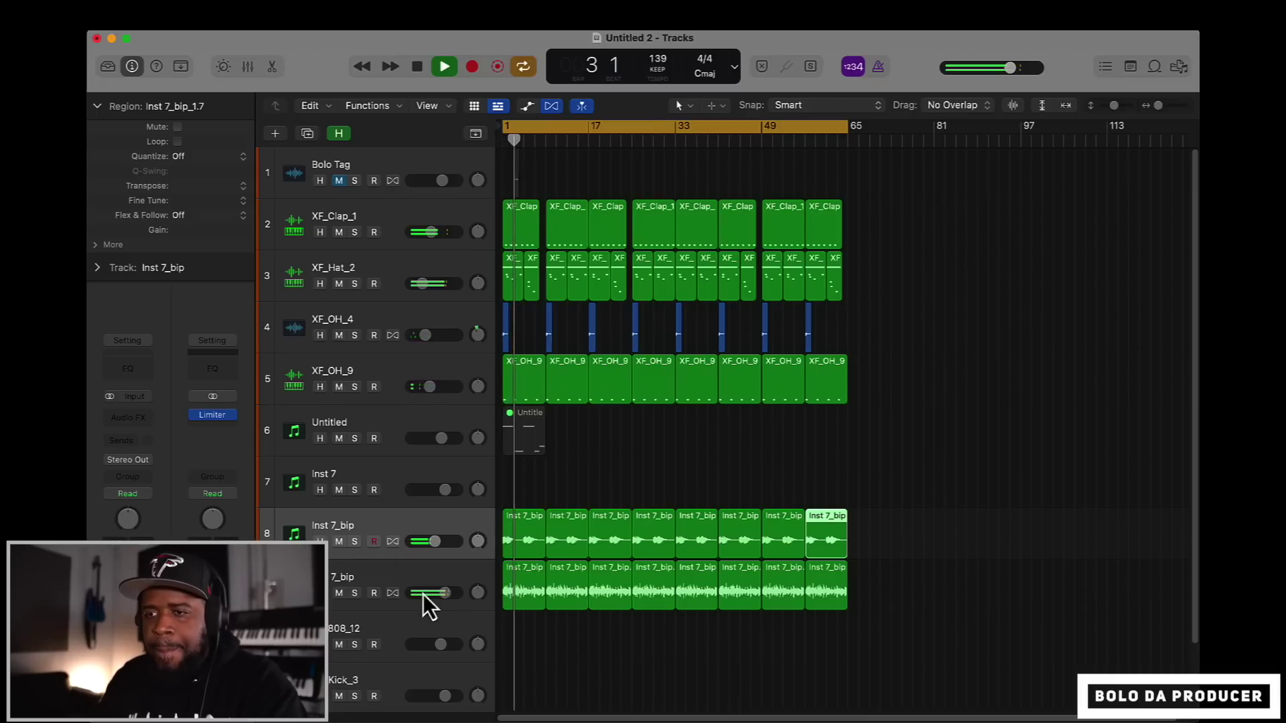
drag(443, 595, 431, 587)
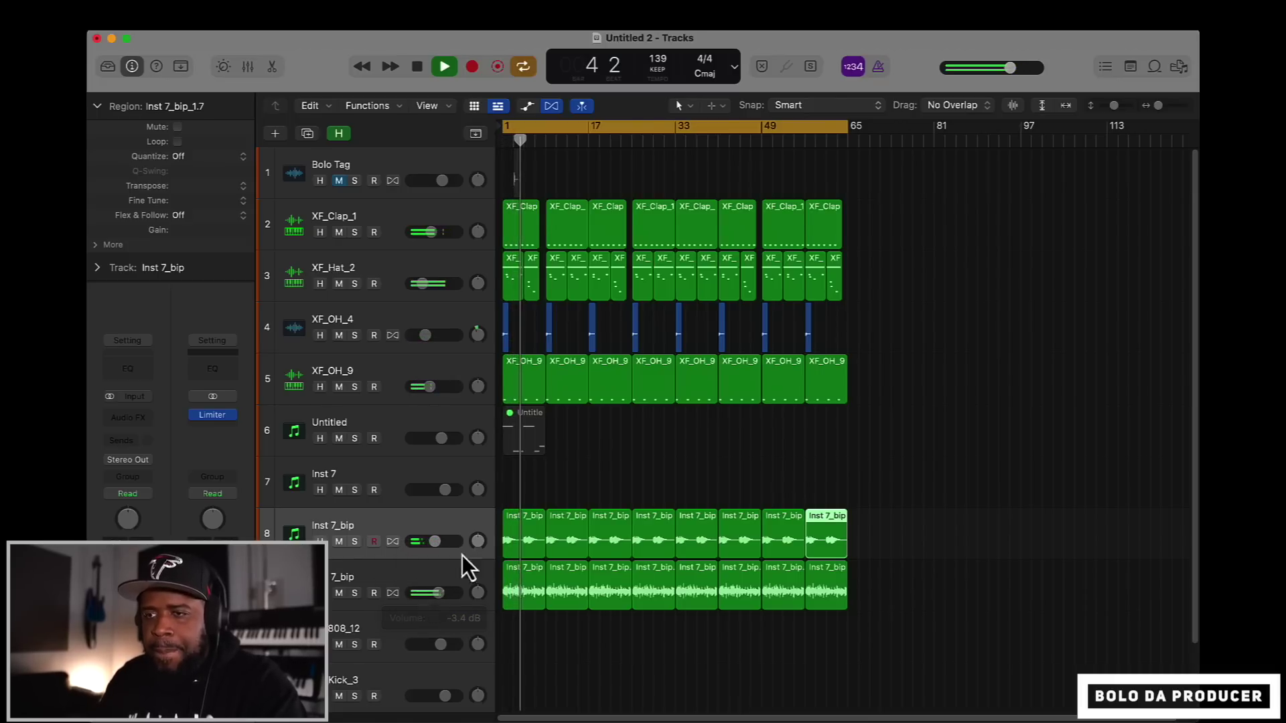
key(space)
Step: Rehearse a third Arcade part on the Inst 7 track and record it from bar 1 for about 8 bars
click(395, 478)
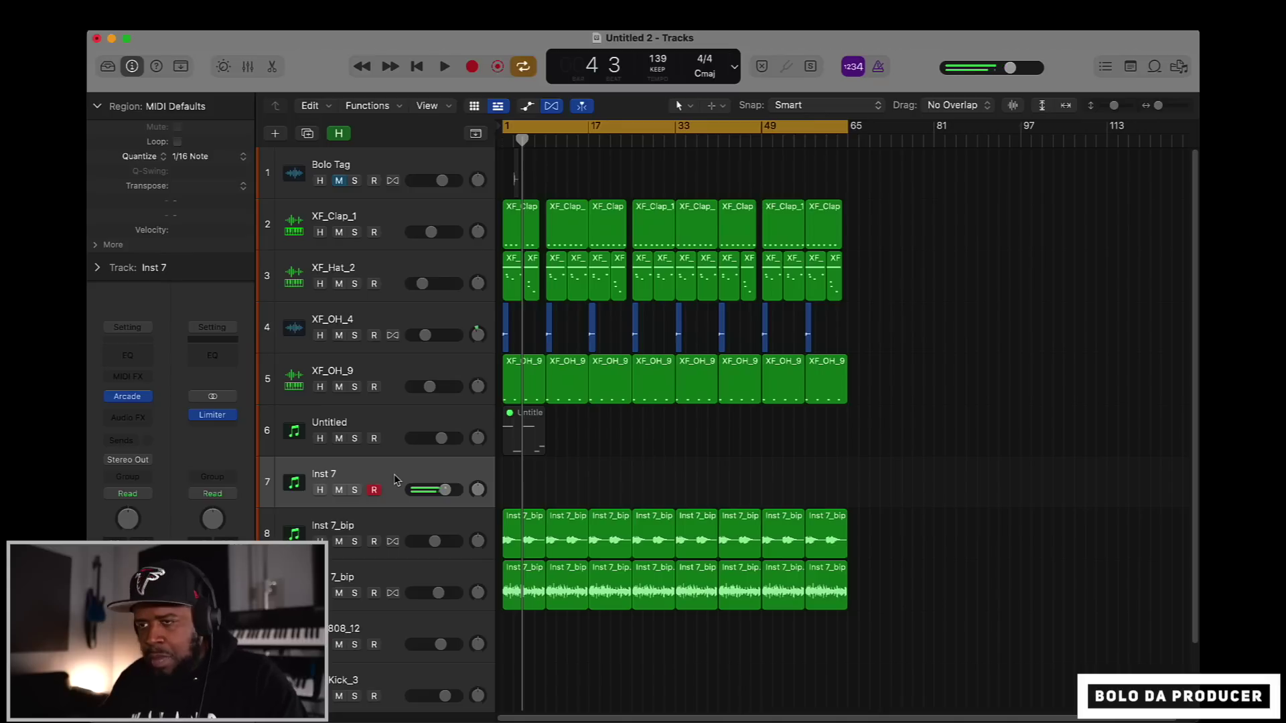
key(space)
key(space)
key(space)
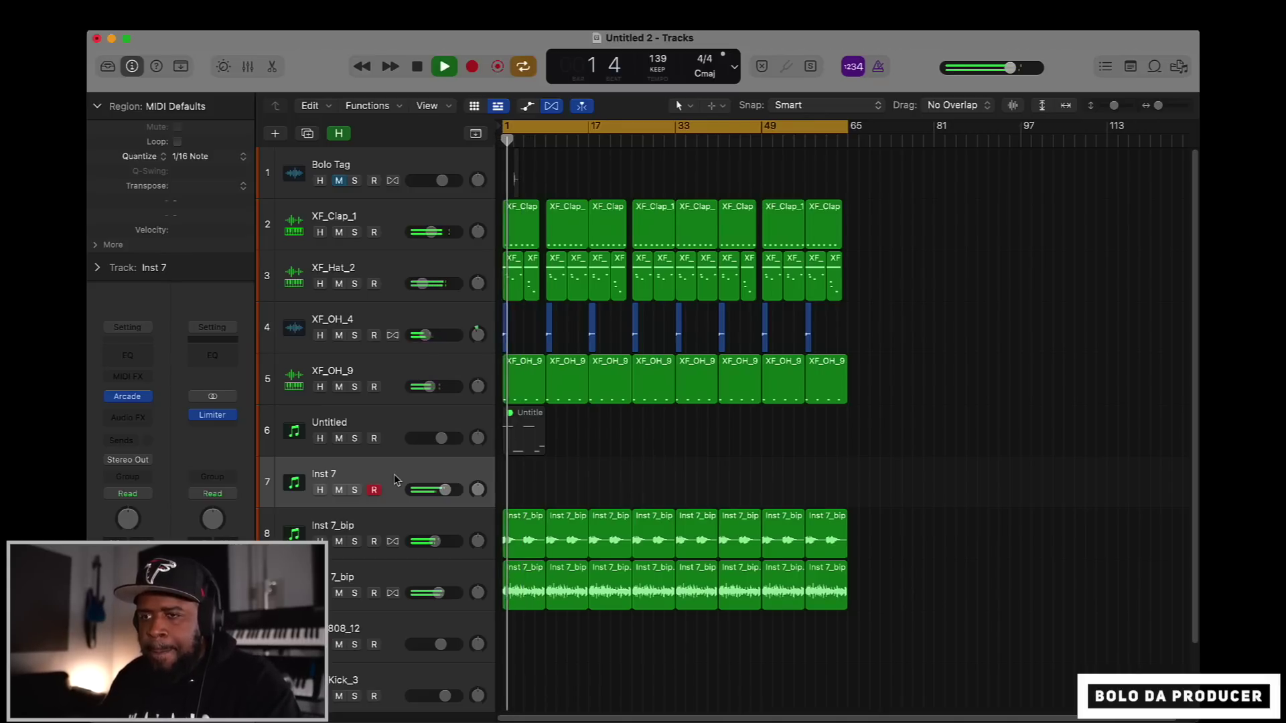
key(space)
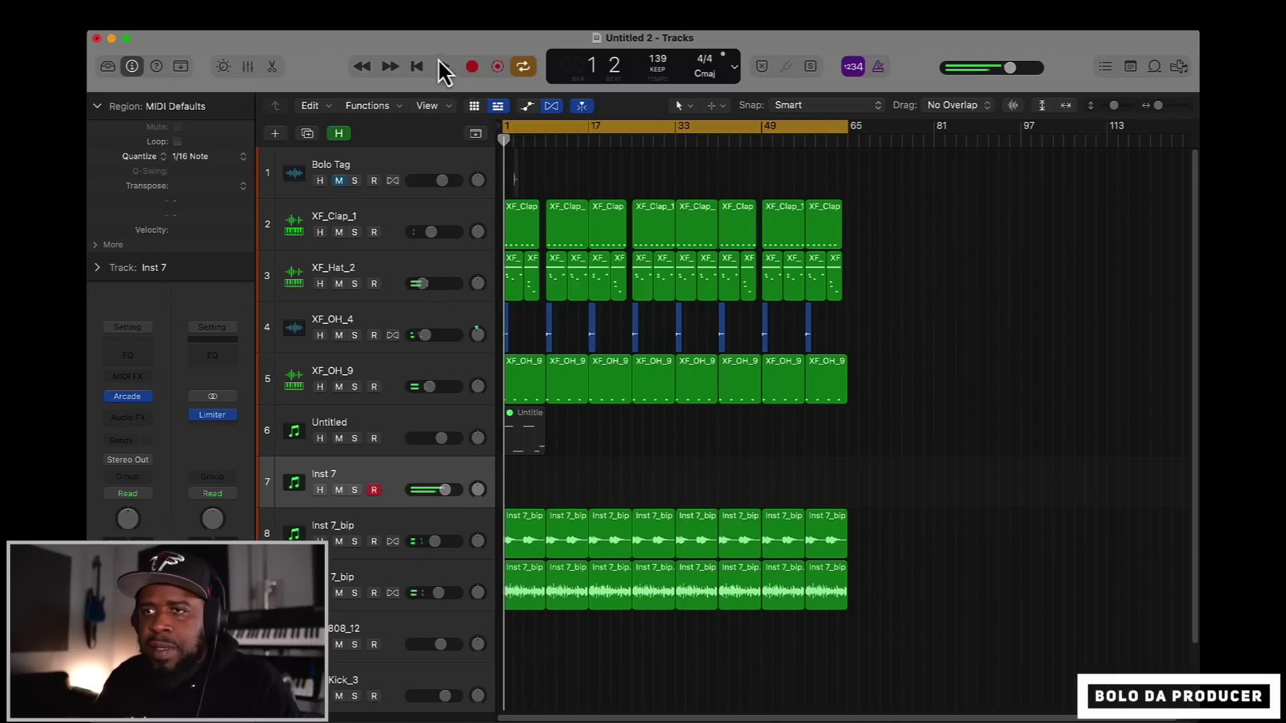
click(418, 67)
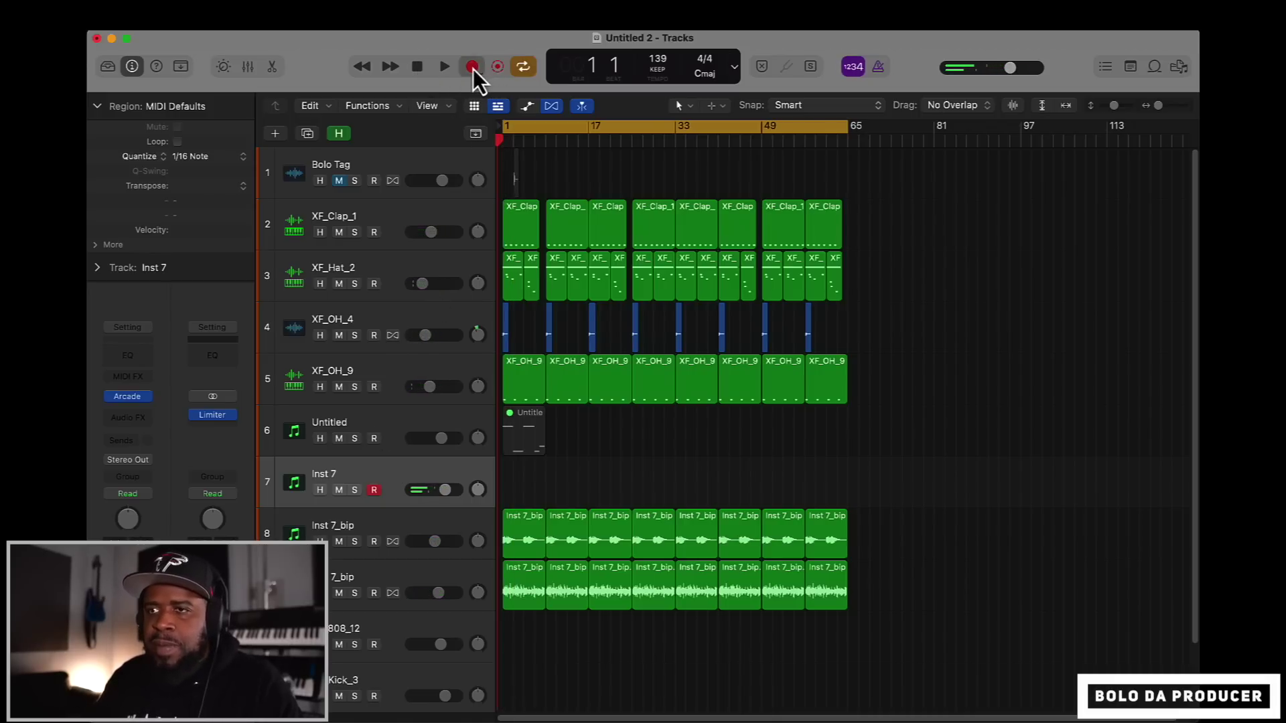
click(473, 69)
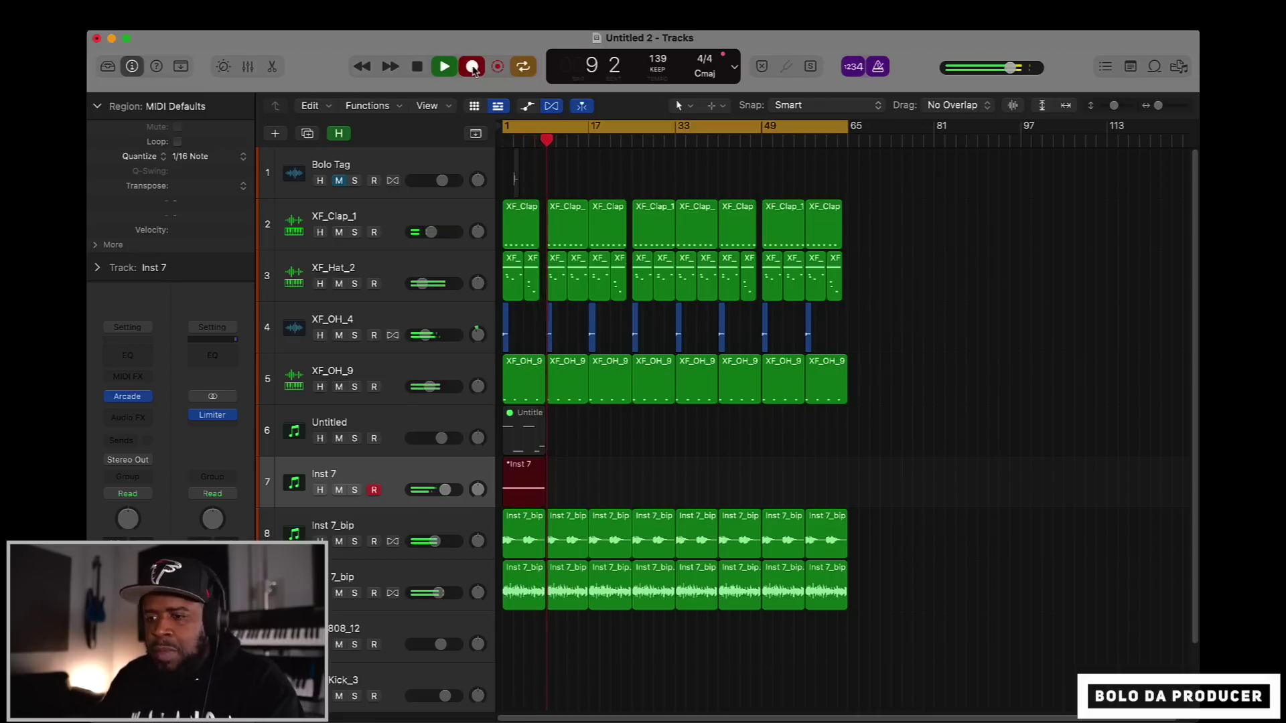
key(space)
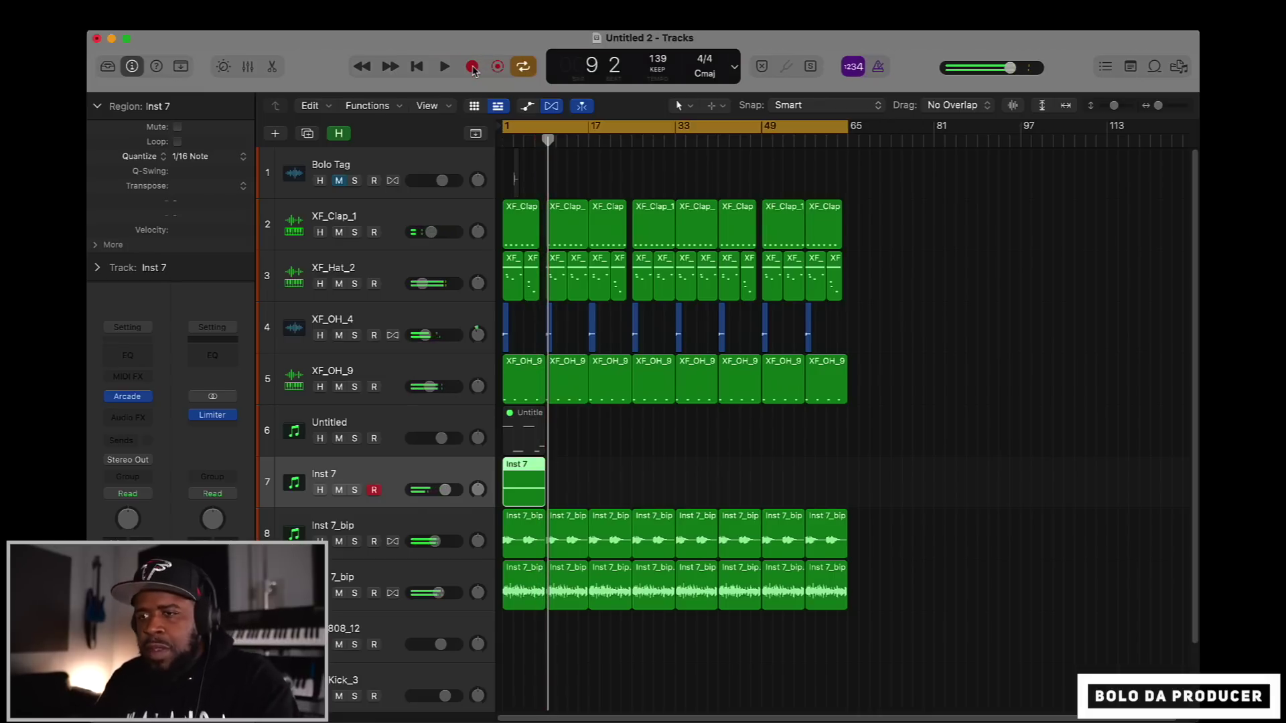
Step: Bounce the third Arcade part in place to a new track and hide the Inst 7 source track
right_click(525, 485)
click(551, 372)
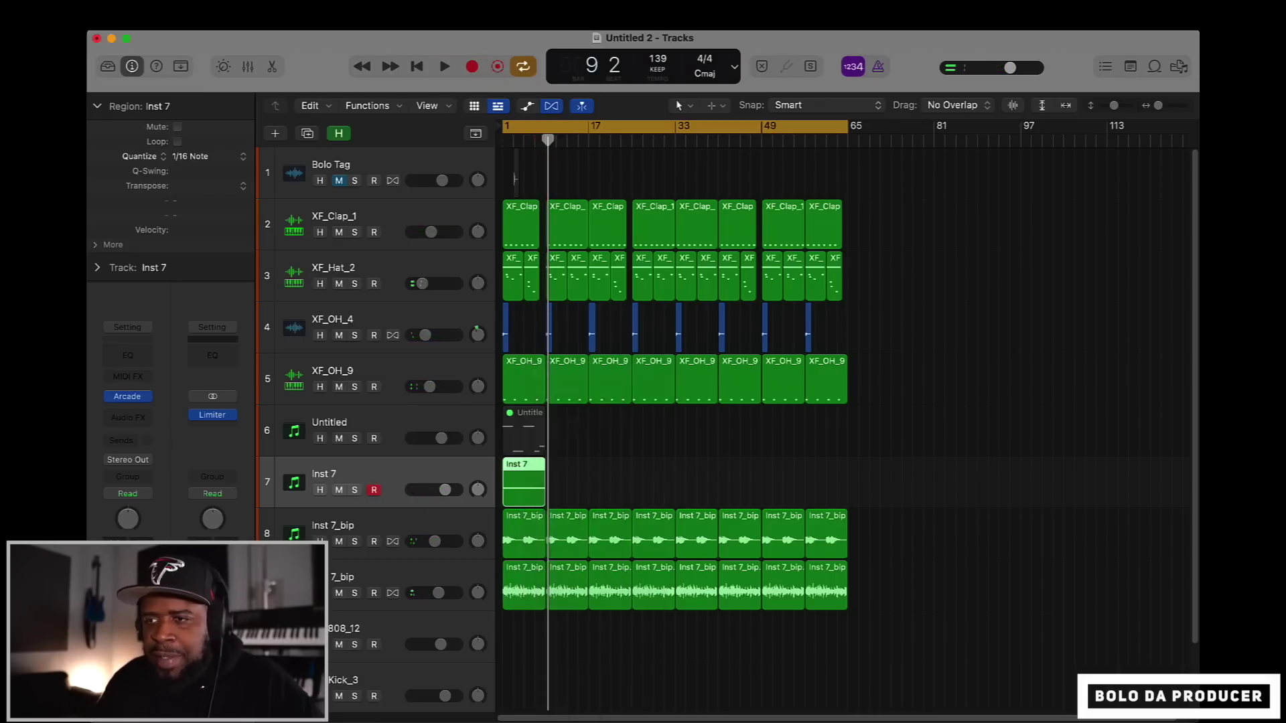
click(759, 514)
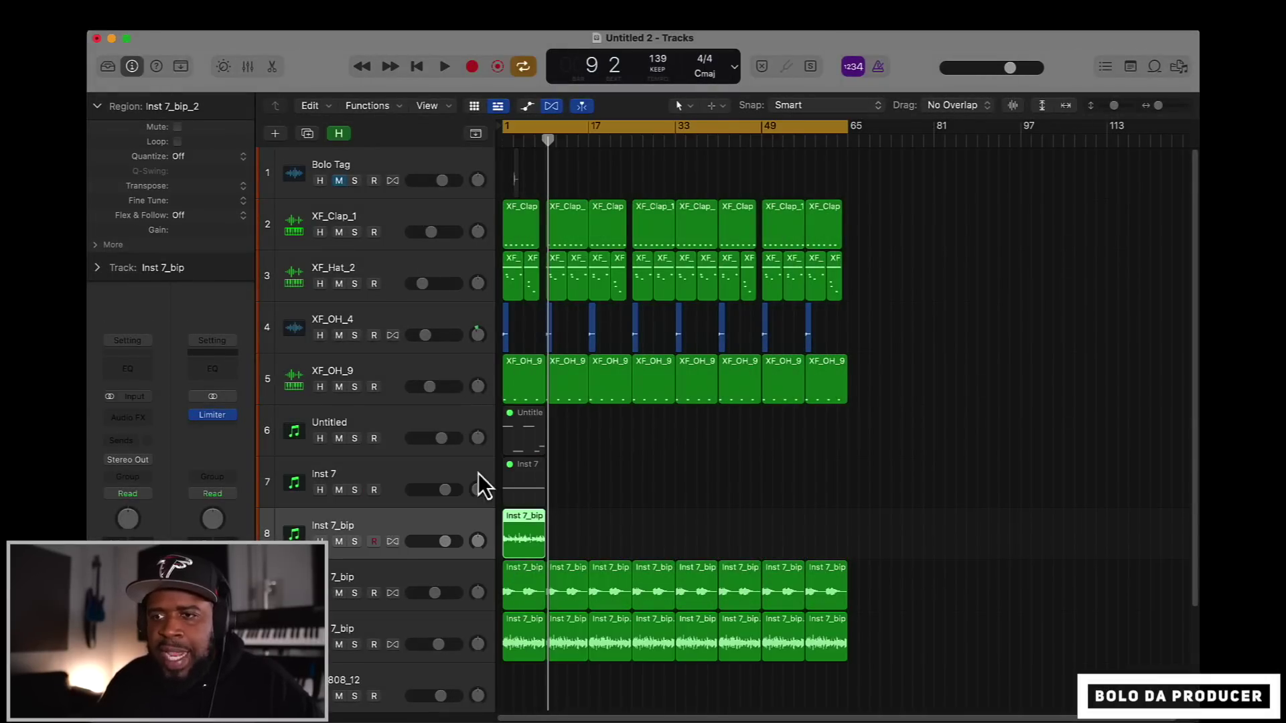
click(379, 470)
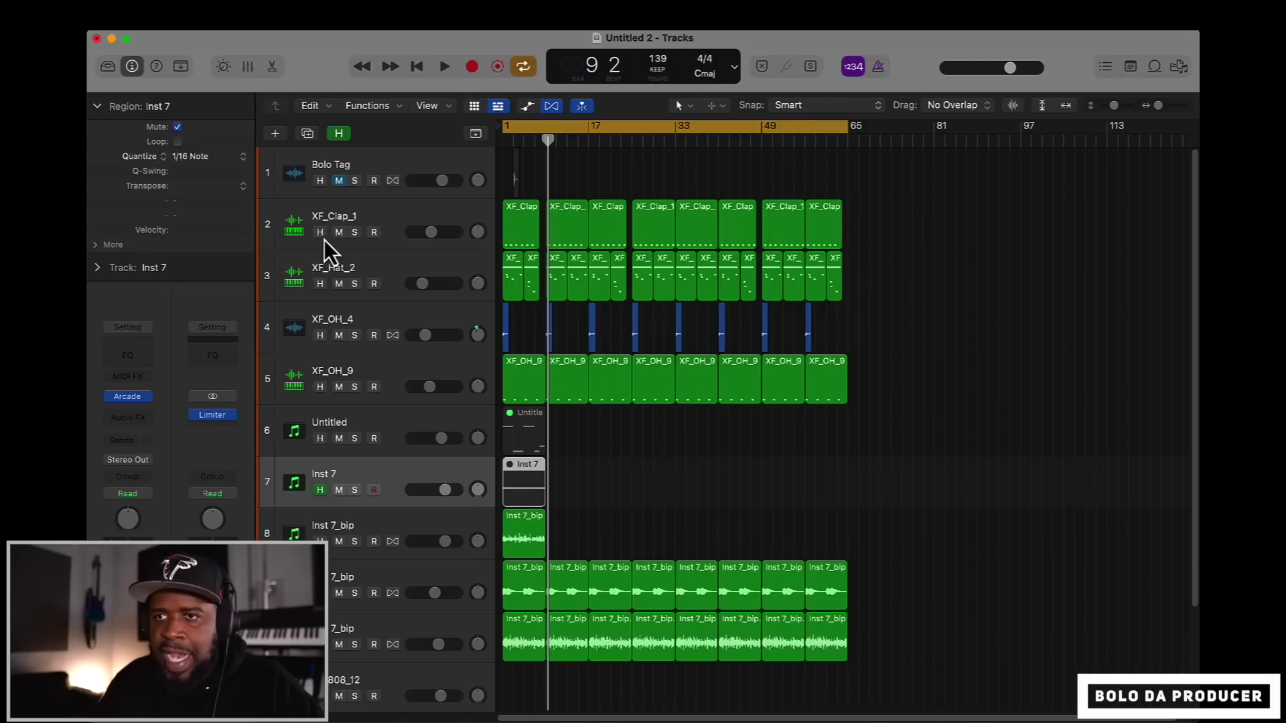
click(344, 135)
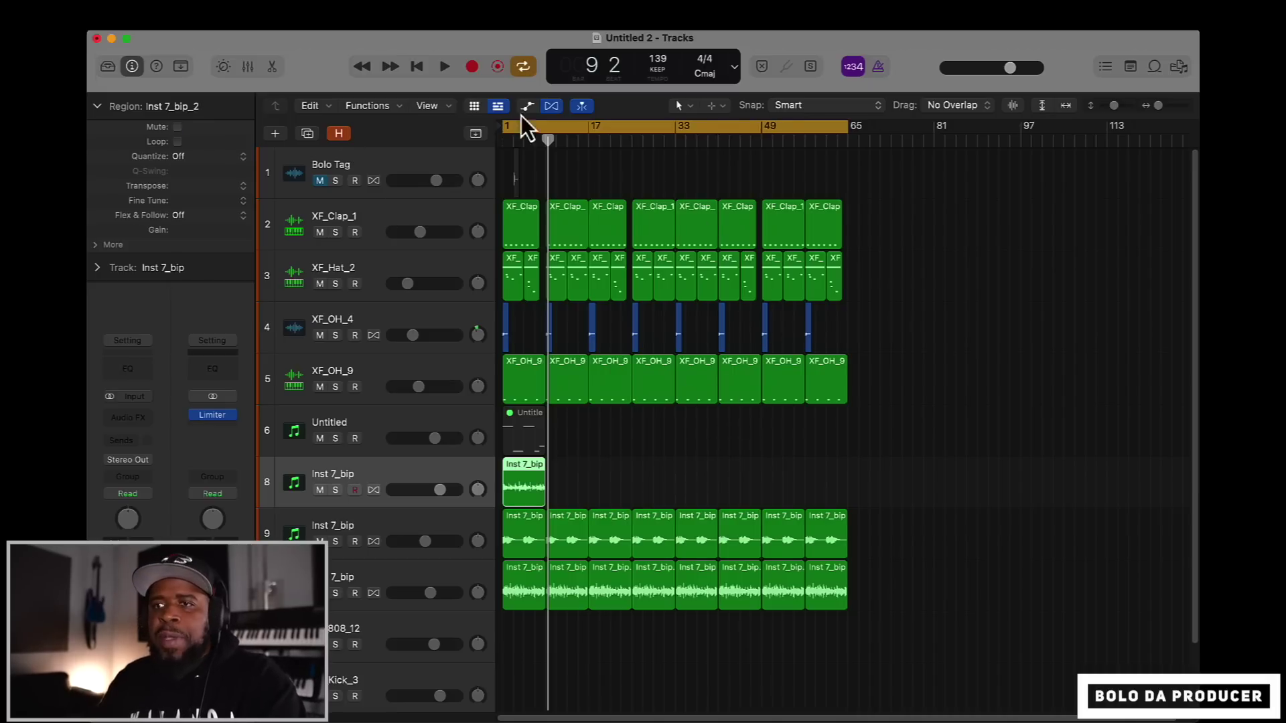
Step: Arrange the third bounced part as two consecutive regions from bar 9 and two more from bar 49
drag(528, 496, 786, 480)
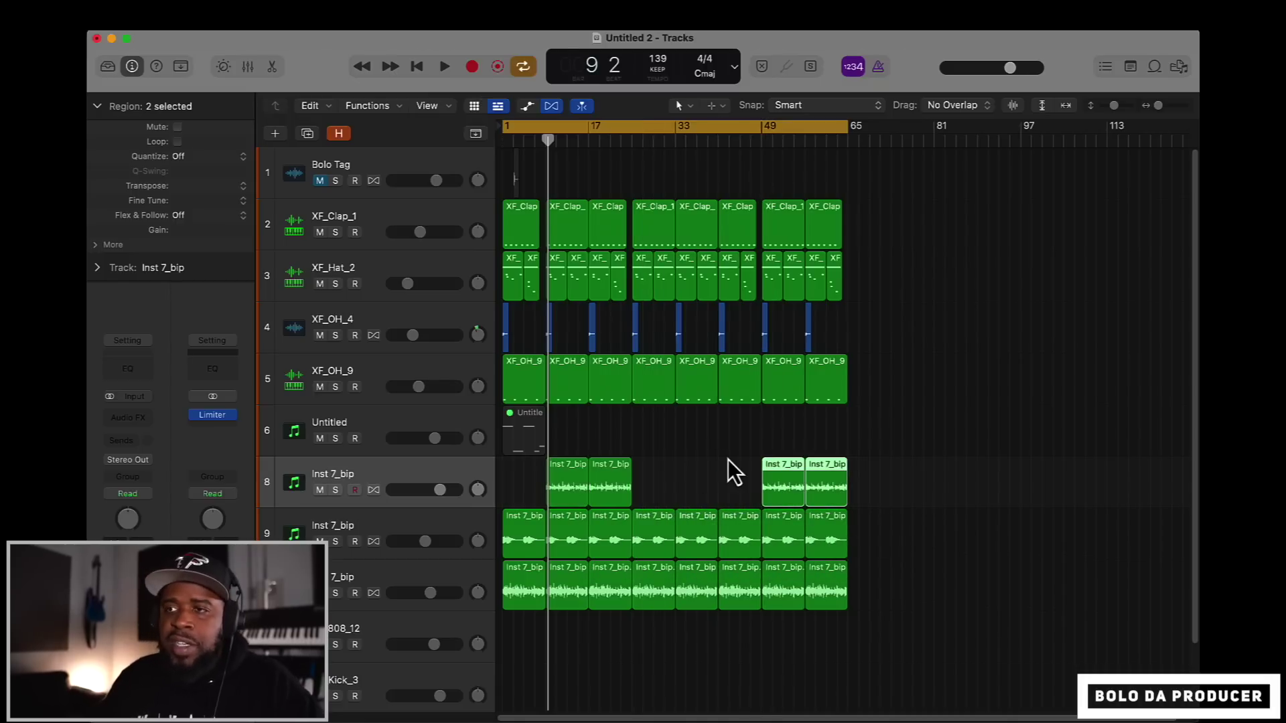
Step: Play the arrangement from bar 1 and lower the volume of the track 9 melody bounce to about -9.2 dB
click(418, 67)
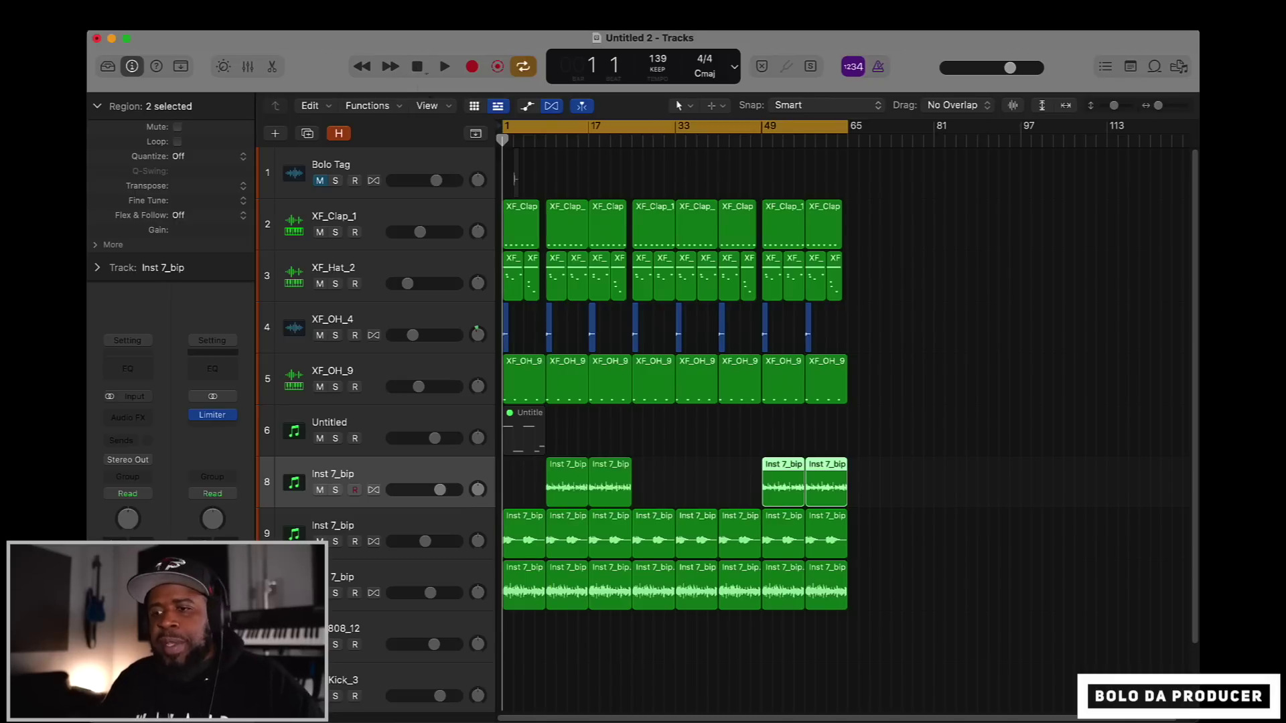
click(445, 66)
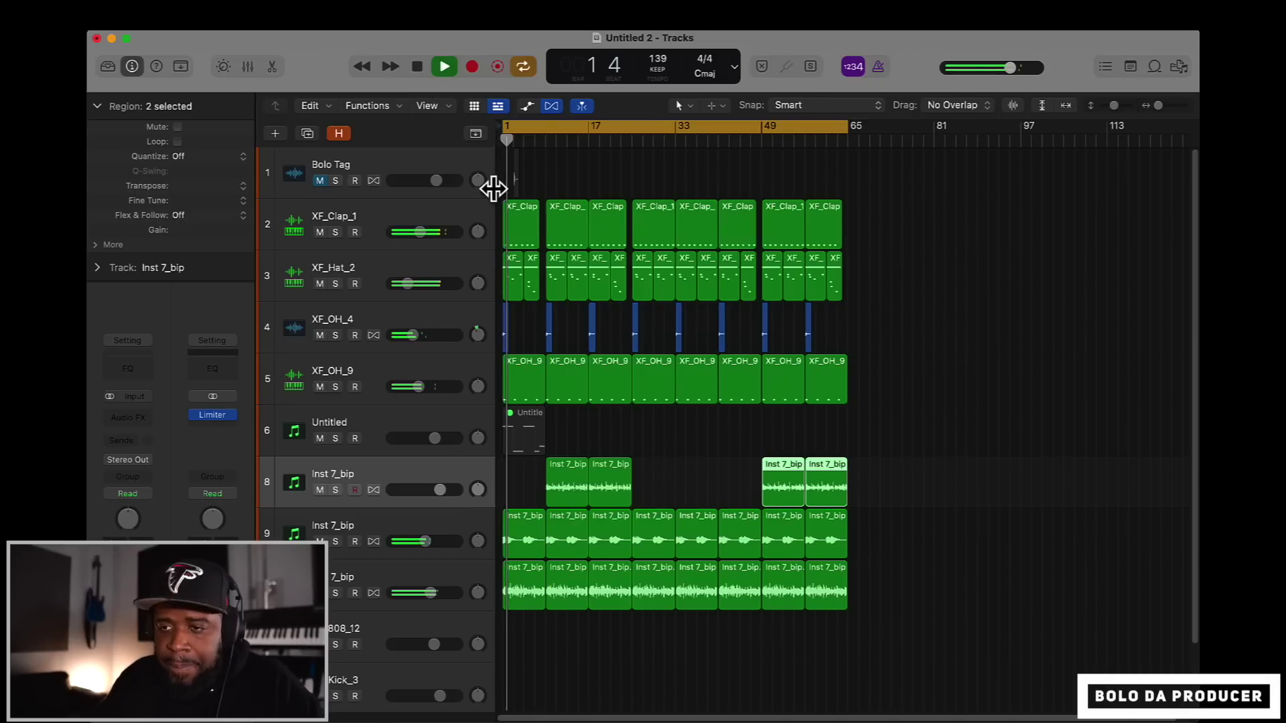
drag(420, 541, 413, 542)
Step: Delete the track 9 melody regions at bar 1 and bar 25 during playback, and stop the transport
click(520, 551)
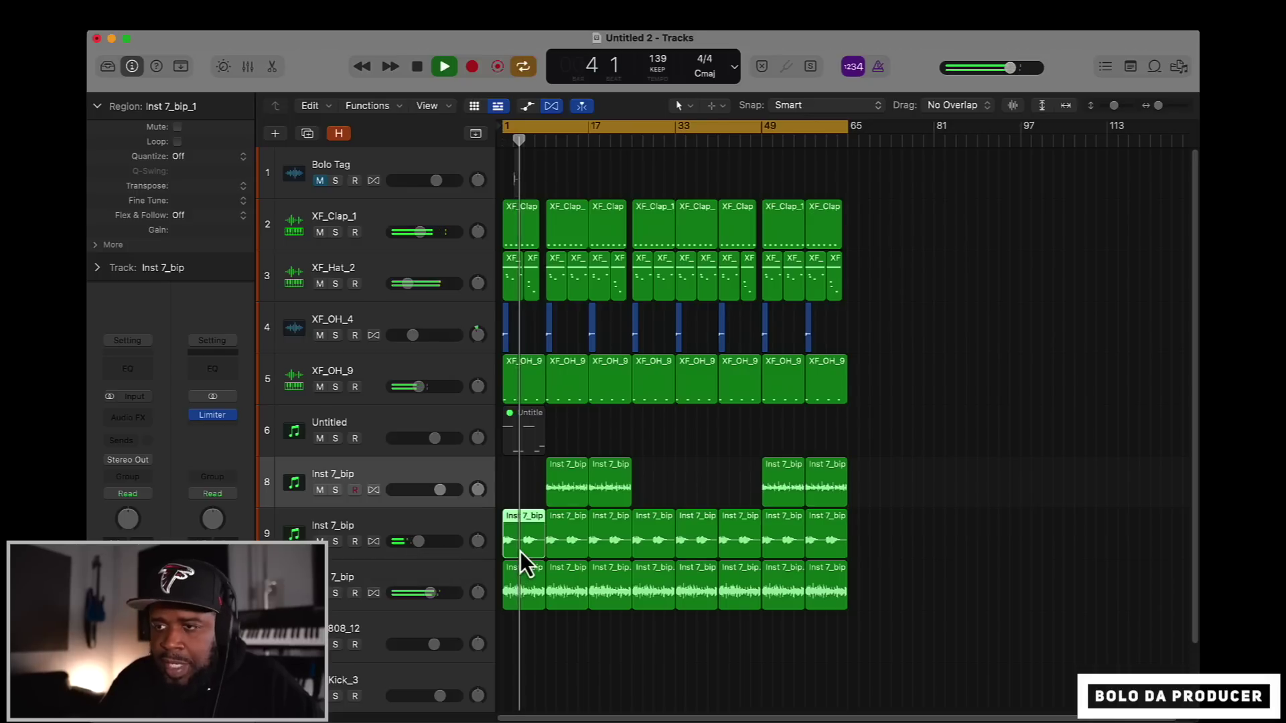
key(Delete)
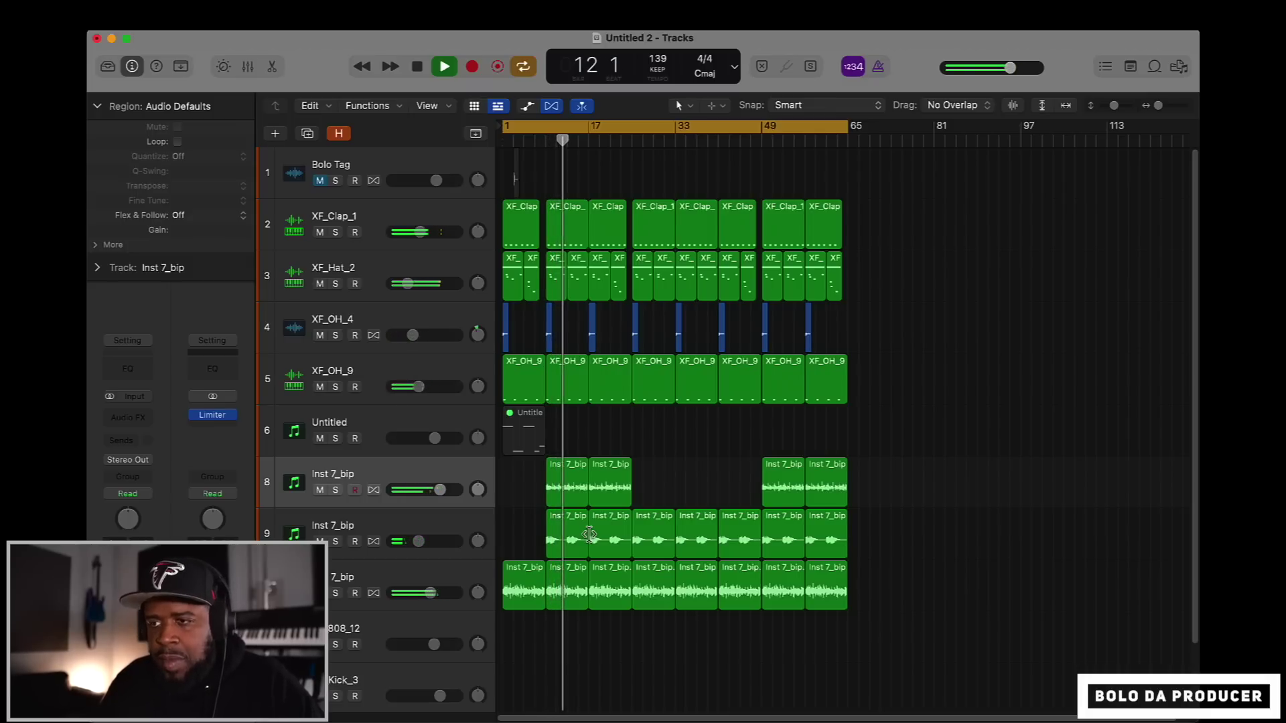
click(657, 548)
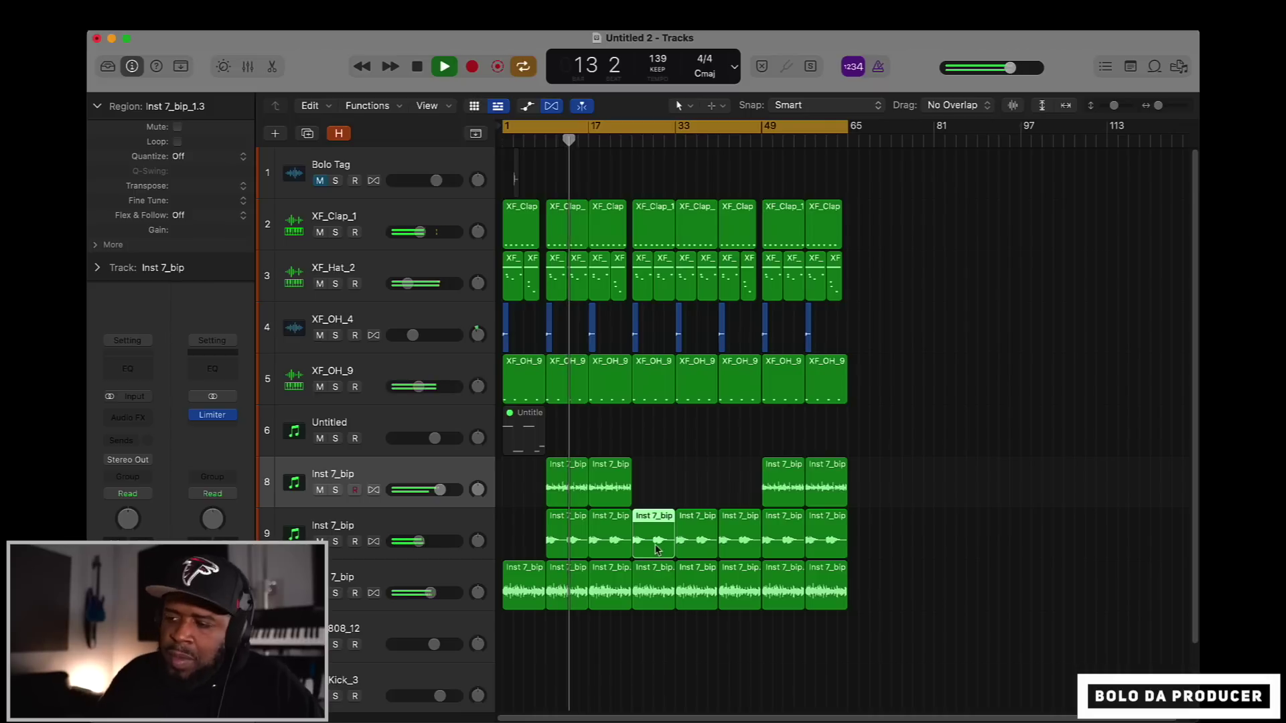
key(Delete)
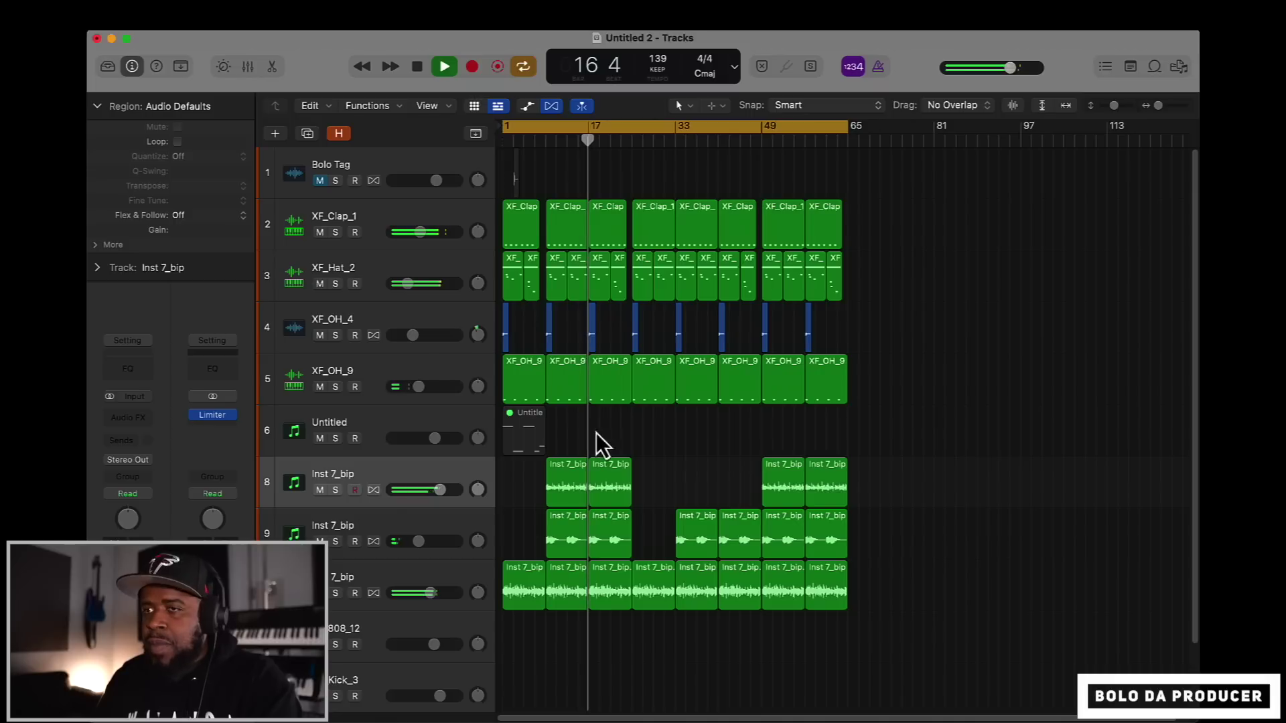
key(space)
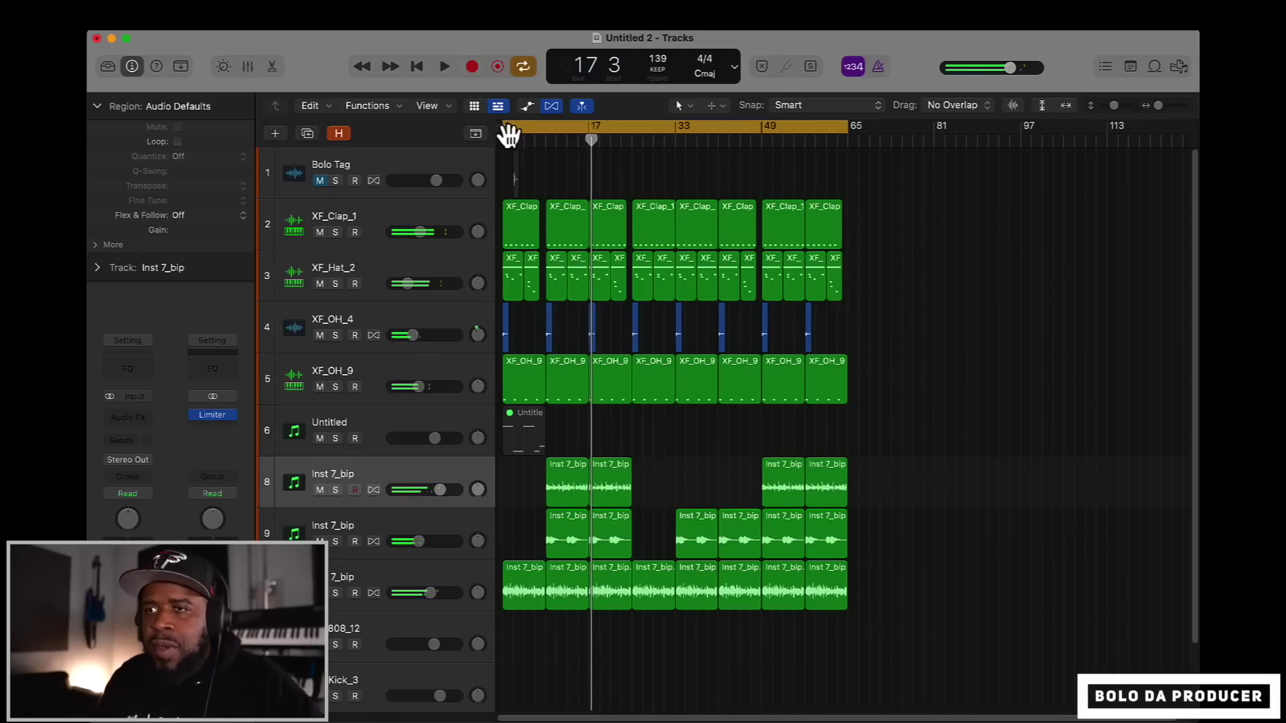
Step: Set the cycle range to bars 9 through 25 and rehearse a bass pattern on the XF_808_12 track
drag(504, 130, 546, 131)
drag(845, 131, 633, 135)
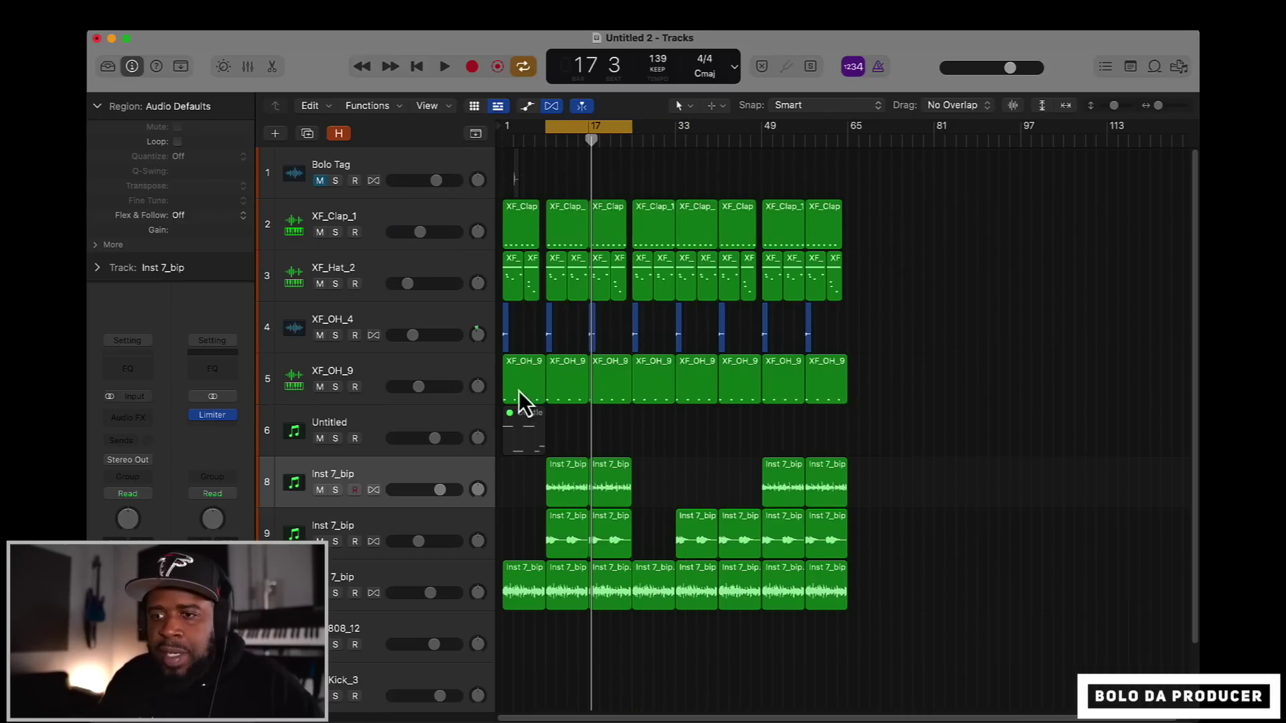
click(375, 631)
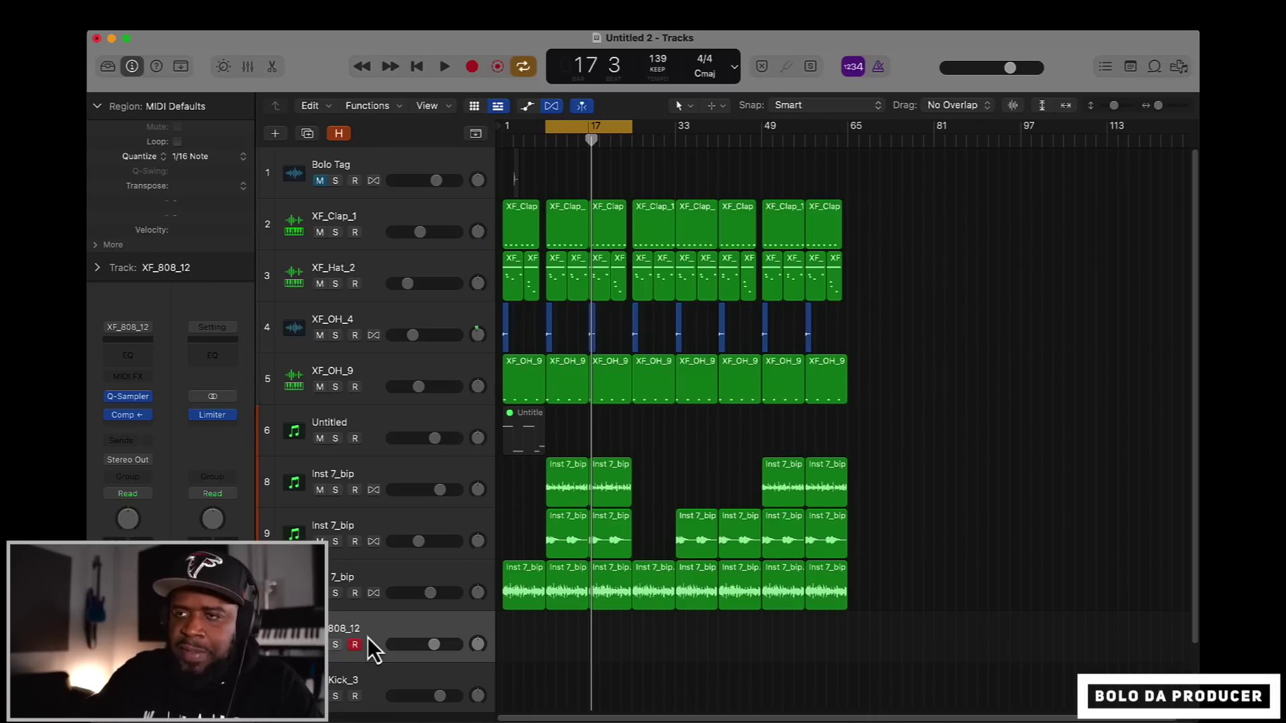
key(space)
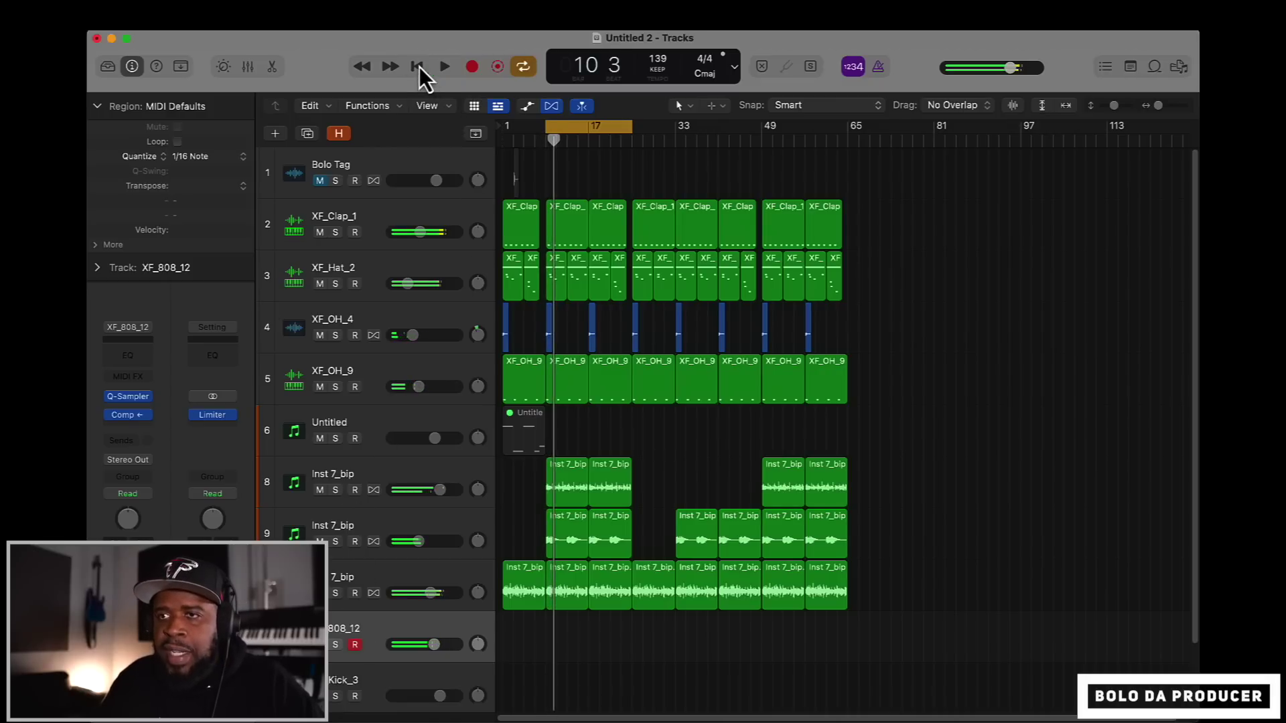
Step: Record the 808 pattern on the XF_808_12 track from bar 9 to bar 25
click(419, 66)
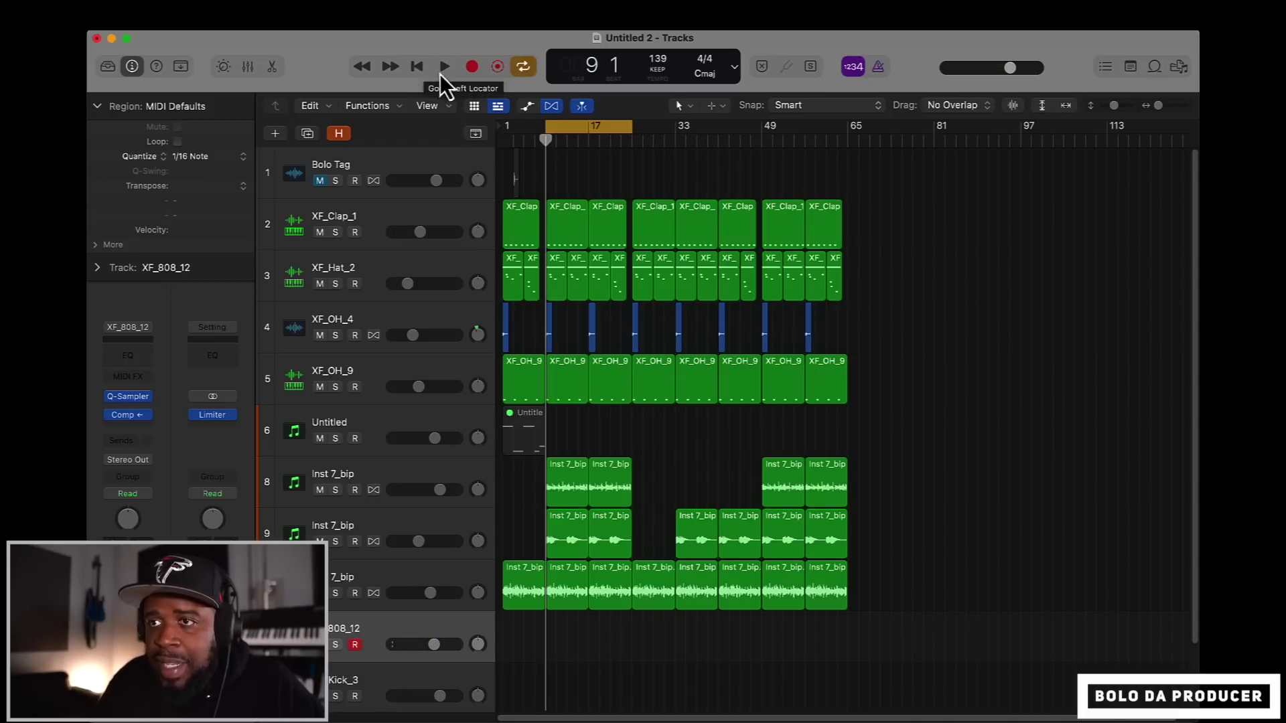
click(473, 69)
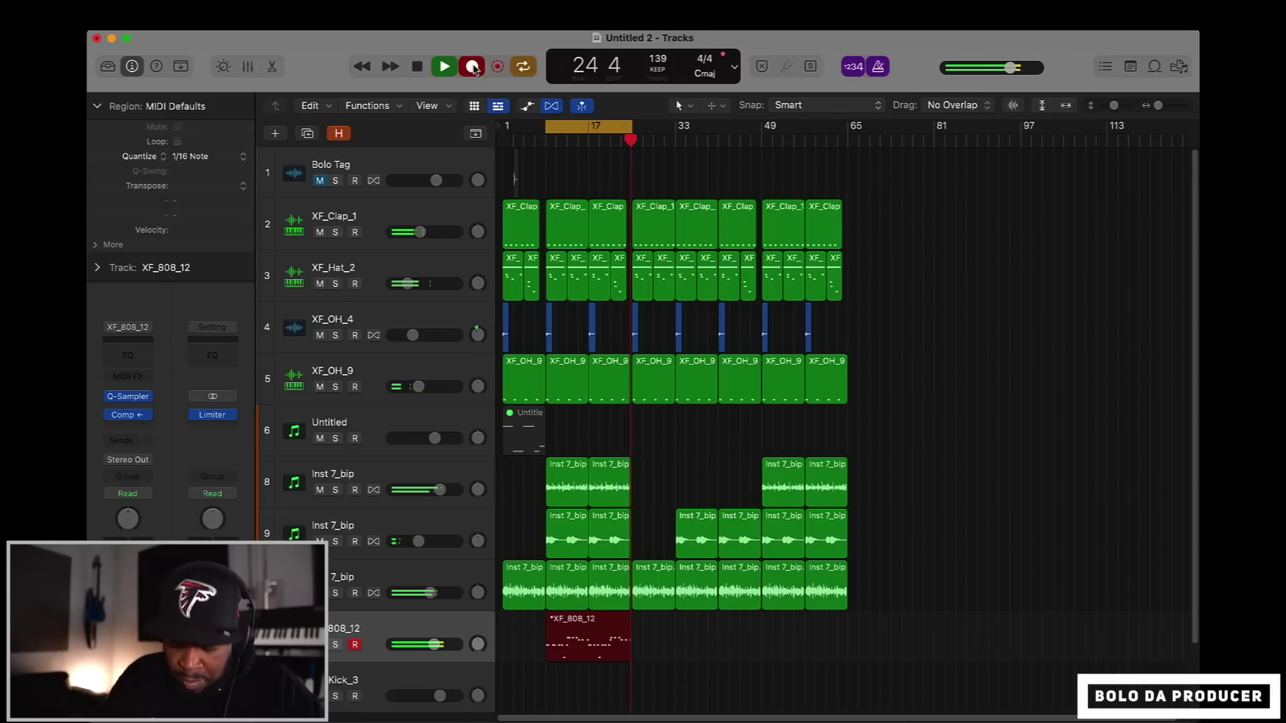
click(473, 66)
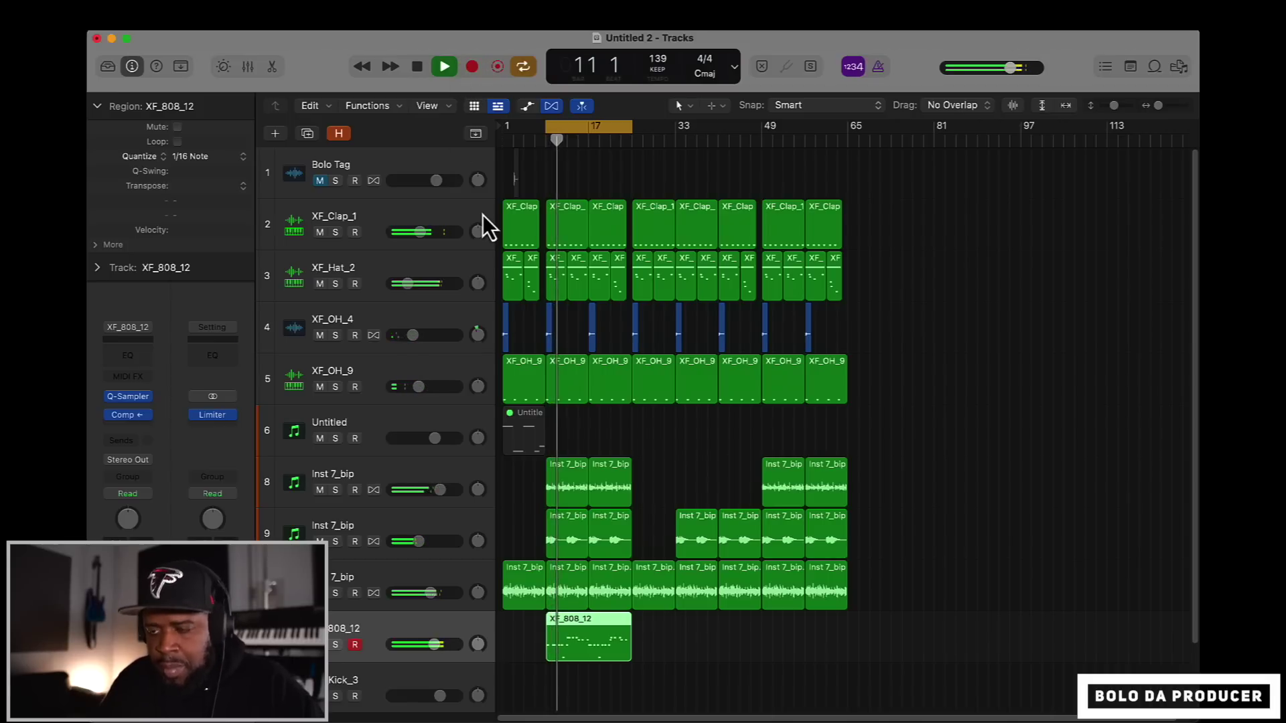
key(space)
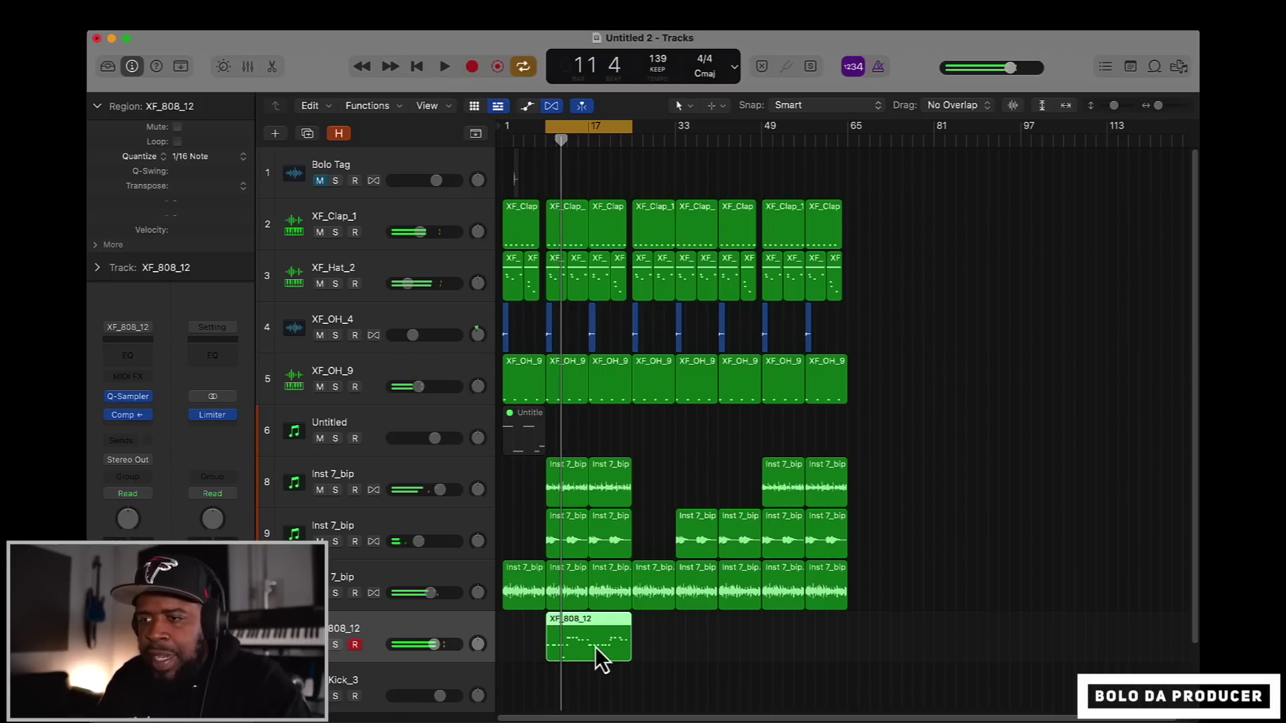
Step: Trim the note ends of all notes in the recorded 808 region with Force Legato
double_click(598, 653)
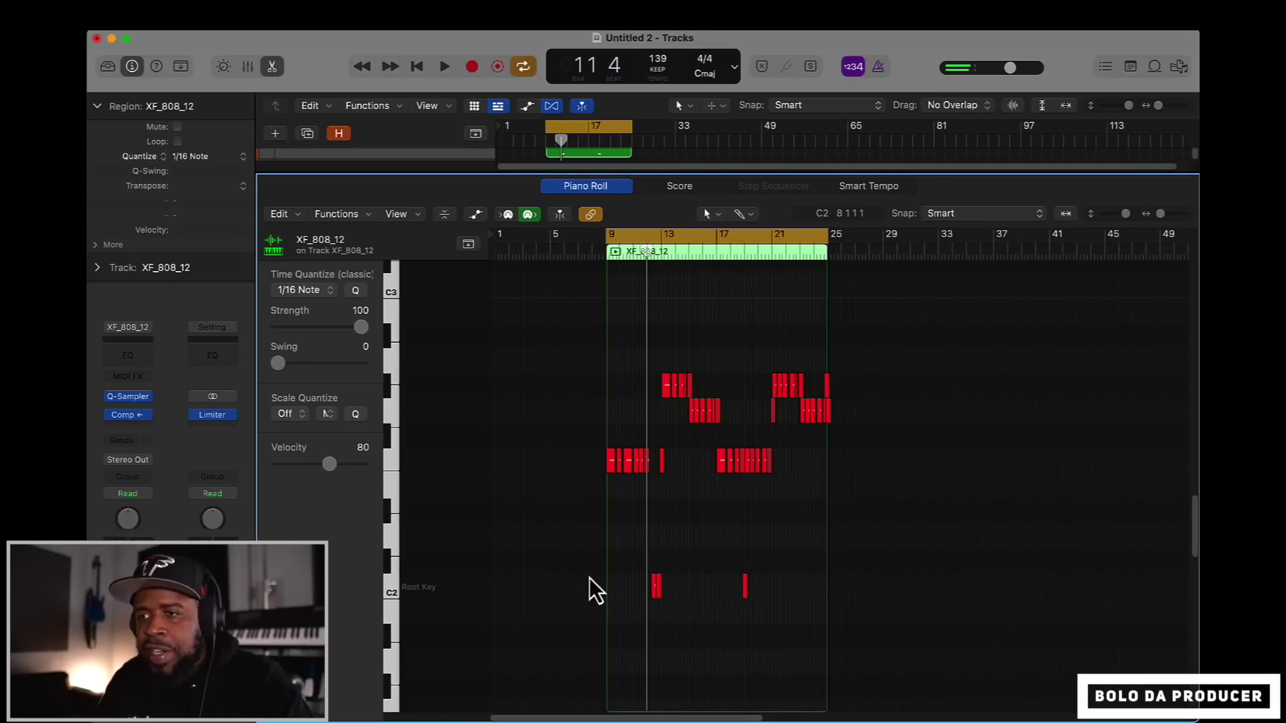
key(super+a)
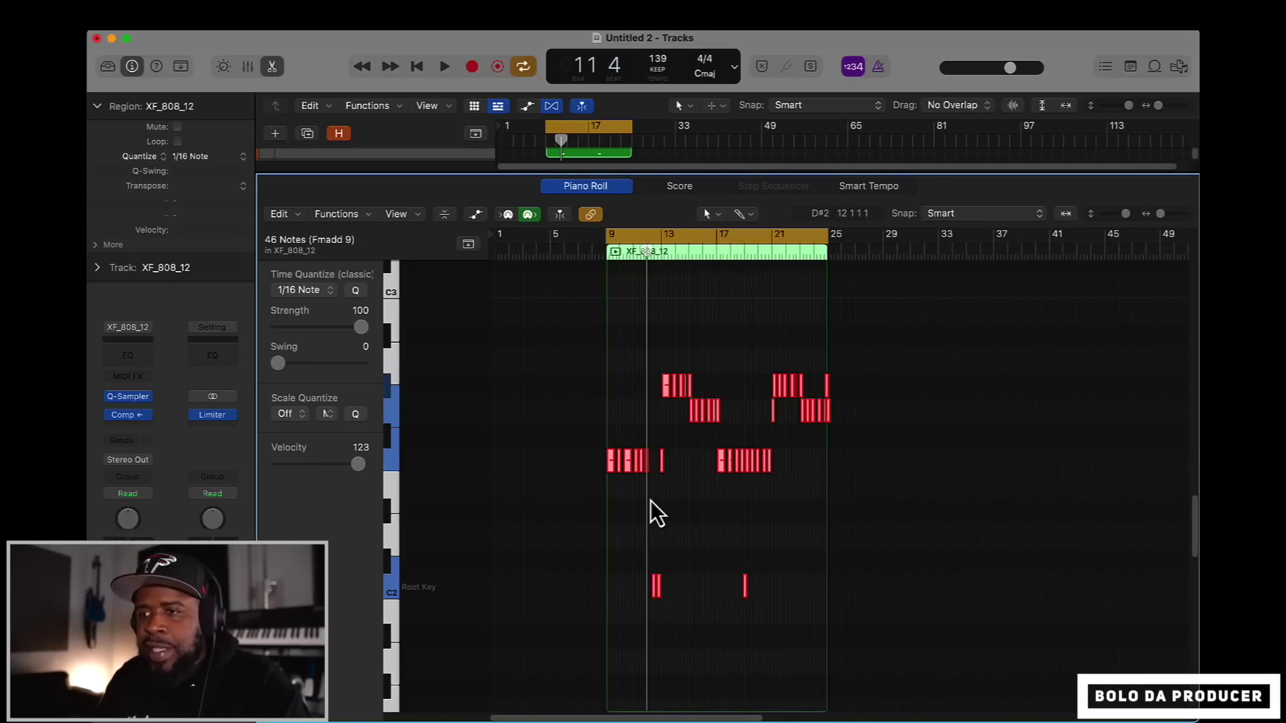
right_click(626, 476)
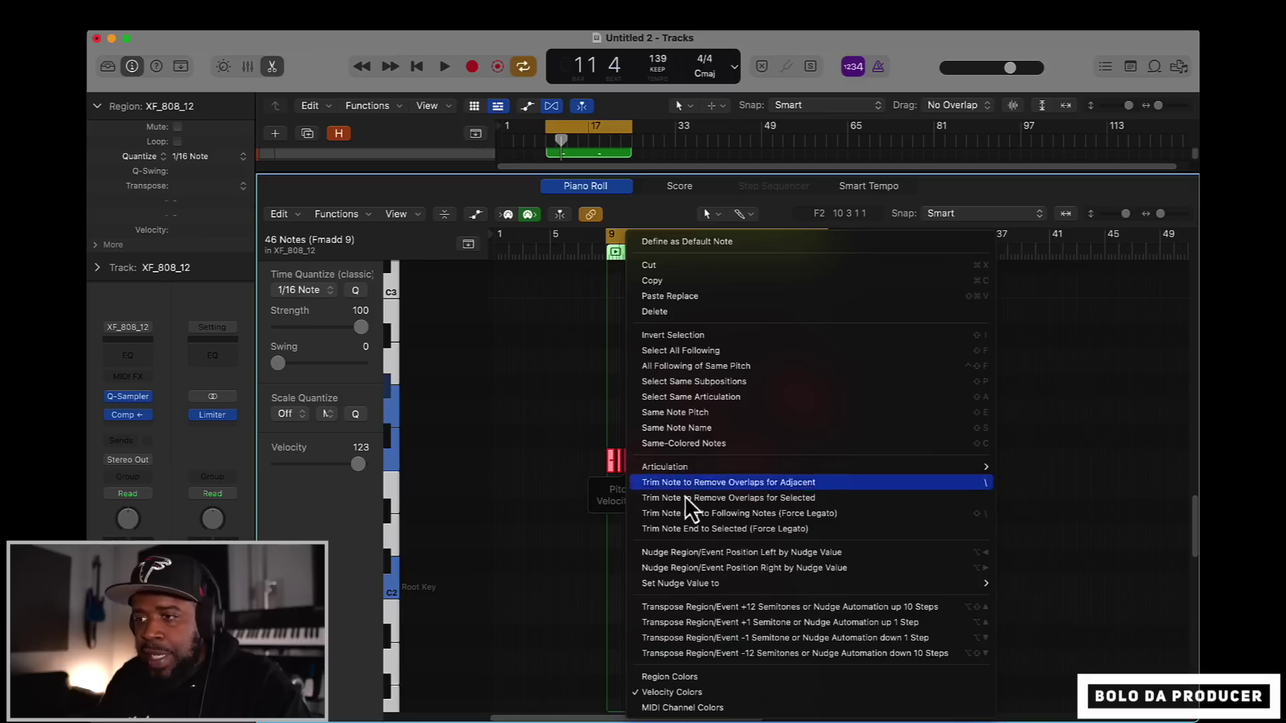
click(764, 528)
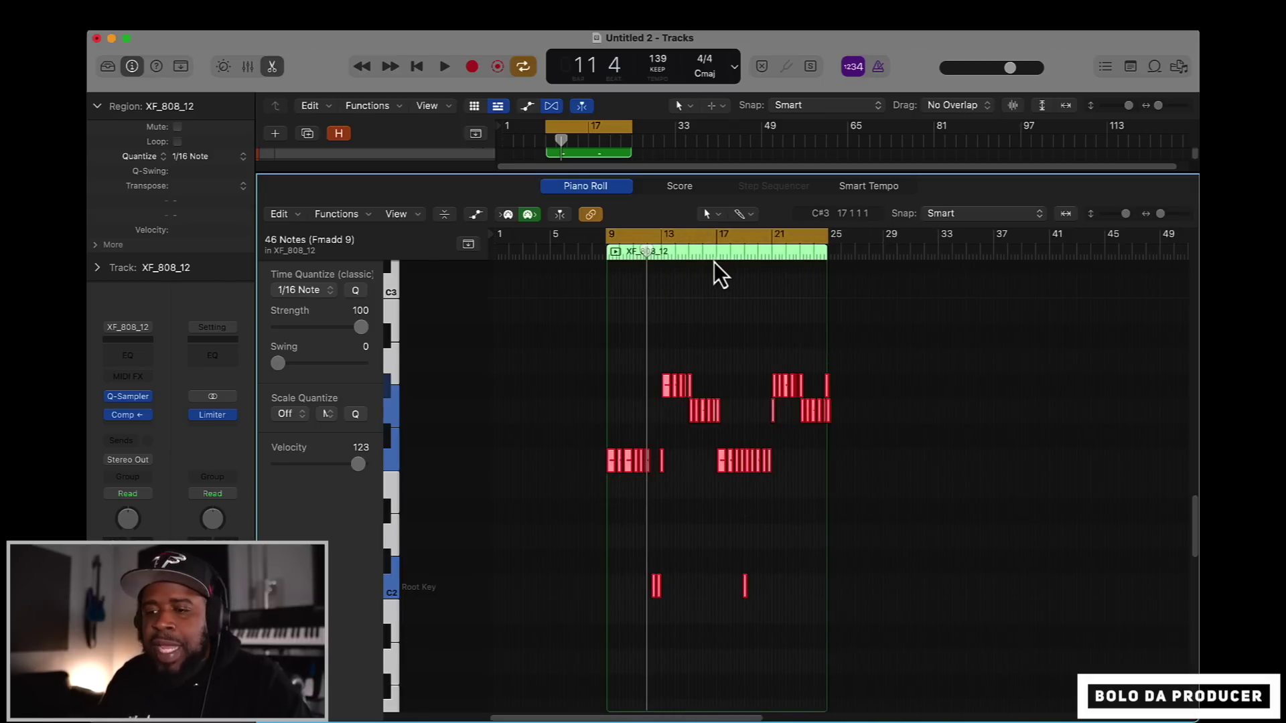
key(x)
key(x)
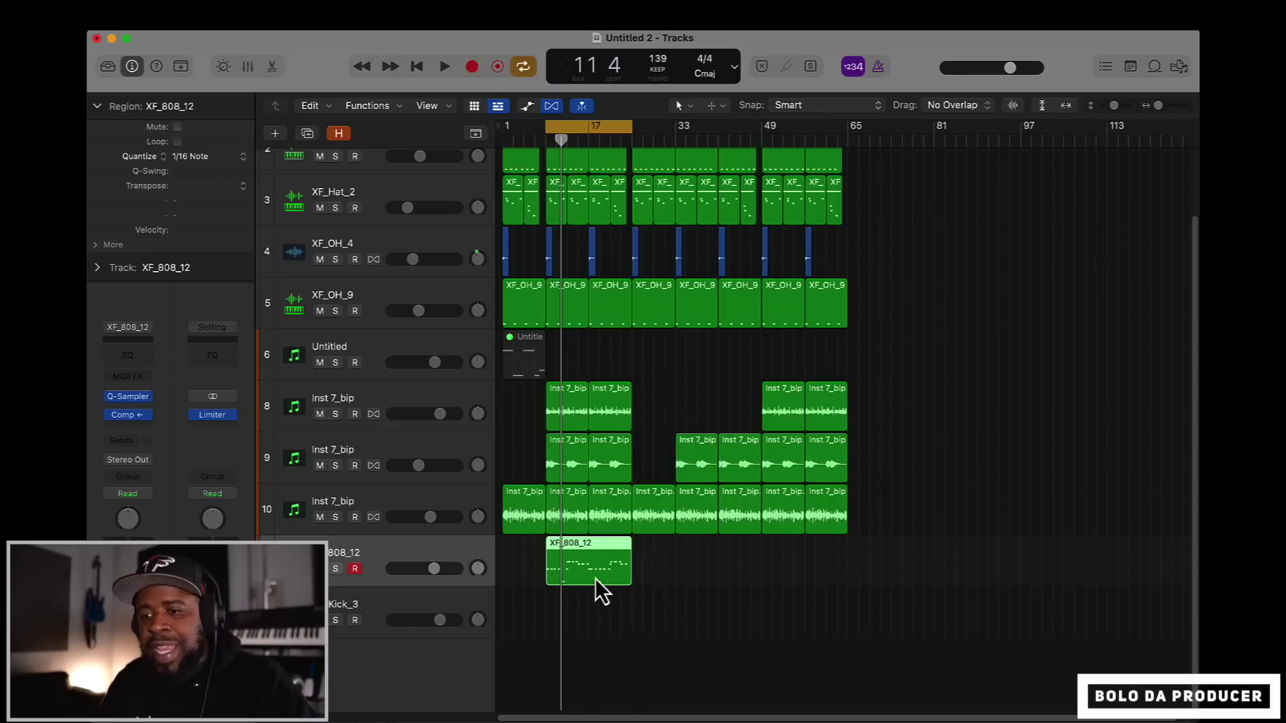
Step: Copy the 808 region onto the XF_Kick_3 track and transpose its C2 notes up to F2
alt+drag(602, 590, 602, 627)
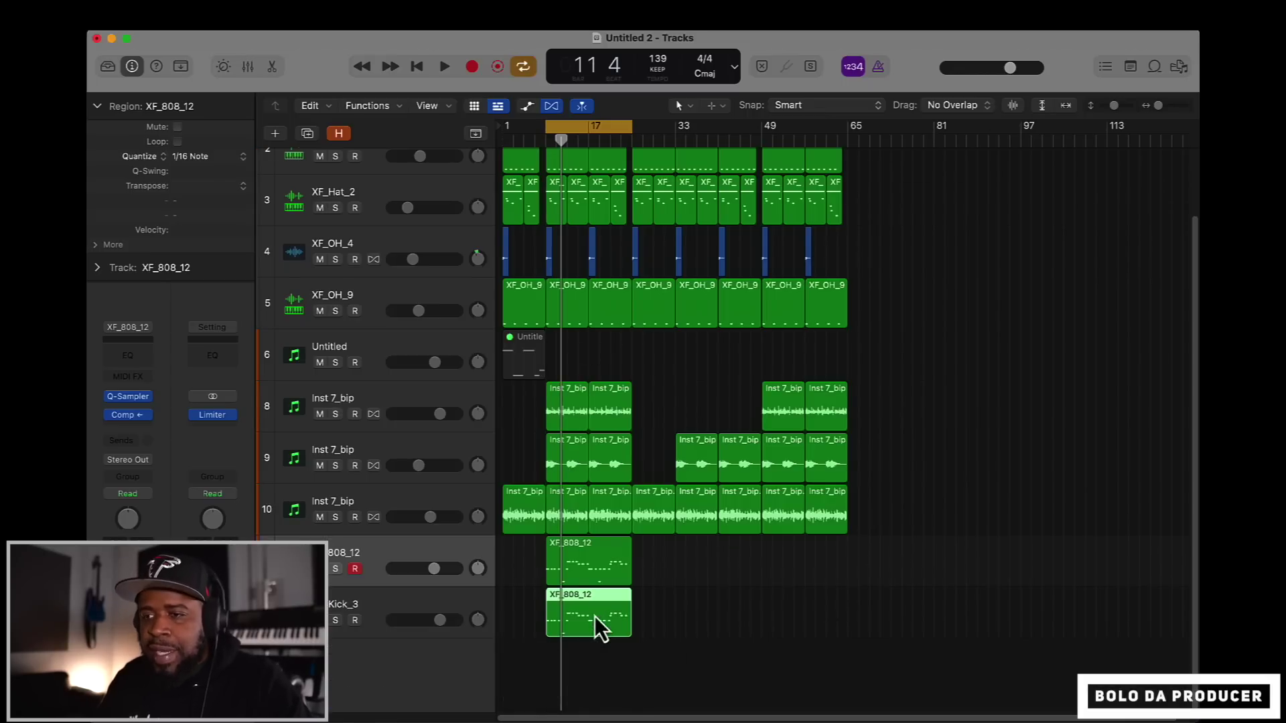
double_click(598, 633)
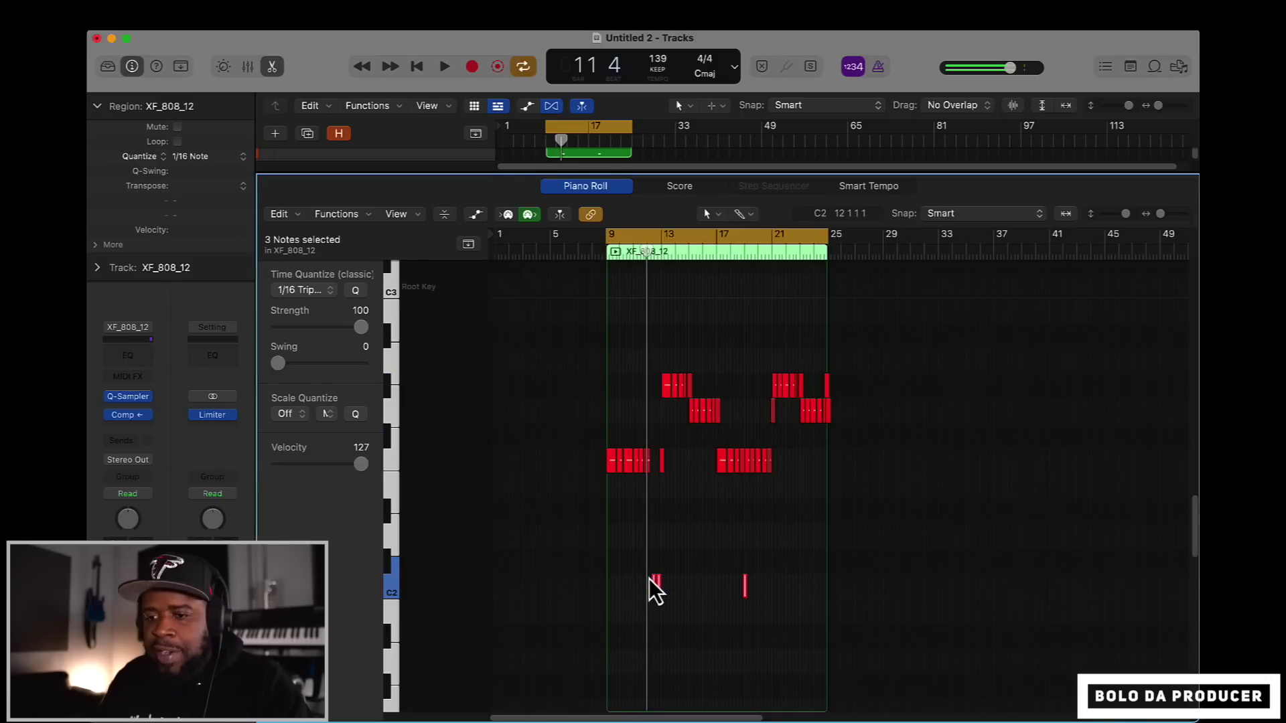
key(alt+Up)
key(alt+Up)
key(alt+Up)
key(alt+Up)
key(alt+Up)
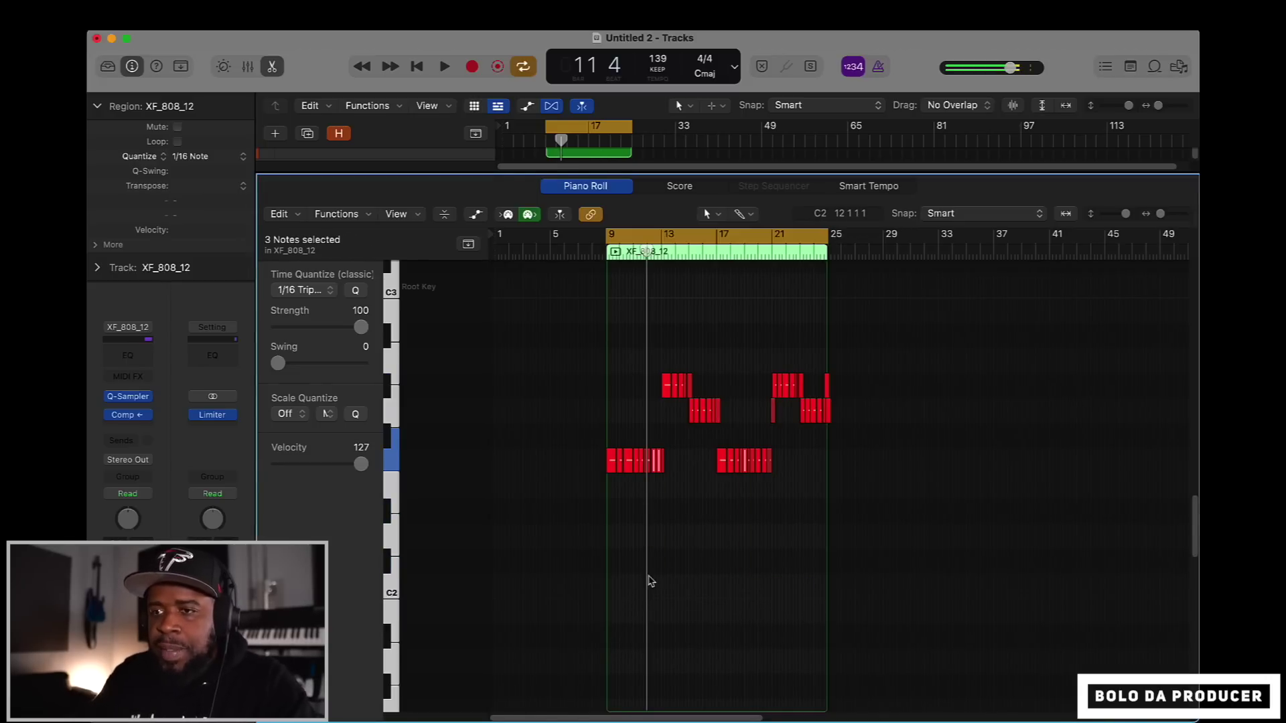
Step: Transpose all F2 notes in the copied kick region up to G#2
drag(810, 496, 562, 457)
key(alt+Up)
key(alt+Up)
key(alt+Up)
key(alt+Up)
key(alt+Up)
key(alt+Up)
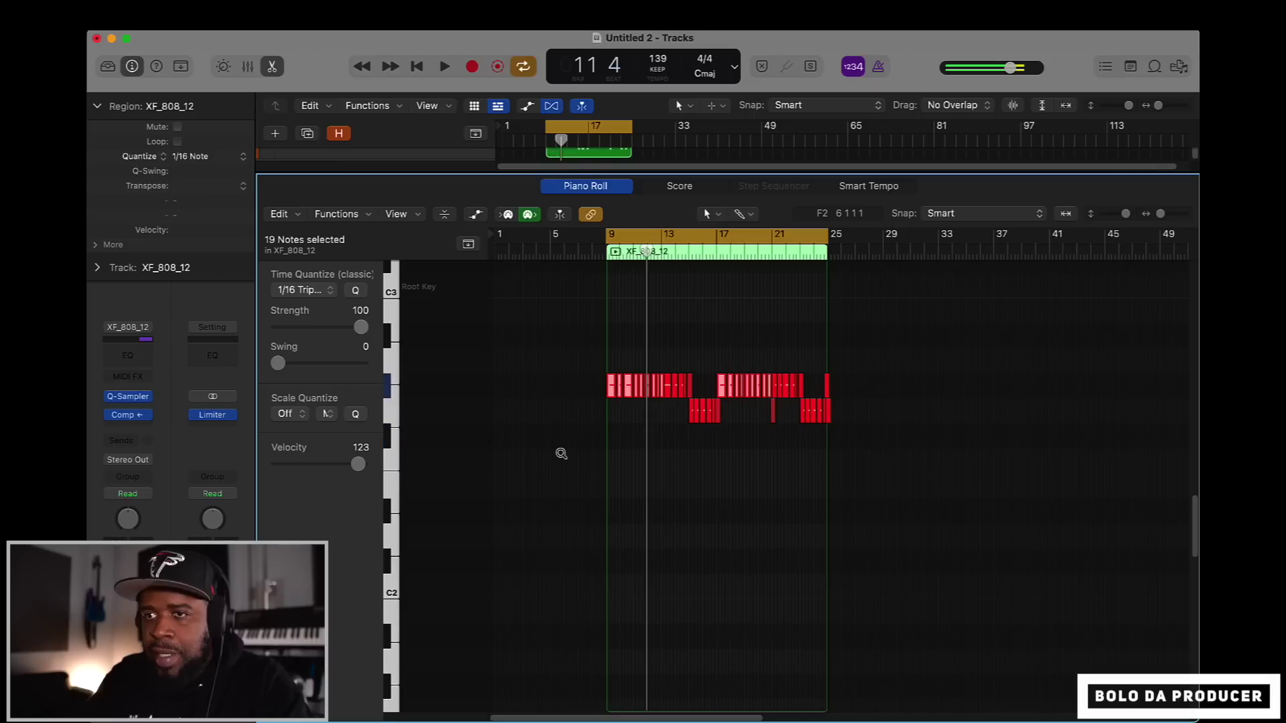
Step: Transpose the kick region's G#2 and G2 notes up to B2 so every hit shares one pitch, and close the editor
drag(859, 405, 654, 388)
key(alt+Up)
key(alt+Up)
key(alt+Up)
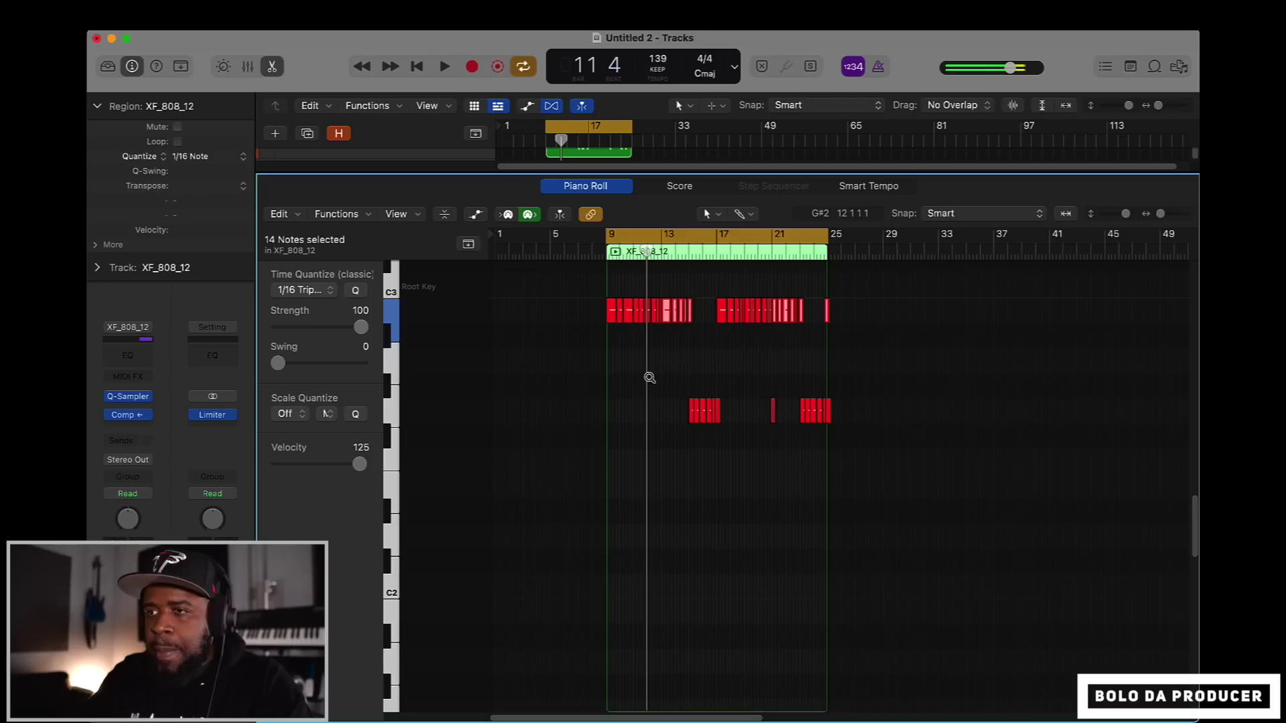
drag(866, 436, 670, 417)
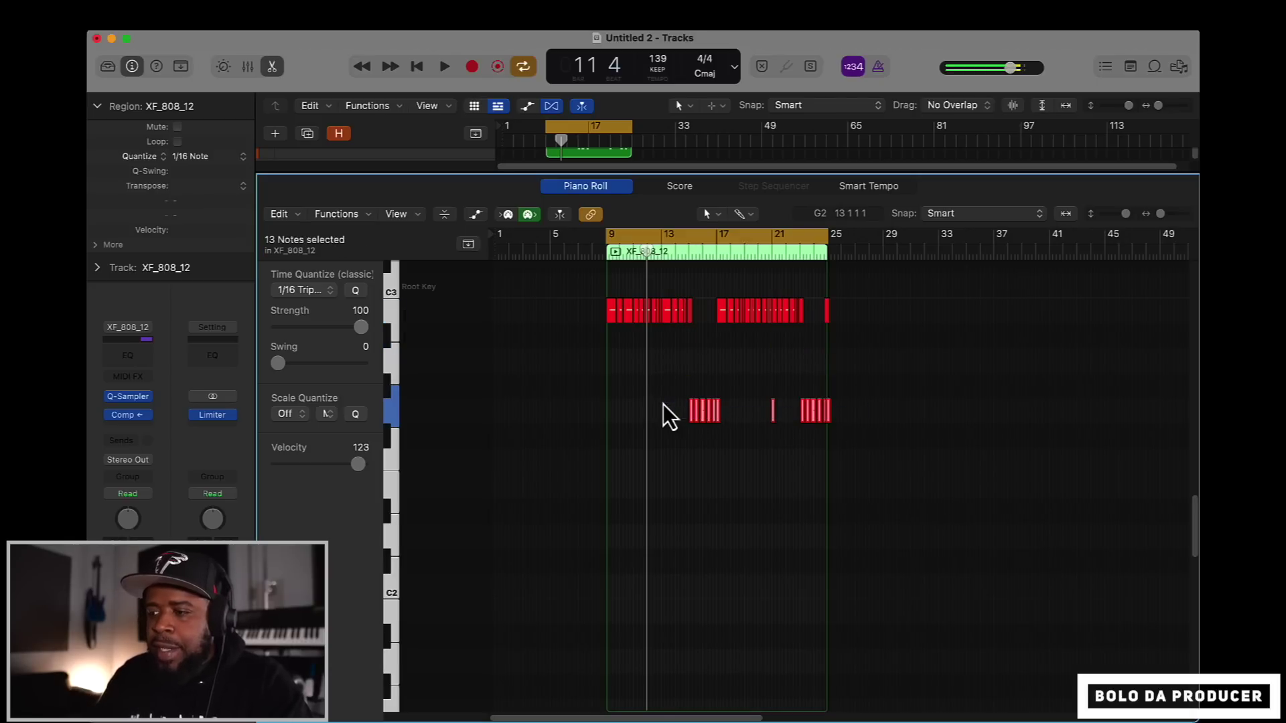
key(alt+Up)
key(alt+Up)
key(alt+Up)
key(alt+Up)
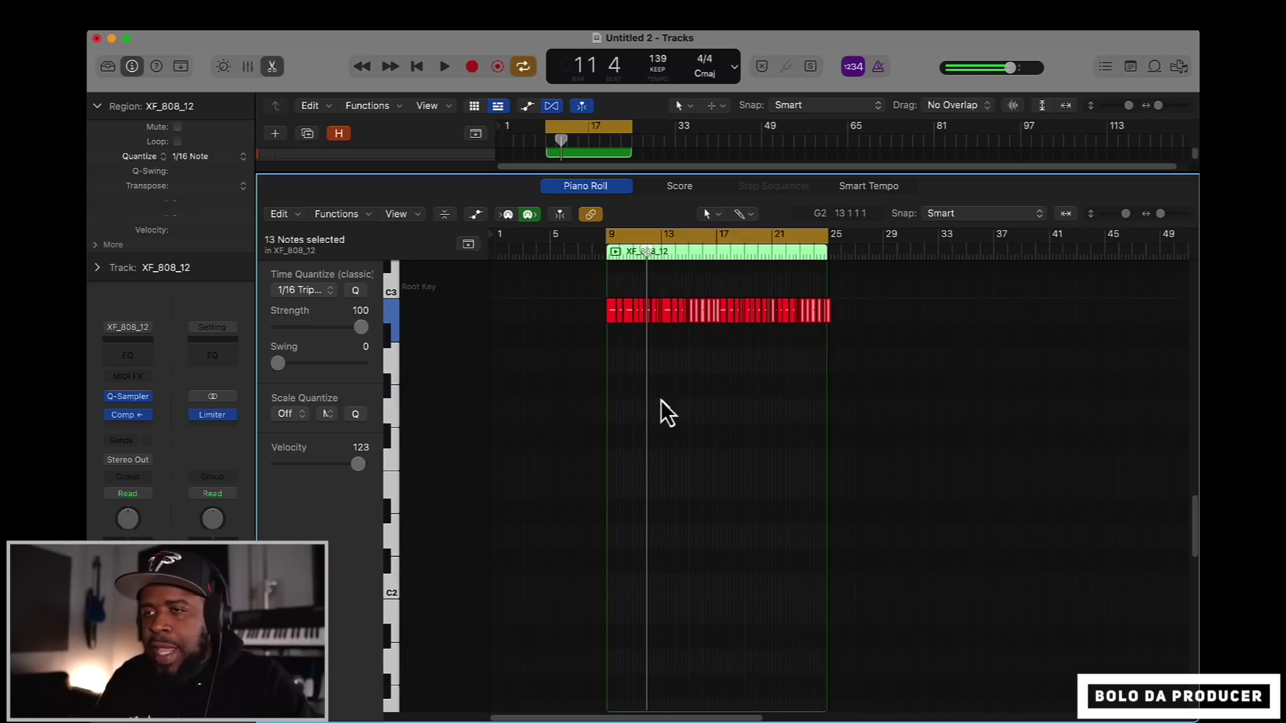
key(x)
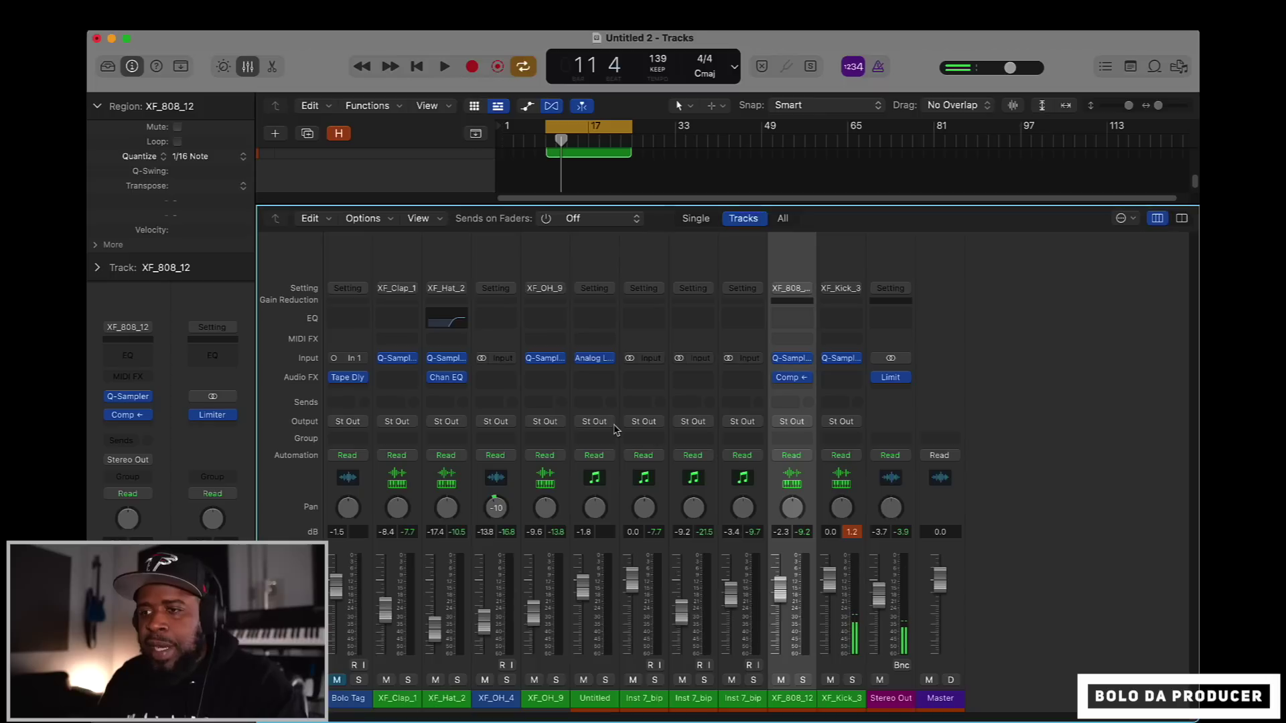
key(x)
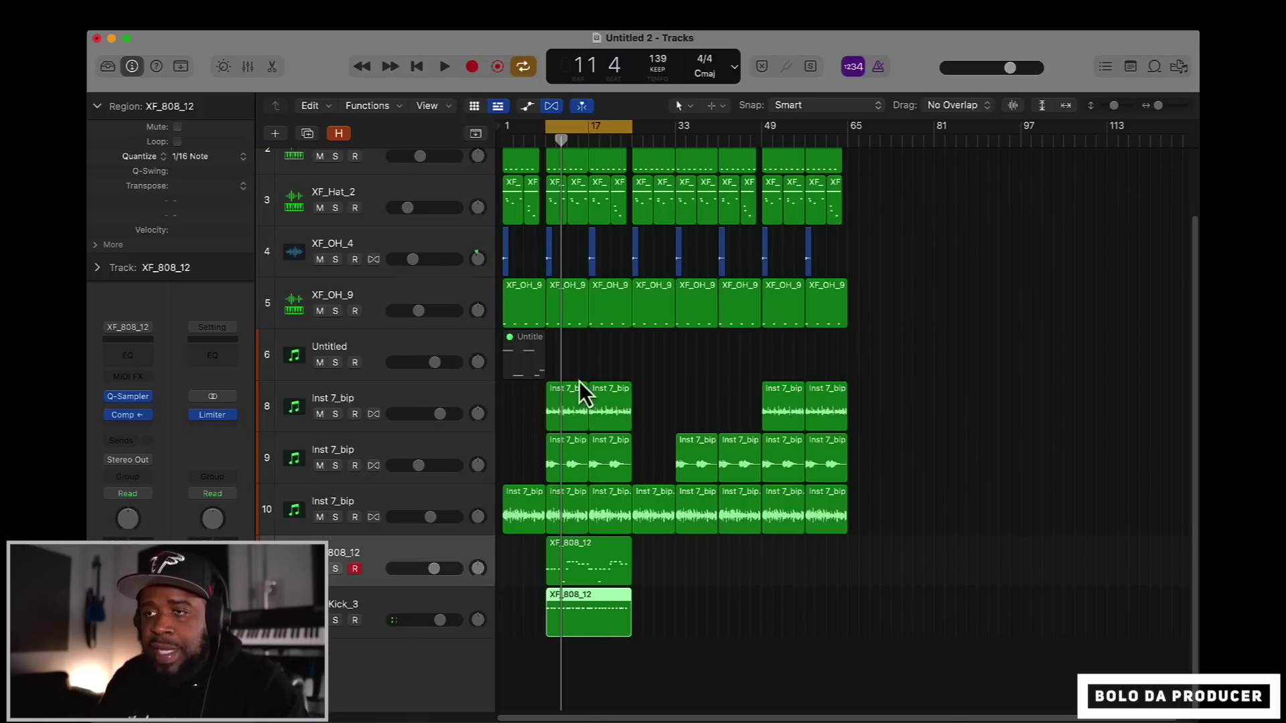
Step: Play from bar 9 and copy the 808 and kick regions to bars 33 and 49, plus an 8-bar section to bar 25
drag(551, 139, 546, 143)
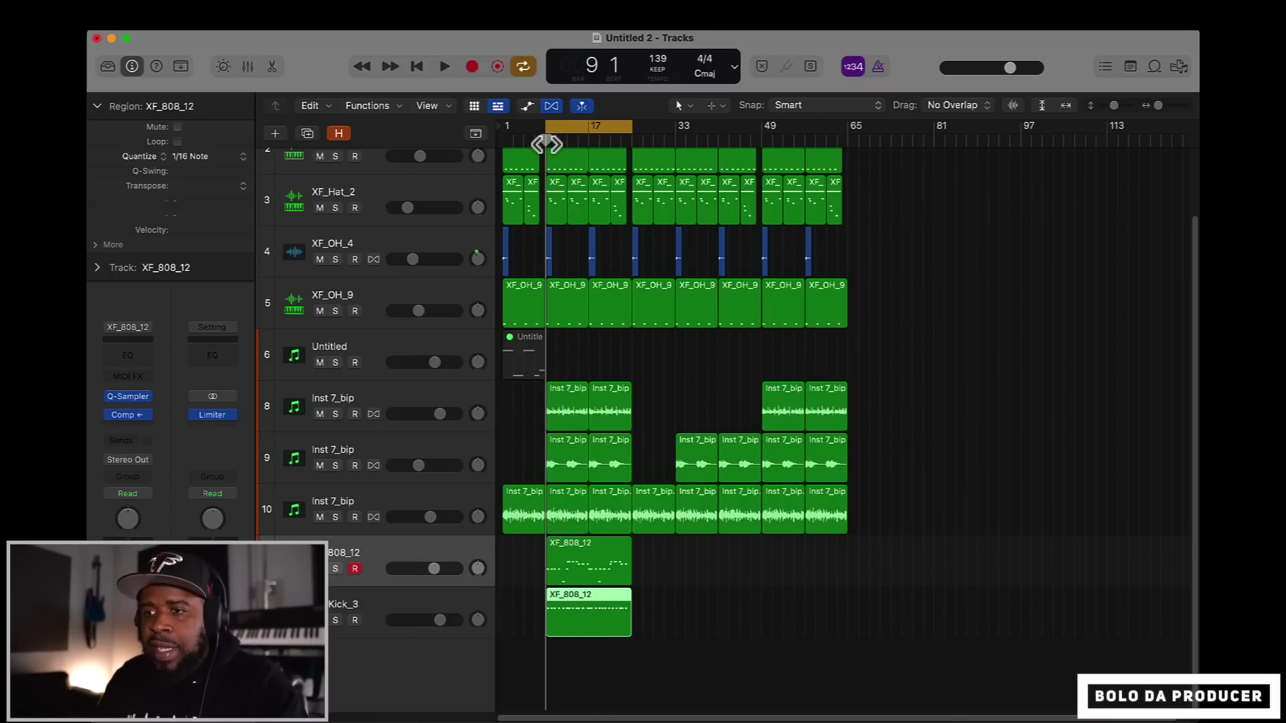
key(space)
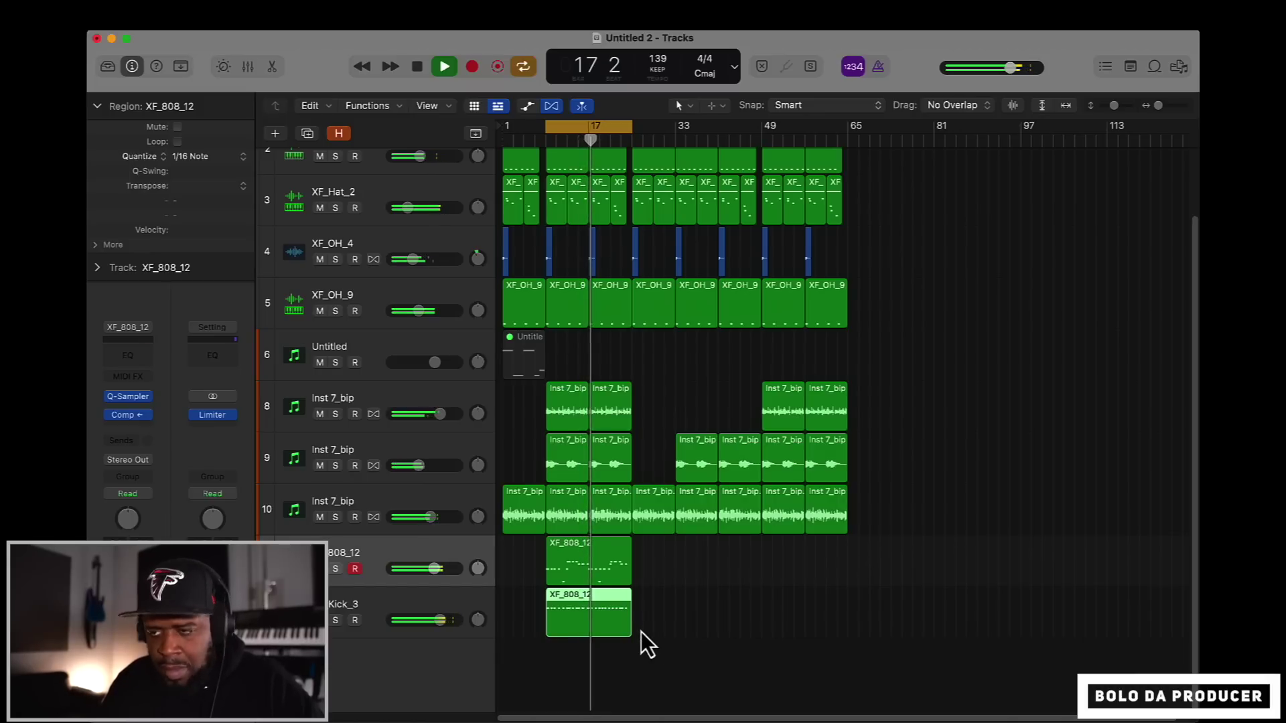
drag(648, 634, 801, 567)
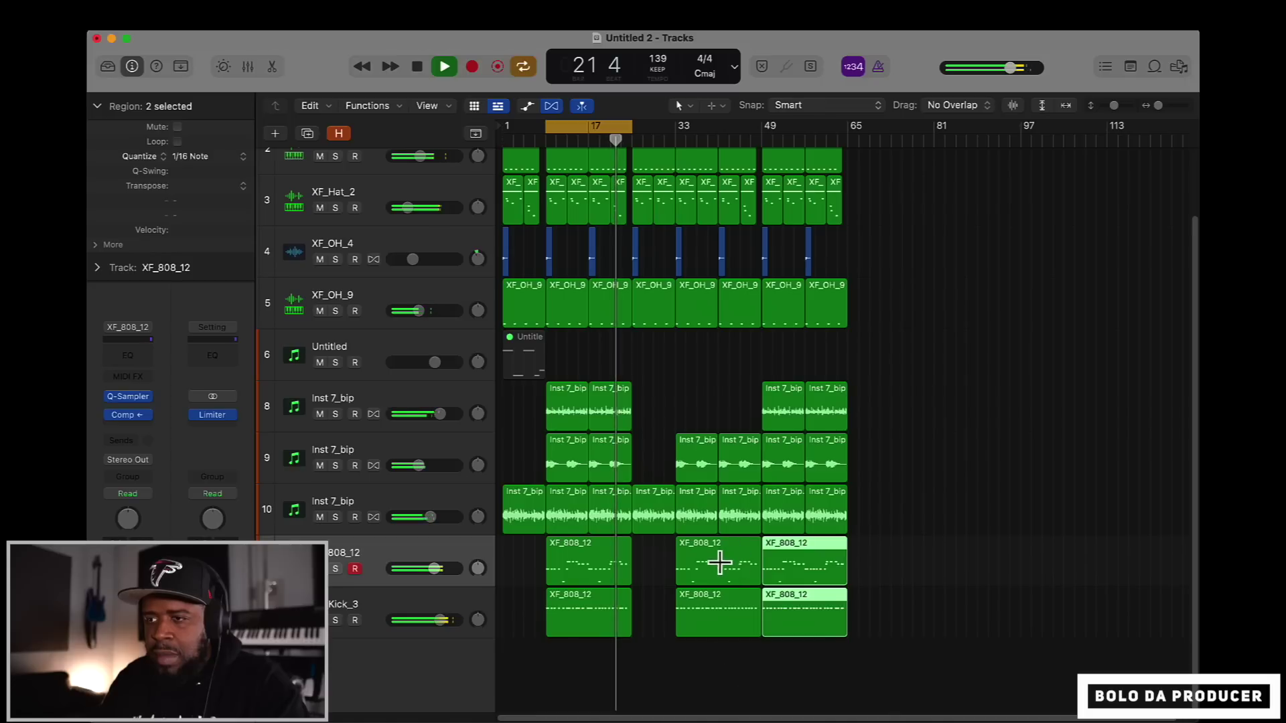
drag(718, 539, 676, 621)
drag(717, 560, 658, 568)
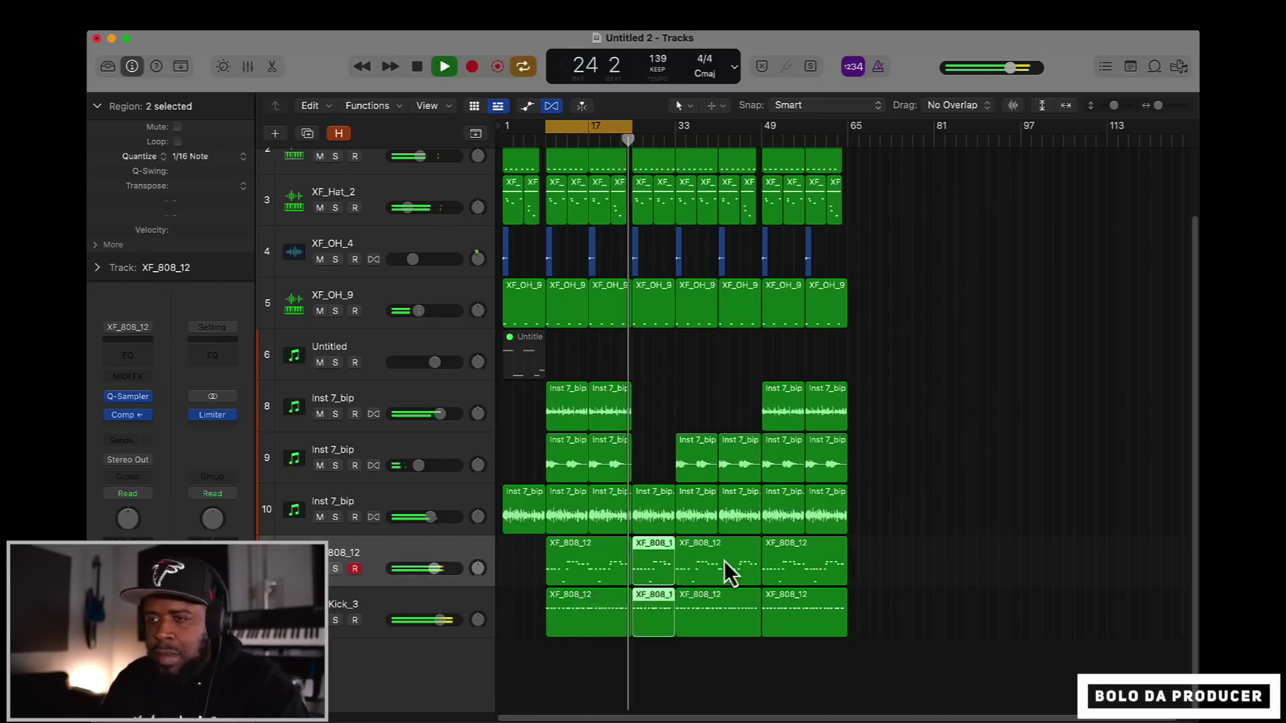
click(899, 513)
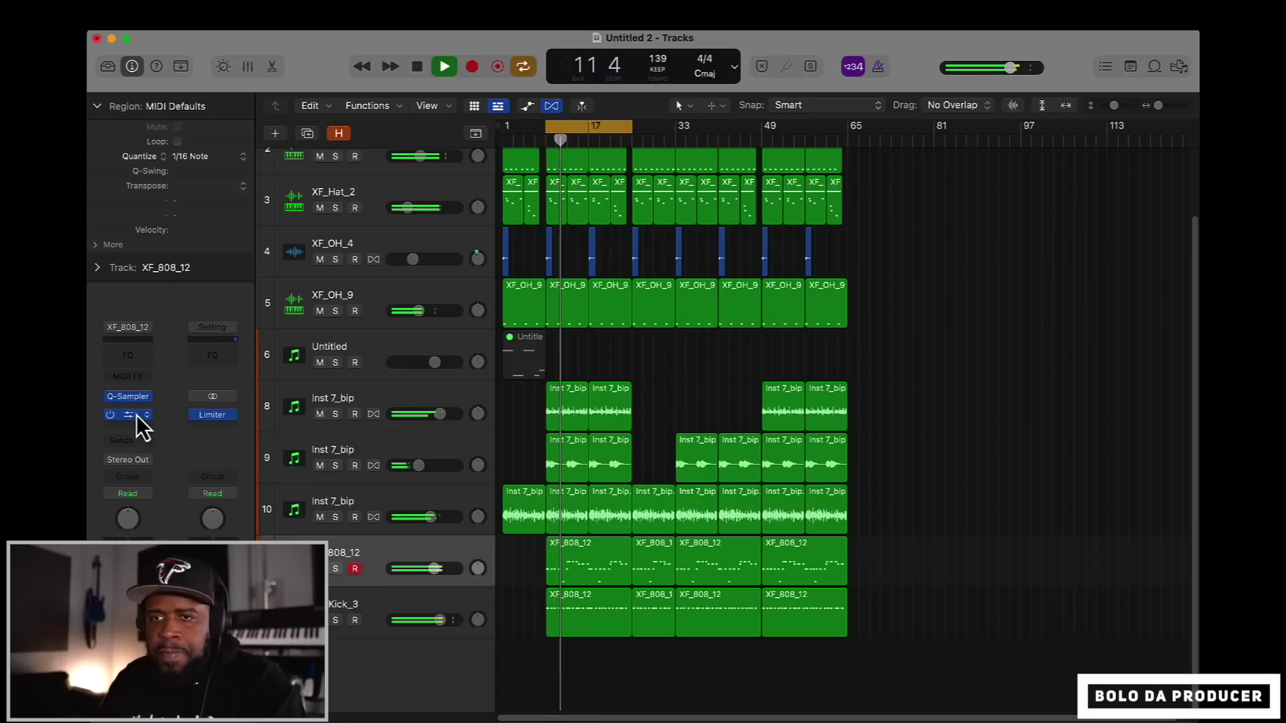
Step: Fine-tune the 808 sample's root key to -12 cents in Quick Sampler during playback
click(130, 399)
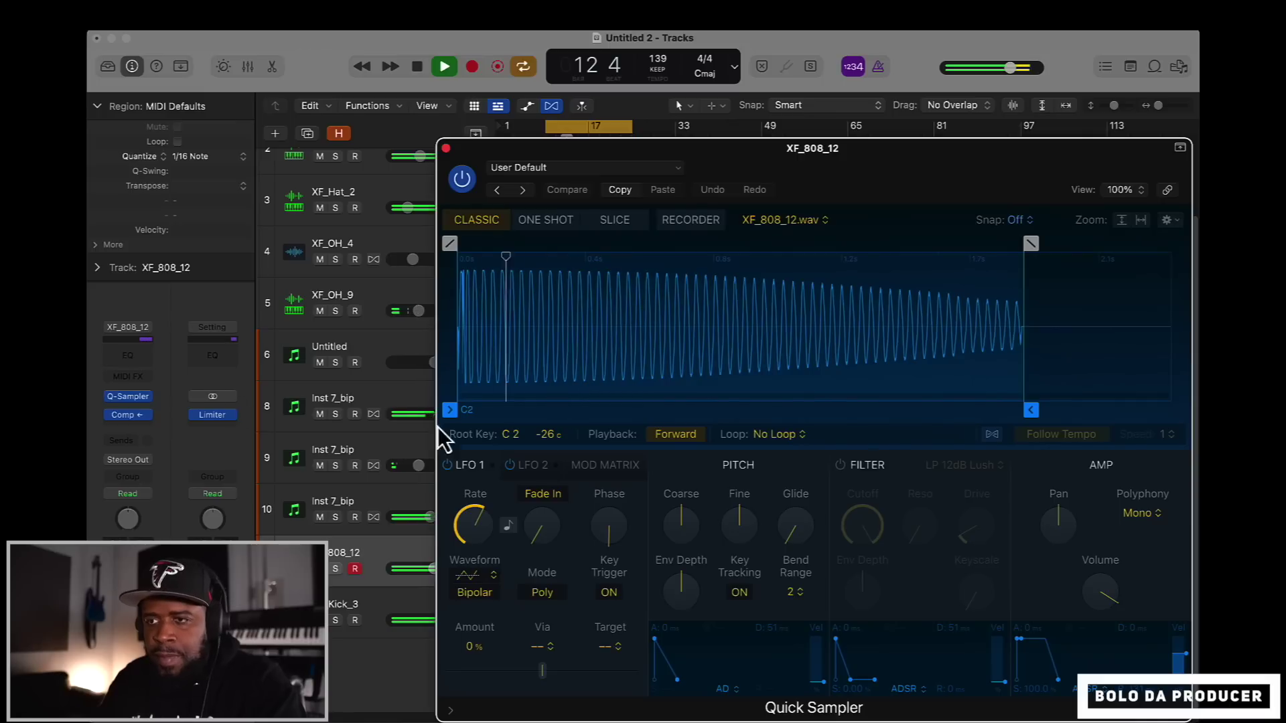
drag(548, 435, 548, 431)
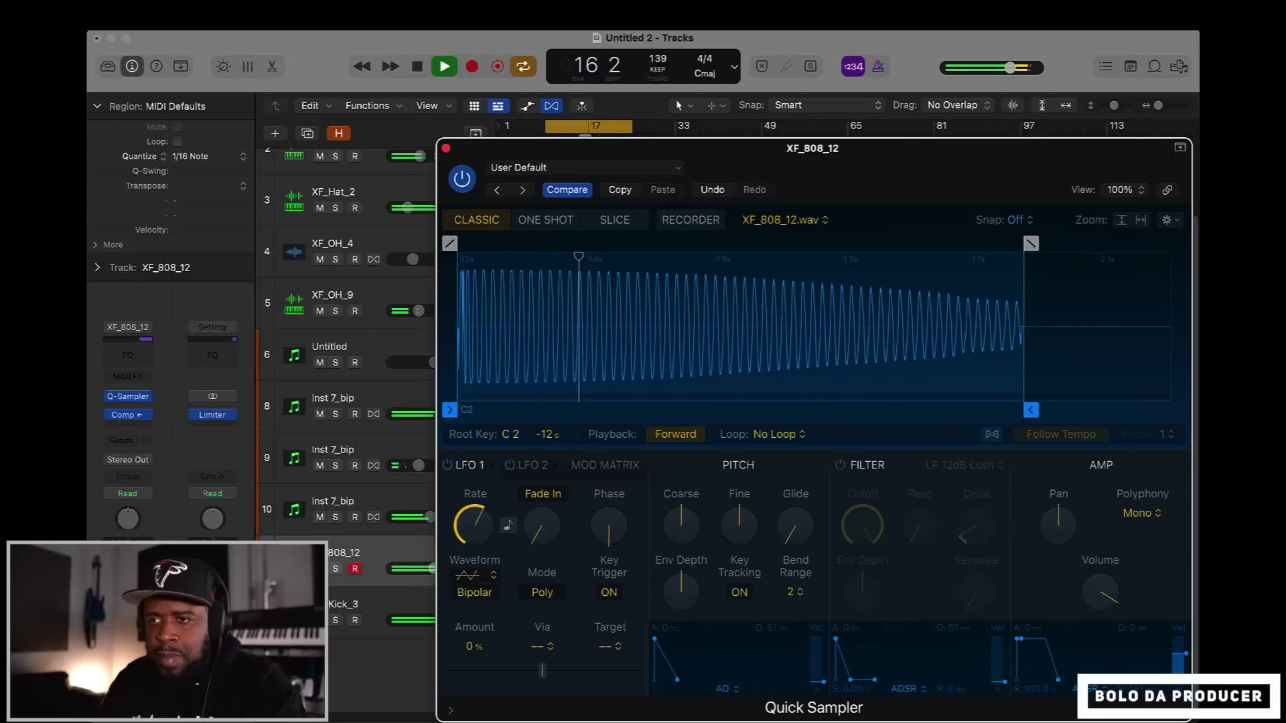
Step: Retune the 808 sample's root key to -4 cents in Quick Sampler and close the plug-in window
drag(547, 435, 548, 433)
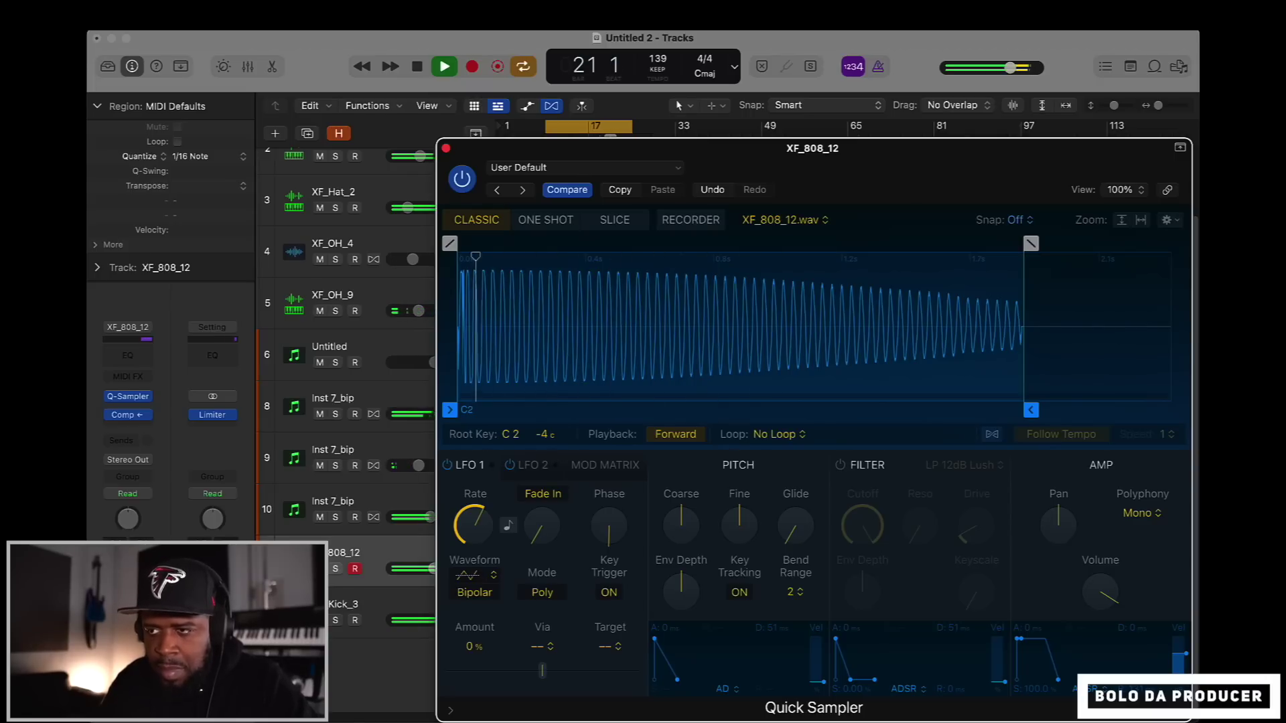
click(445, 148)
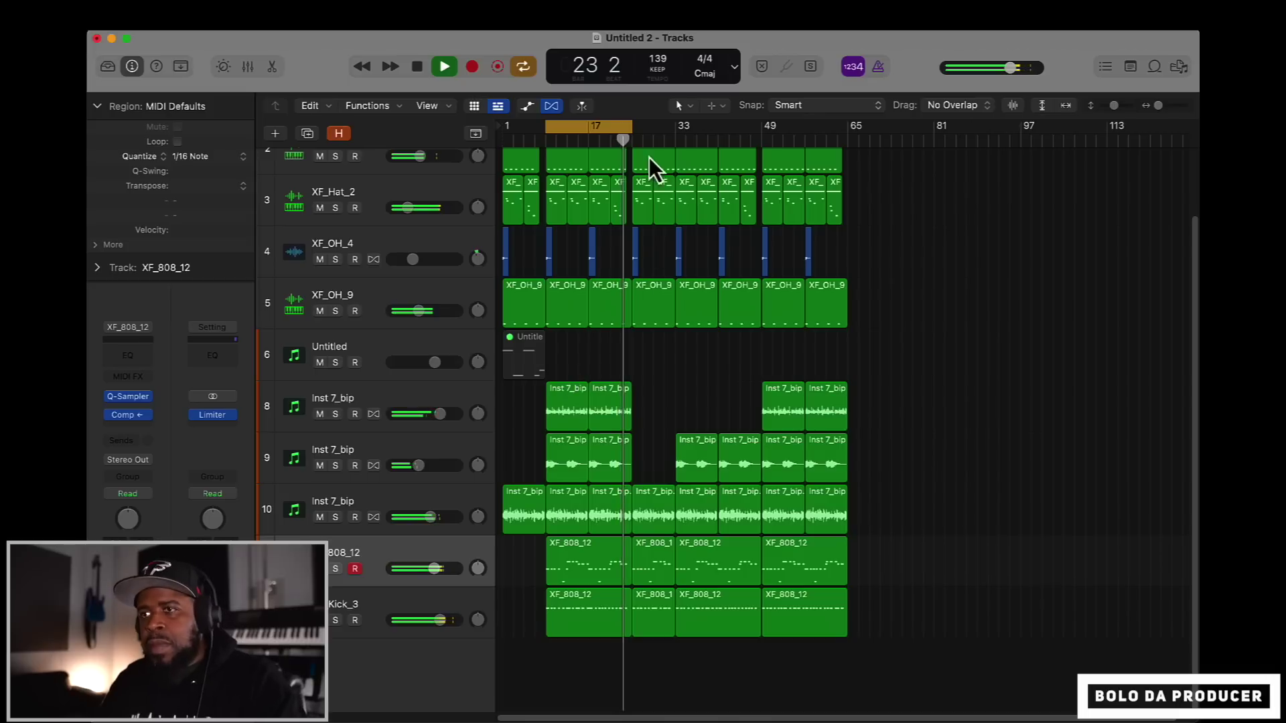
Step: Stop playback and stretch the cycle range to cover the whole arrangement from bar 1 to bar 65
drag(629, 127, 844, 142)
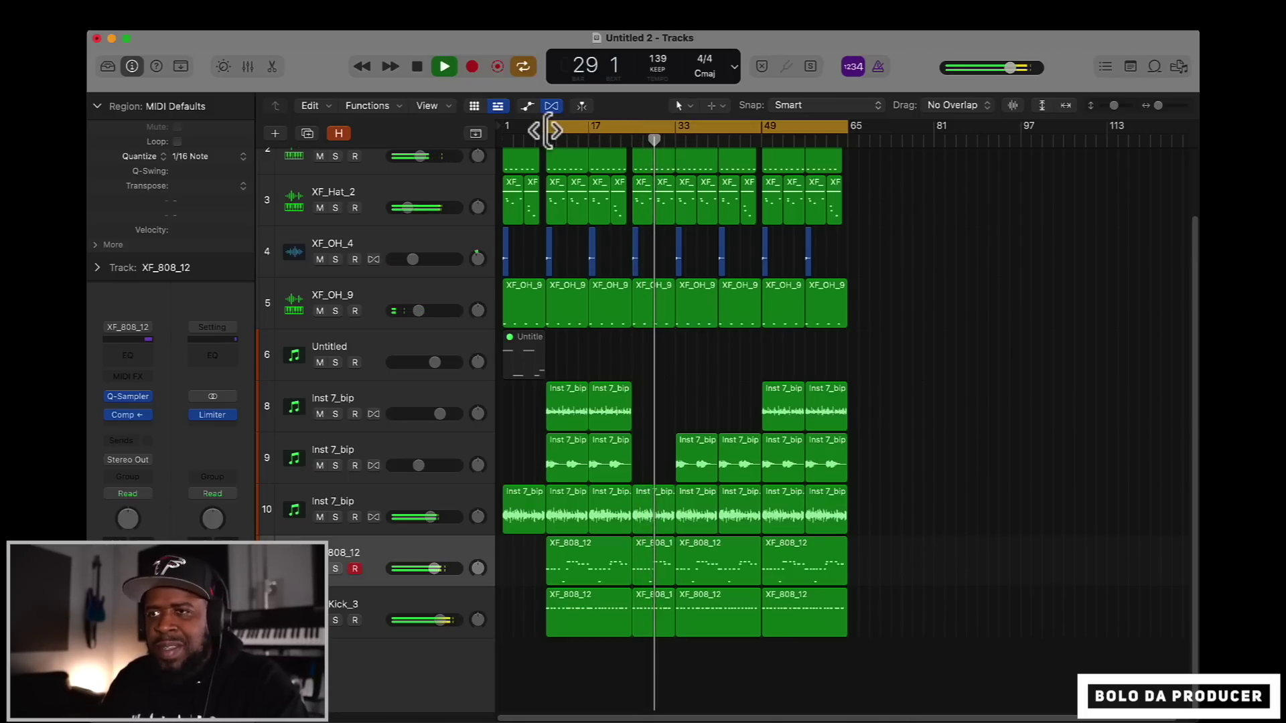
key(space)
drag(546, 131, 485, 130)
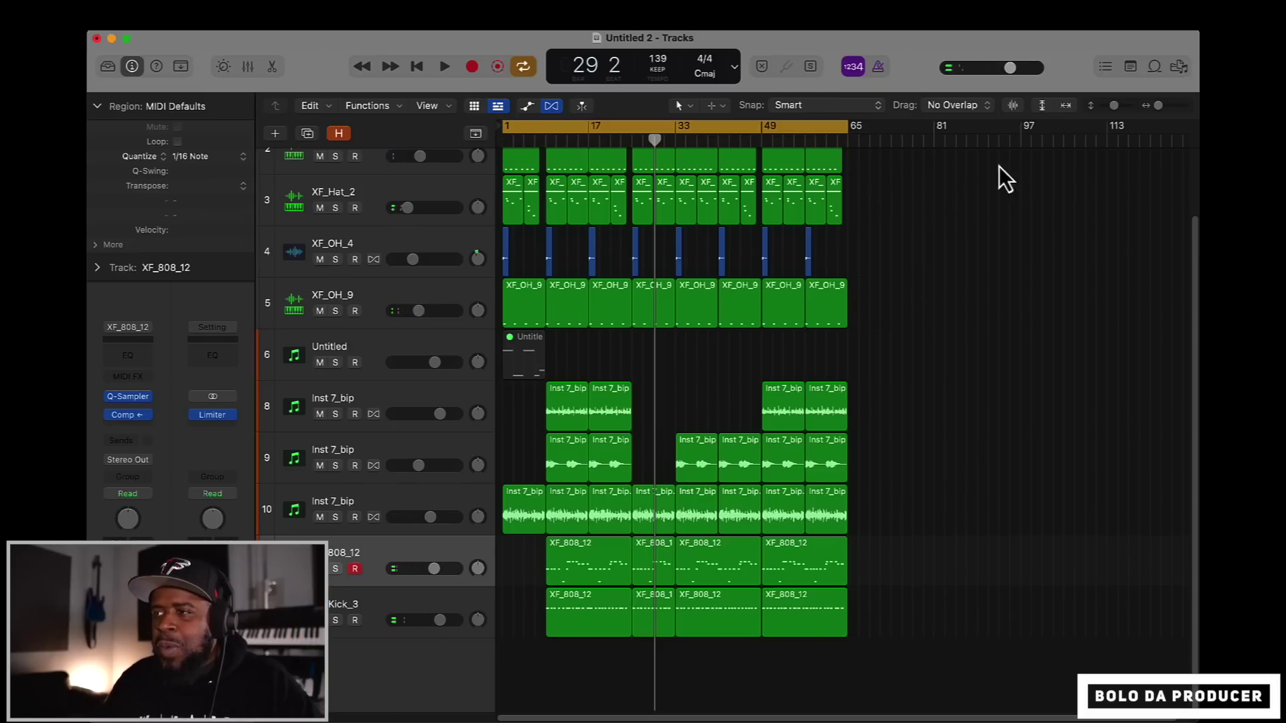
Step: Lower the Bolo Tag track's volume slightly
drag(1190, 233, 1183, 141)
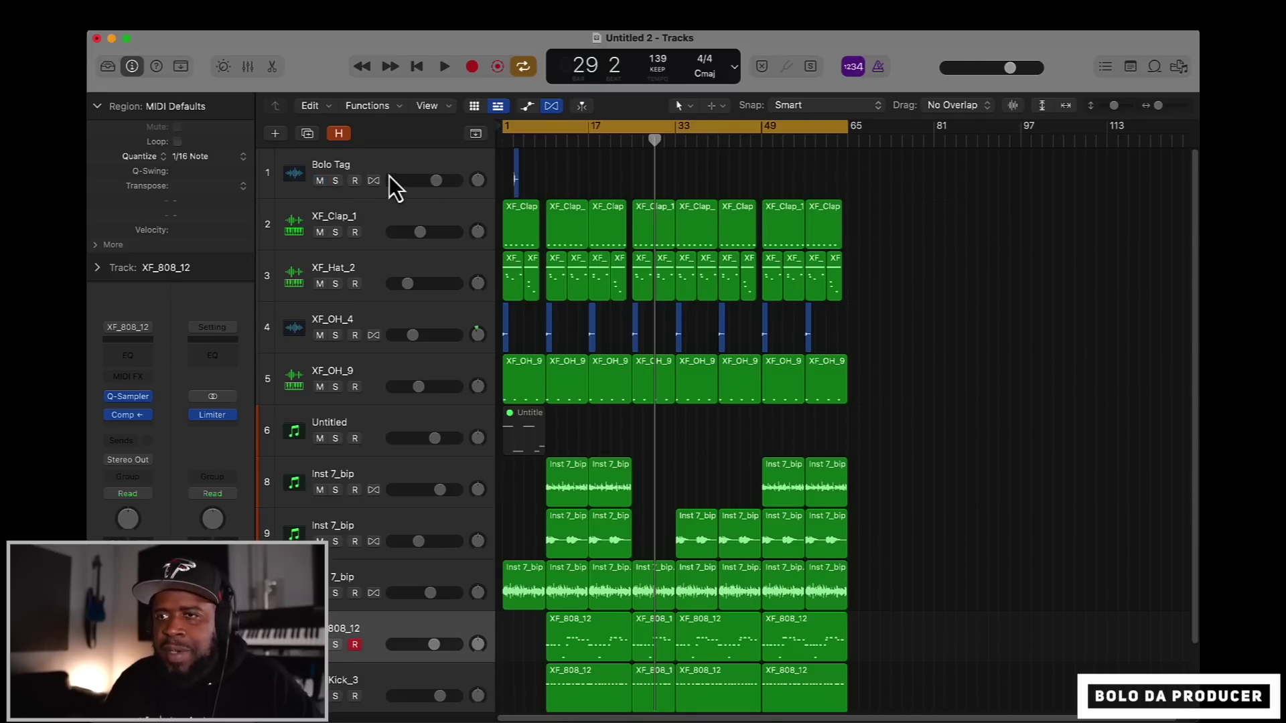
drag(438, 182, 430, 181)
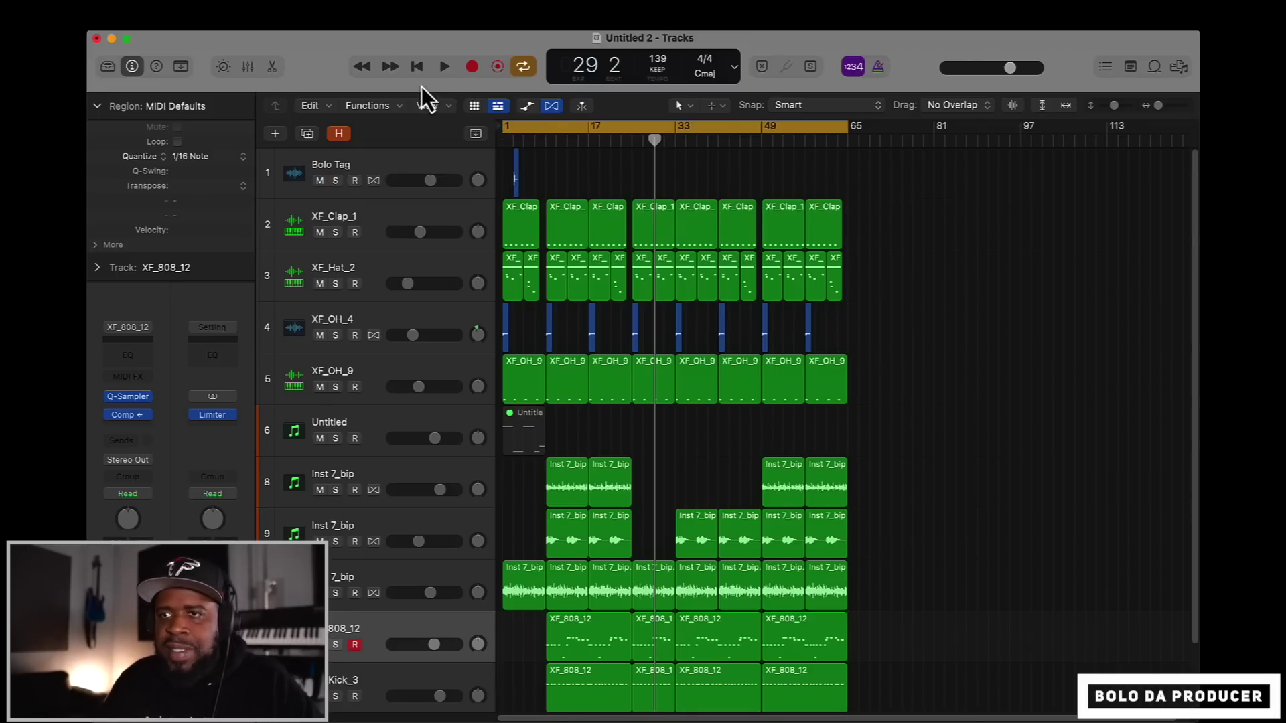
Step: Play the arrangement from bar 1 and extend the cycle range's end about two bars past bar 65
click(419, 66)
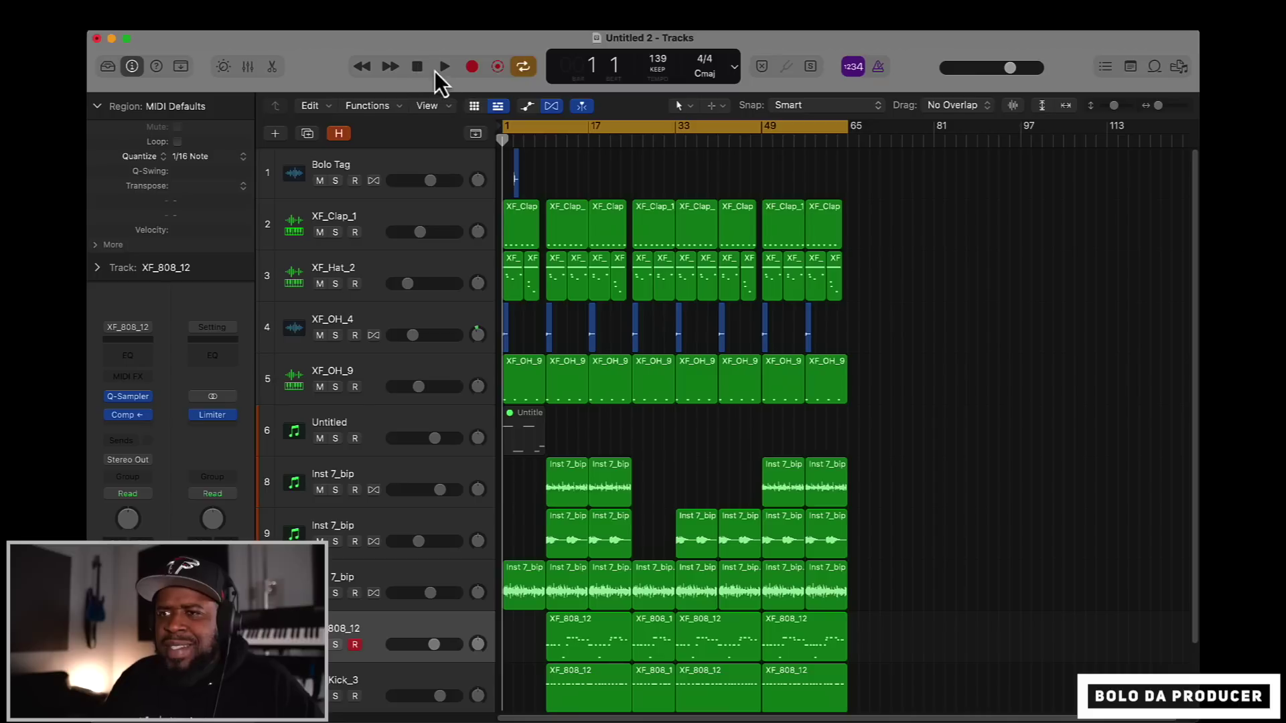
click(444, 66)
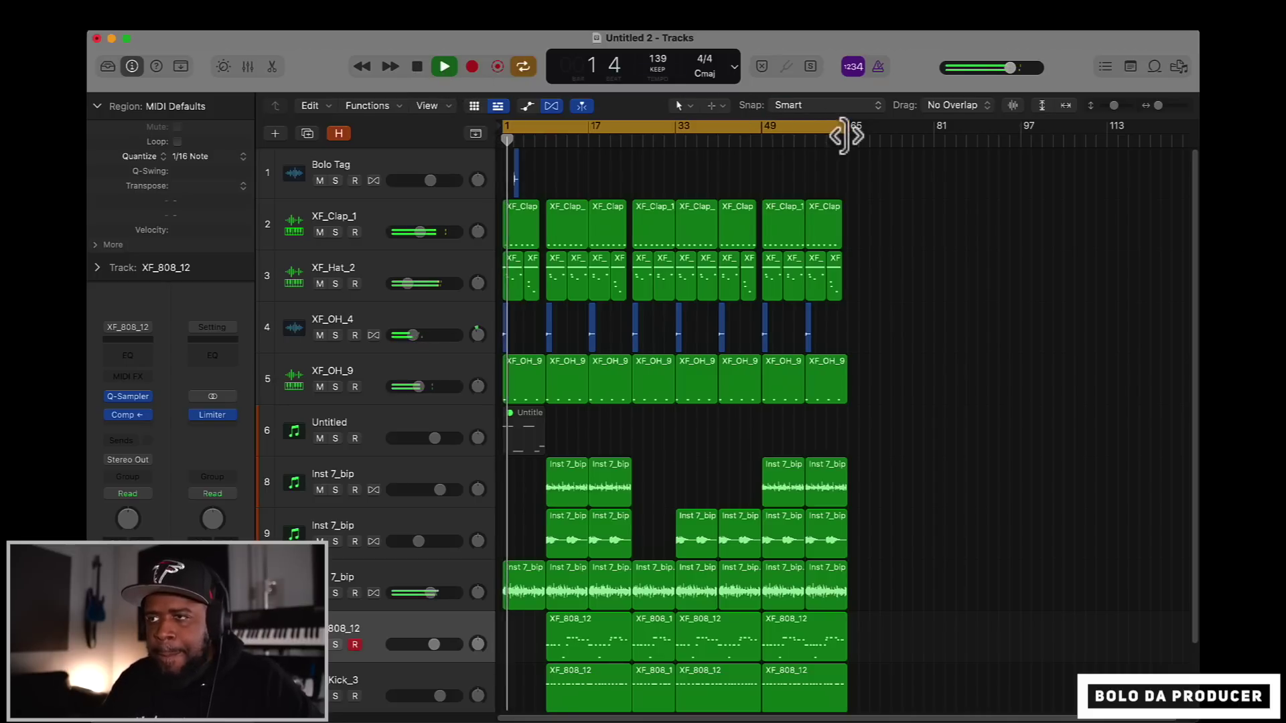
drag(847, 129, 856, 129)
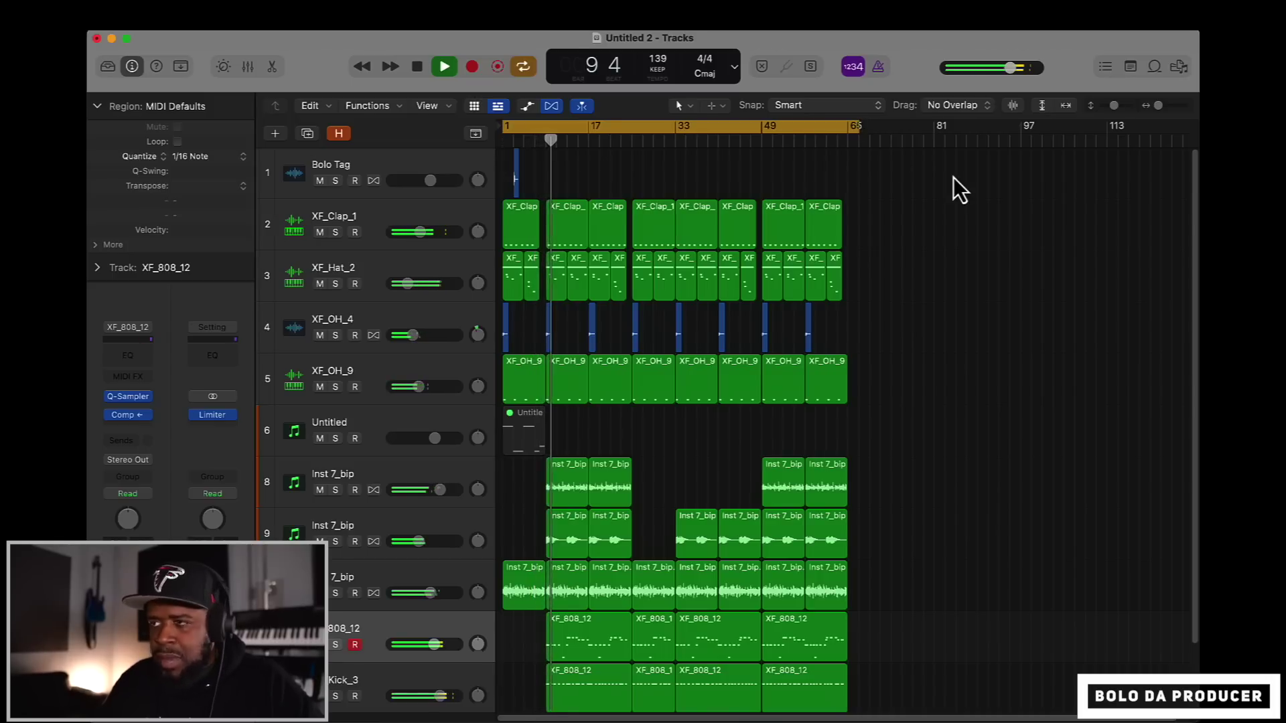
Step: Trim about one bar off the ends of the 808 and kick regions that finish at bars 25, 49 and 65
scroll(1191, 246, down, 1)
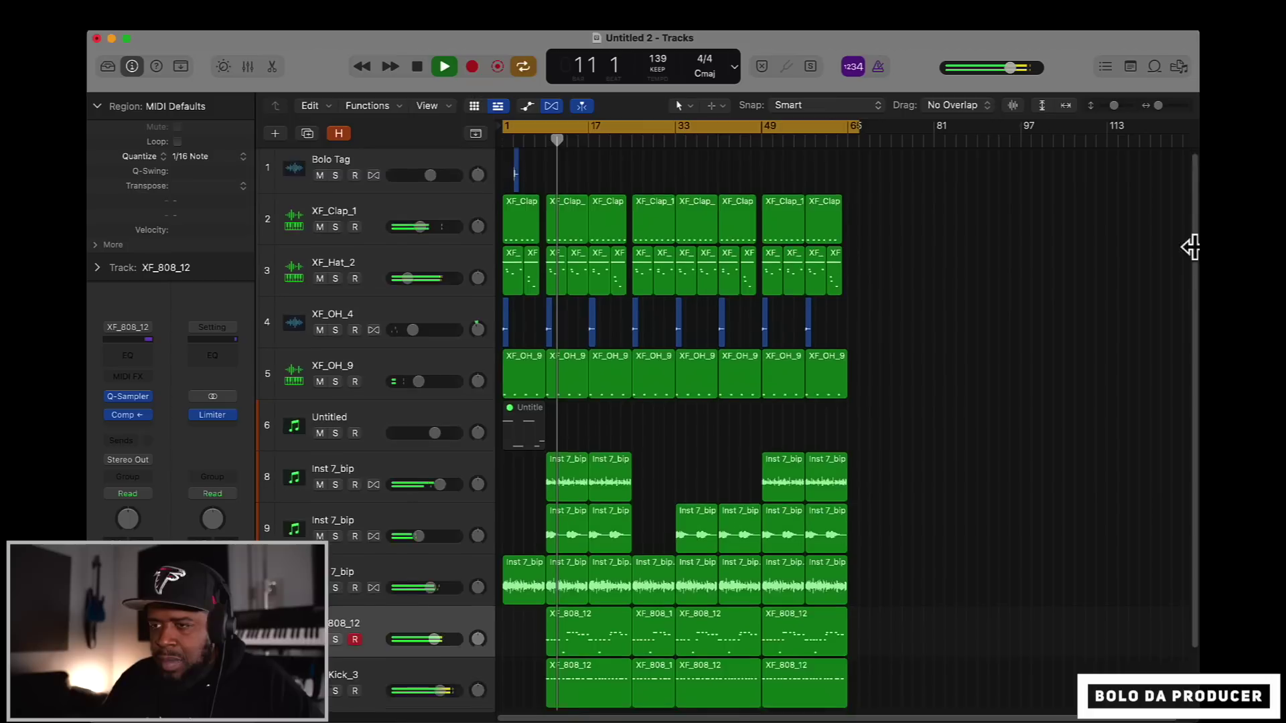
scroll(1191, 247, down, 3)
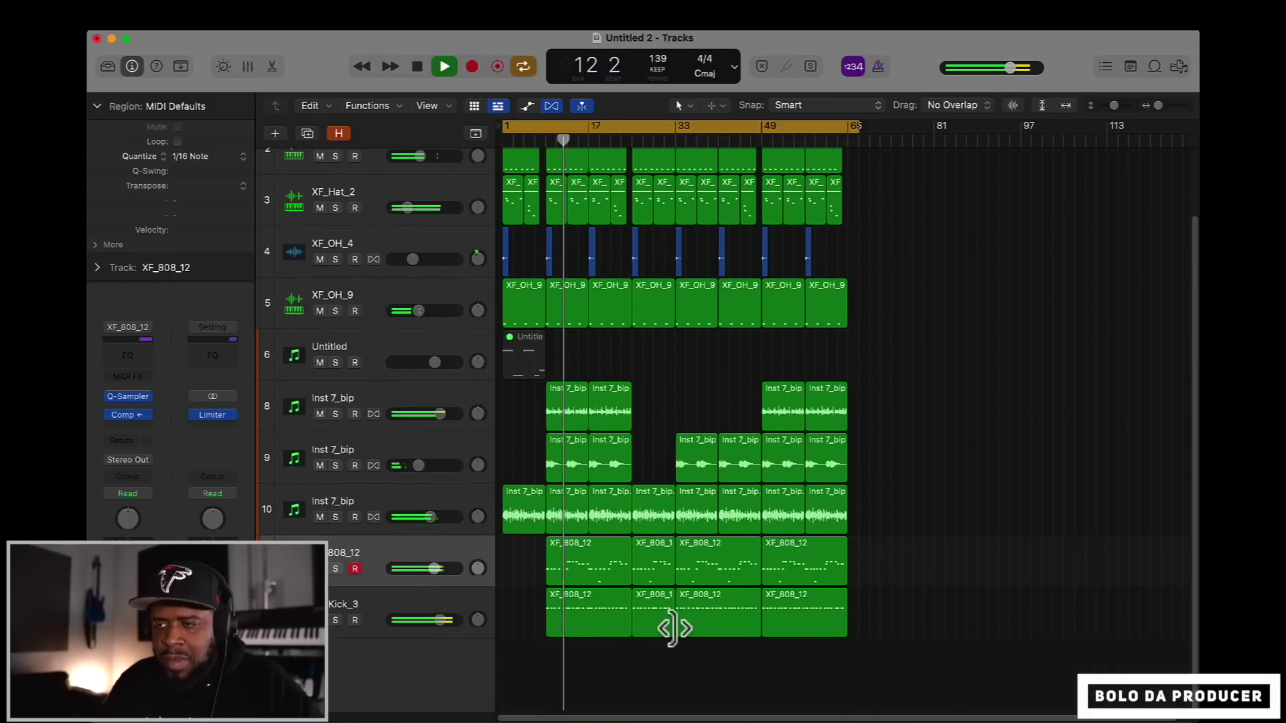
drag(619, 657, 618, 574)
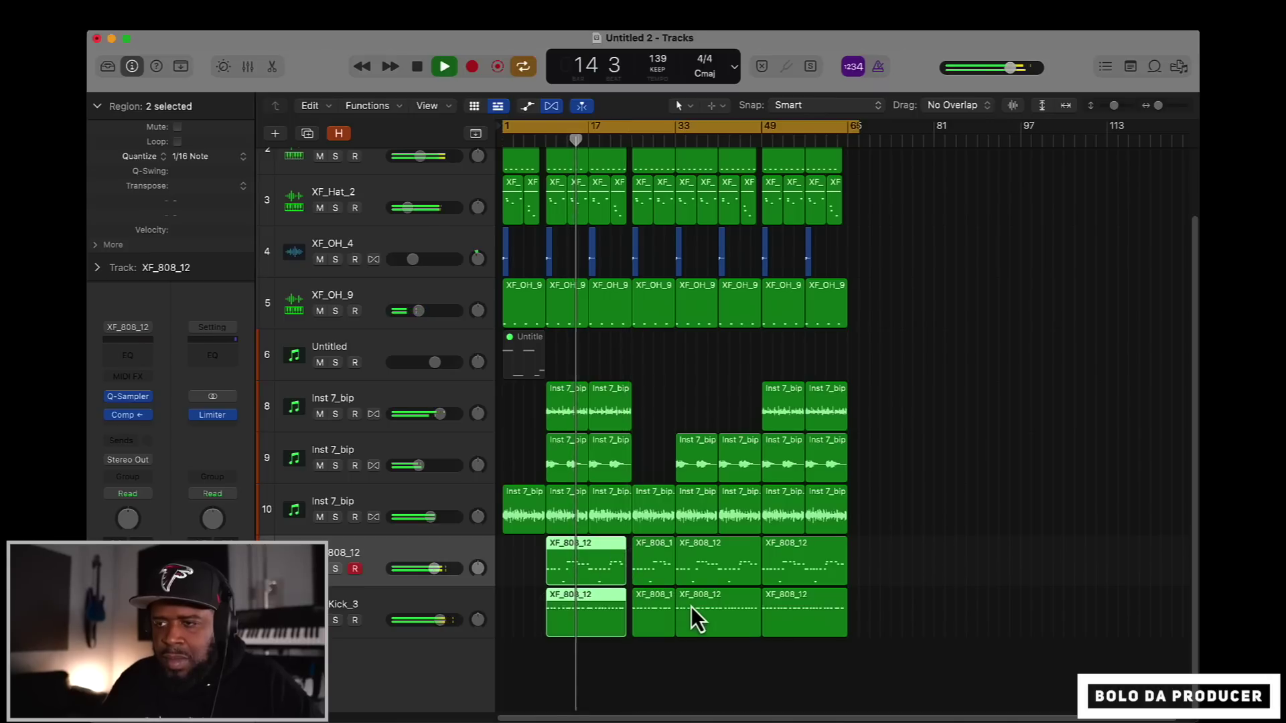
drag(736, 660, 754, 569)
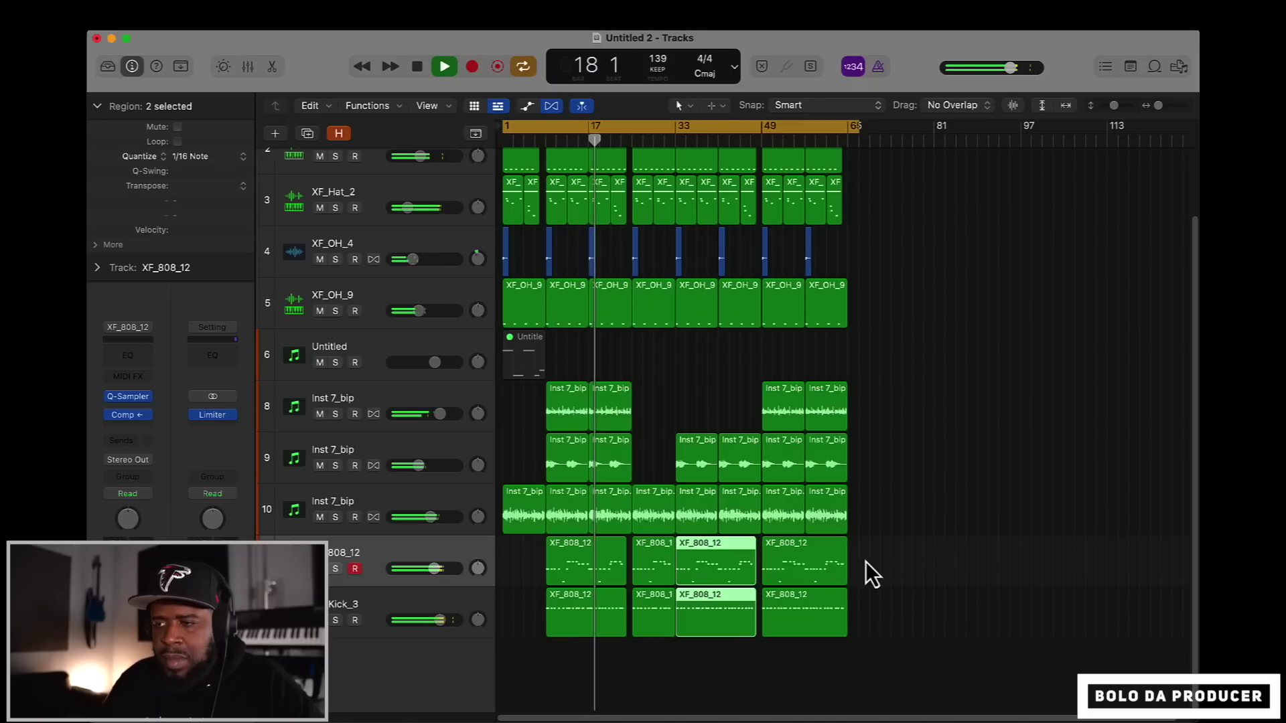
drag(865, 562, 833, 614)
drag(847, 568, 842, 567)
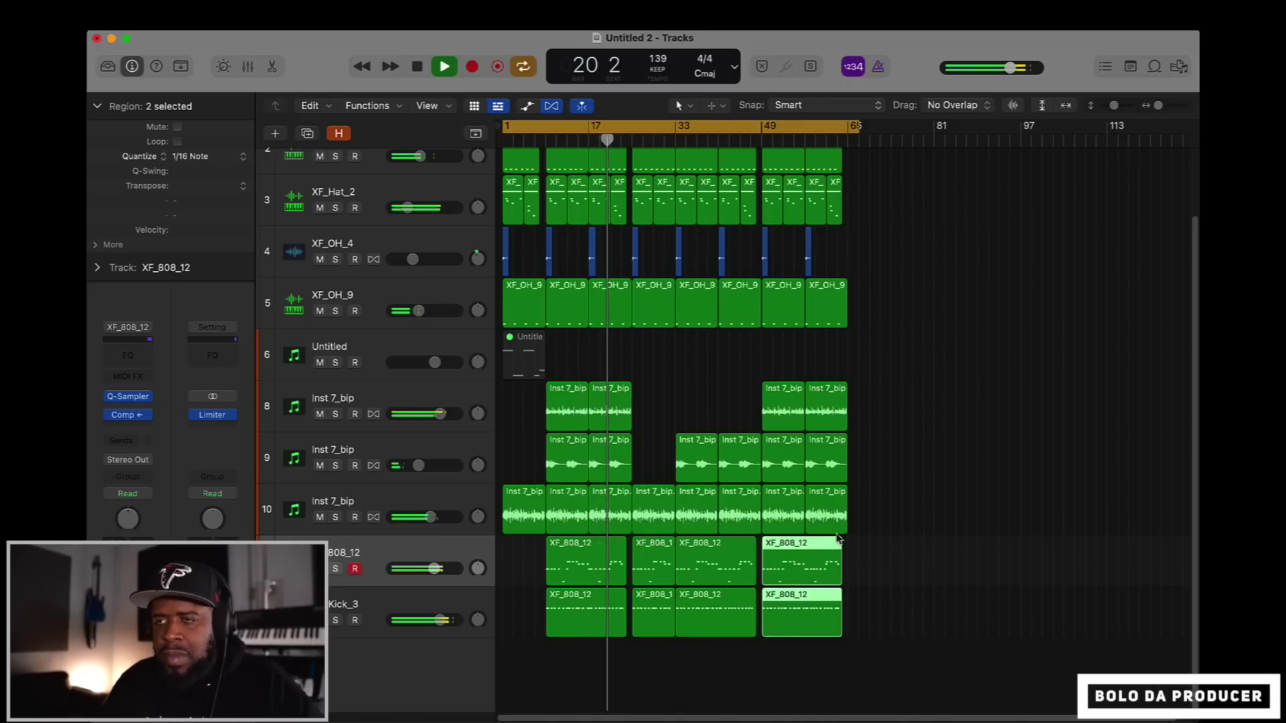